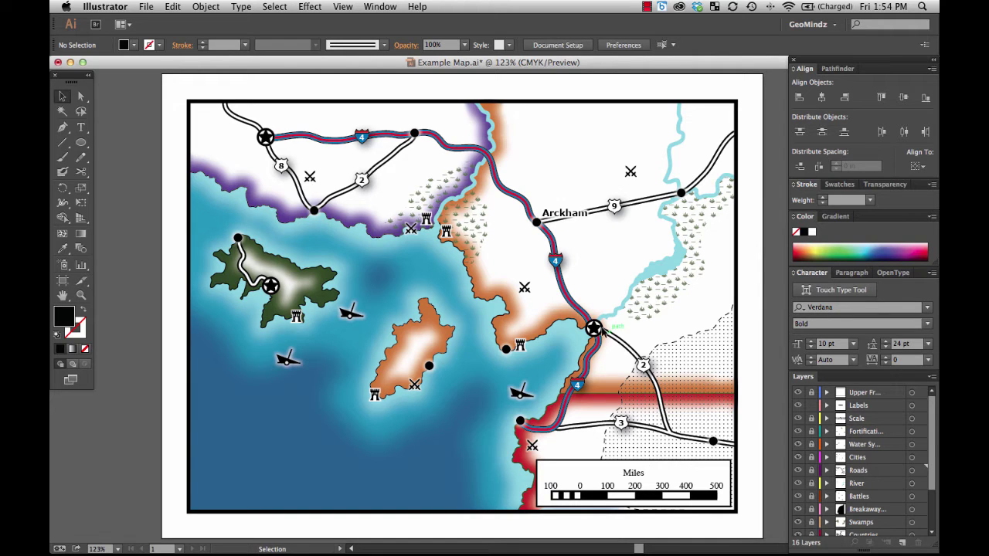
# - Create a new layer named "Legend" and place it directly above the Labels layer
pyautogui.press('super+l')
pyautogui.moveTo(867, 470); pyautogui.dragTo(865, 410)
pyautogui.doubleClick(863, 406)
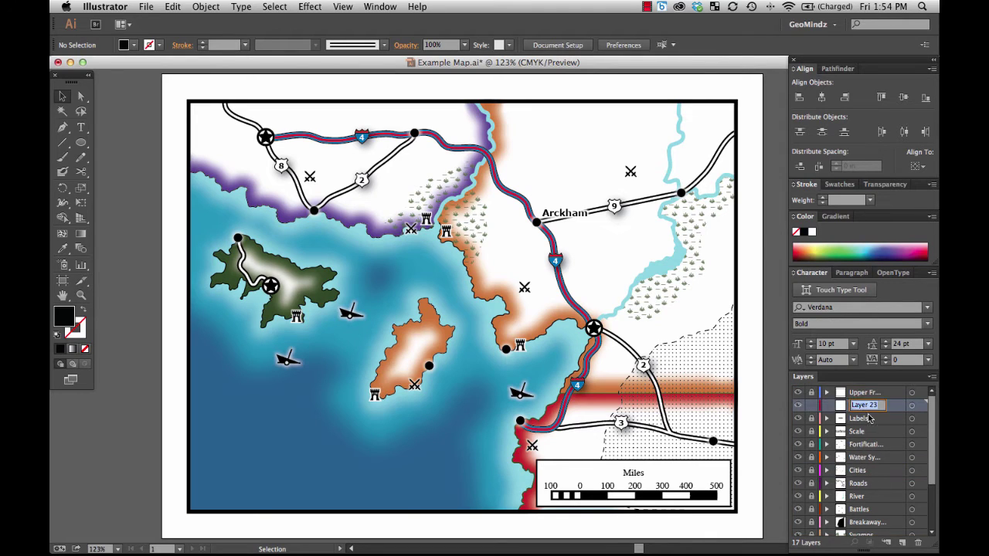
pyautogui.write('Legend')
pyautogui.press('Return')
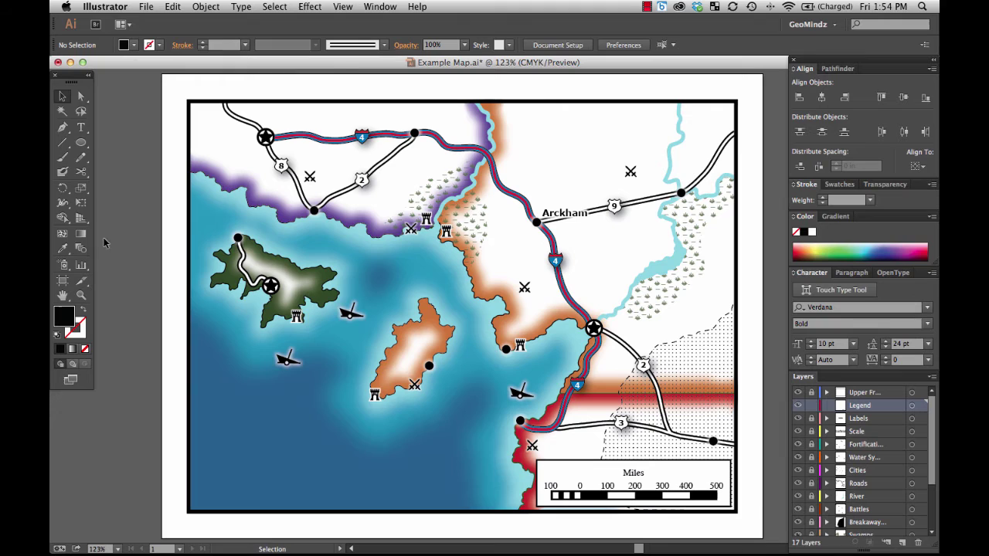
# - Draw a wide rectangle in the map's lower-left corner and give it the default white fill and black stroke
pyautogui.click(81, 296)
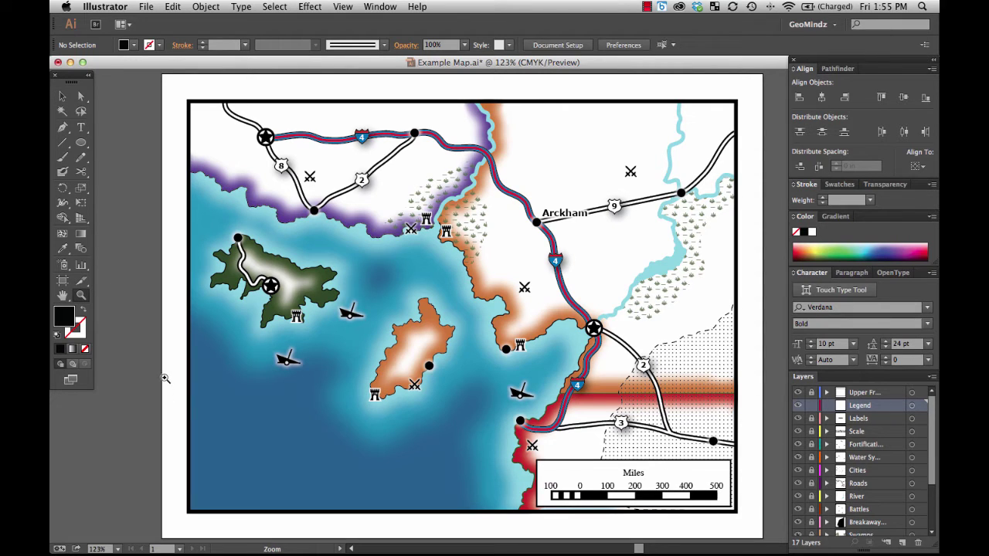
pyautogui.moveTo(161, 378); pyautogui.dragTo(531, 513)
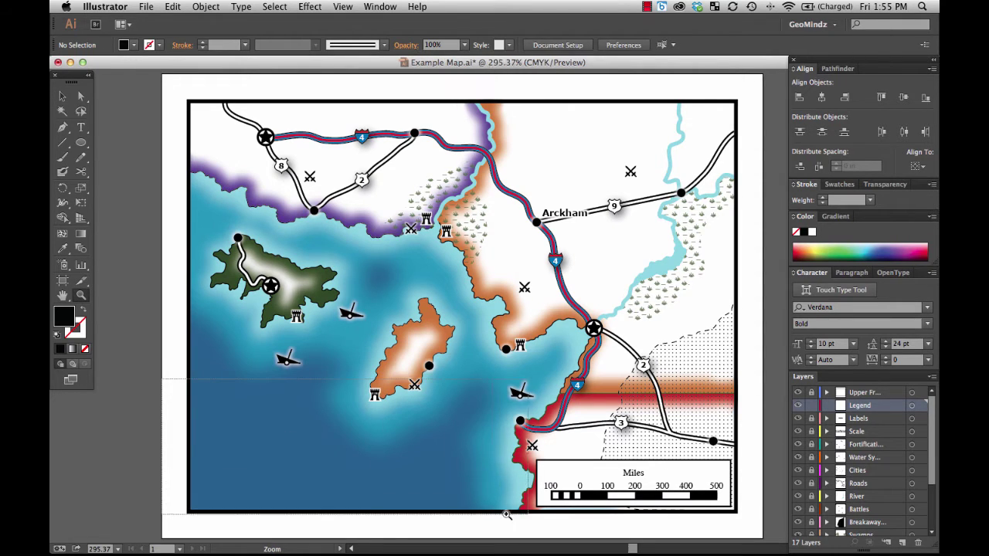
pyautogui.moveTo(81, 142); pyautogui.dragTo(120, 147)
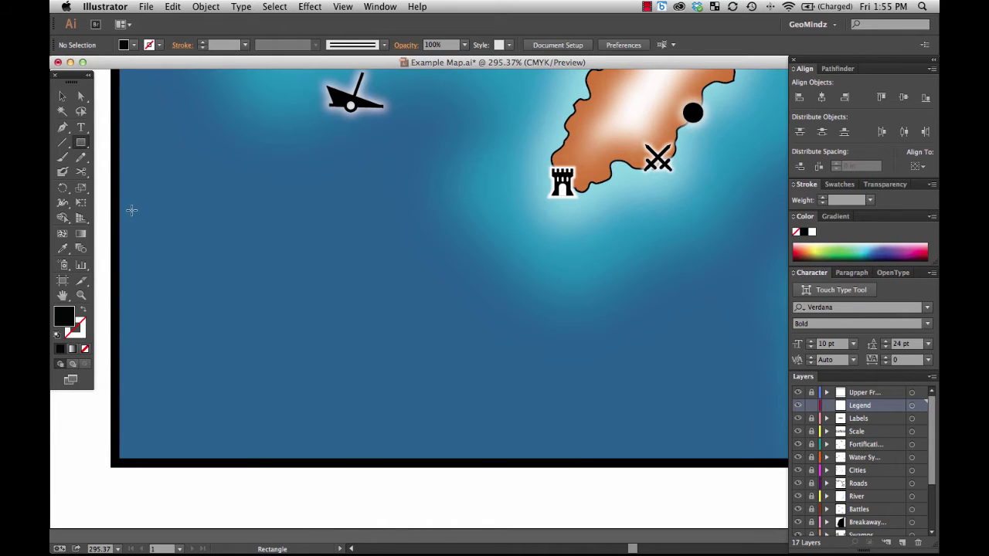
pyautogui.moveTo(128, 204); pyautogui.dragTo(772, 446)
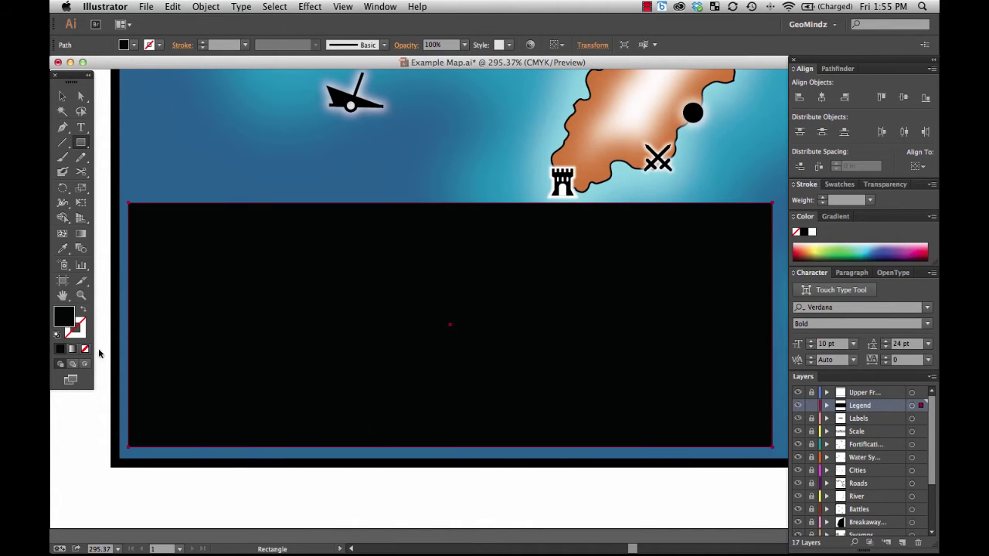
pyautogui.click(56, 334)
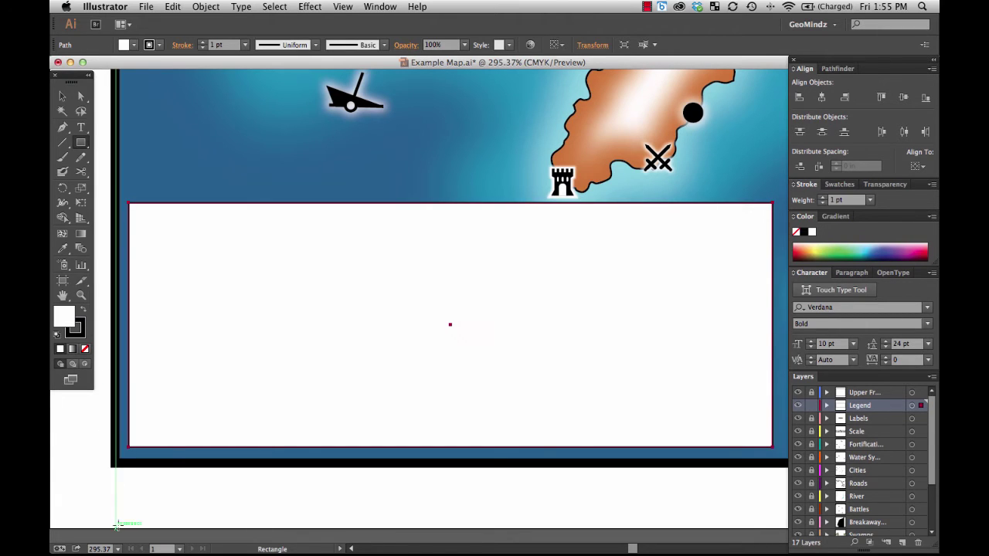
# - Reposition and resize the legend rectangle to be slightly shorter and wider, with a narrow gap inside the map frame's lower-left corner
pyautogui.click(118, 548)
pyautogui.click(139, 533)
pyautogui.click(62, 96)
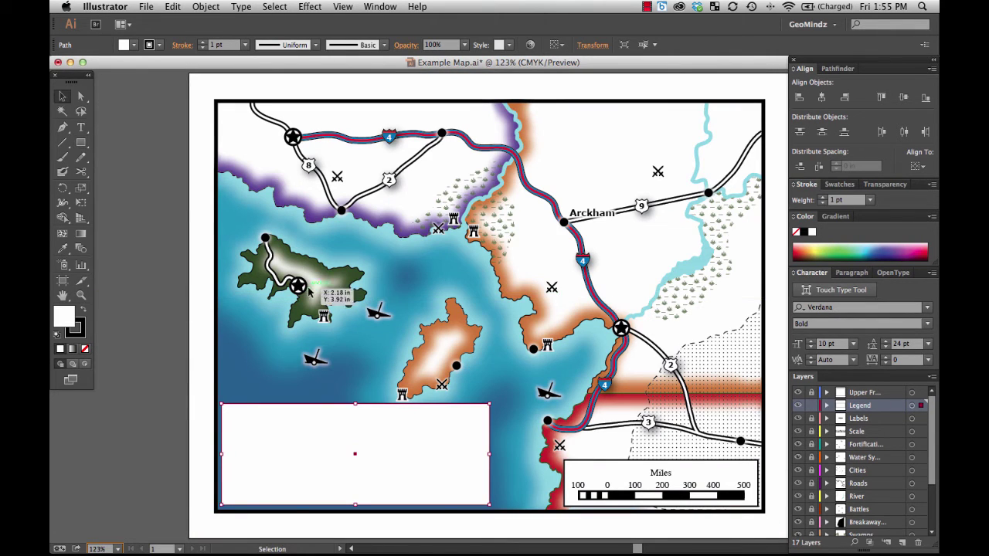
pyautogui.moveTo(357, 412); pyautogui.dragTo(357, 425)
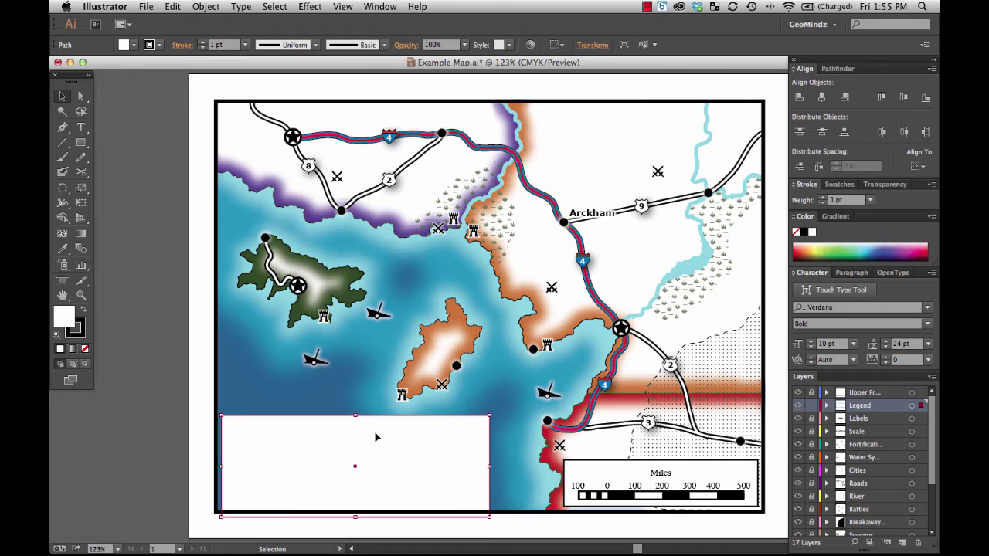
pyautogui.moveTo(354, 516); pyautogui.dragTo(354, 509)
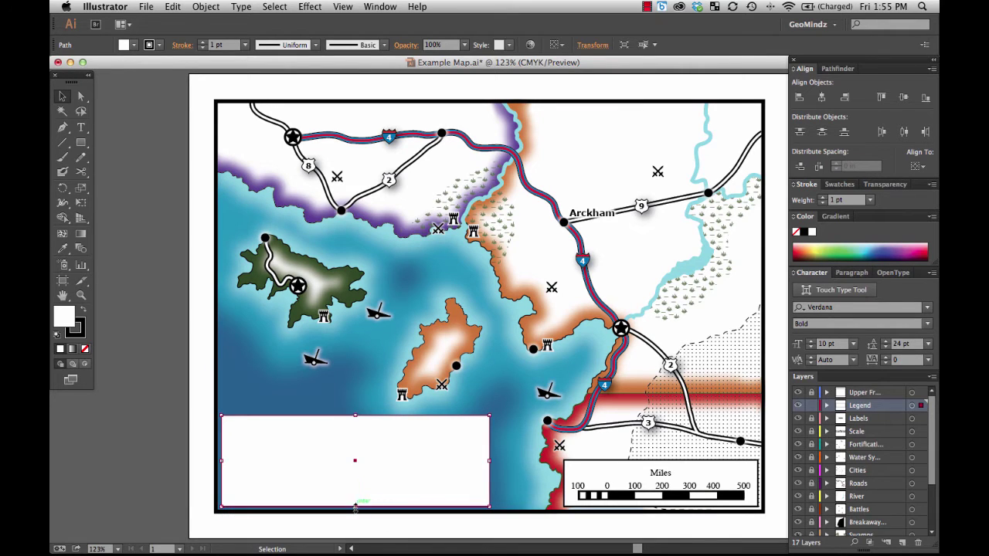
pyautogui.moveTo(489, 462)
pyautogui.mouseDown()
pyautogui.moveTo(498, 463)
pyautogui.moveTo(495, 451)
pyautogui.moveTo(492, 461)
pyautogui.mouseUp()
pyautogui.moveTo(356, 415); pyautogui.dragTo(357, 426)
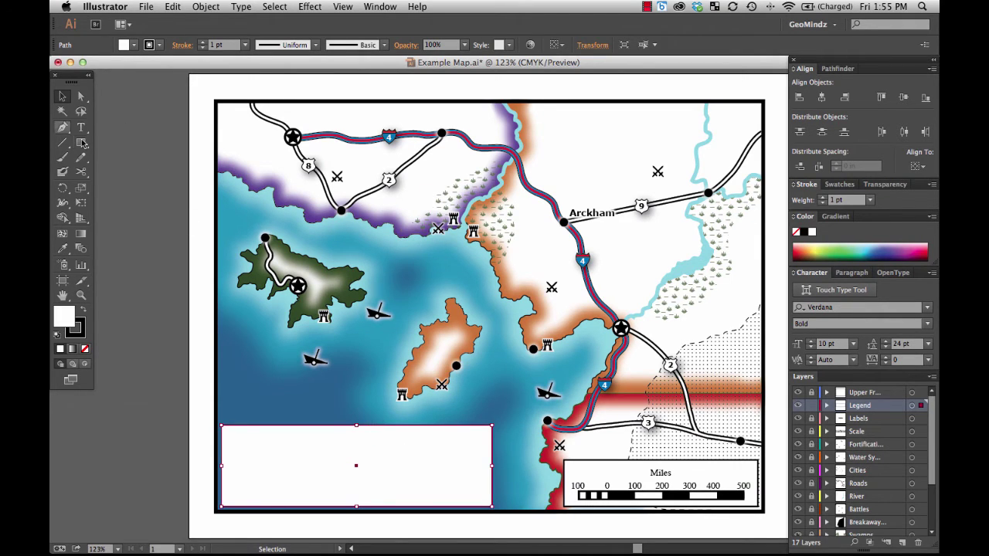
# - Set the legend rectangle's stroke weight to 3 pt
pyautogui.click(132, 118)
pyautogui.click(296, 446)
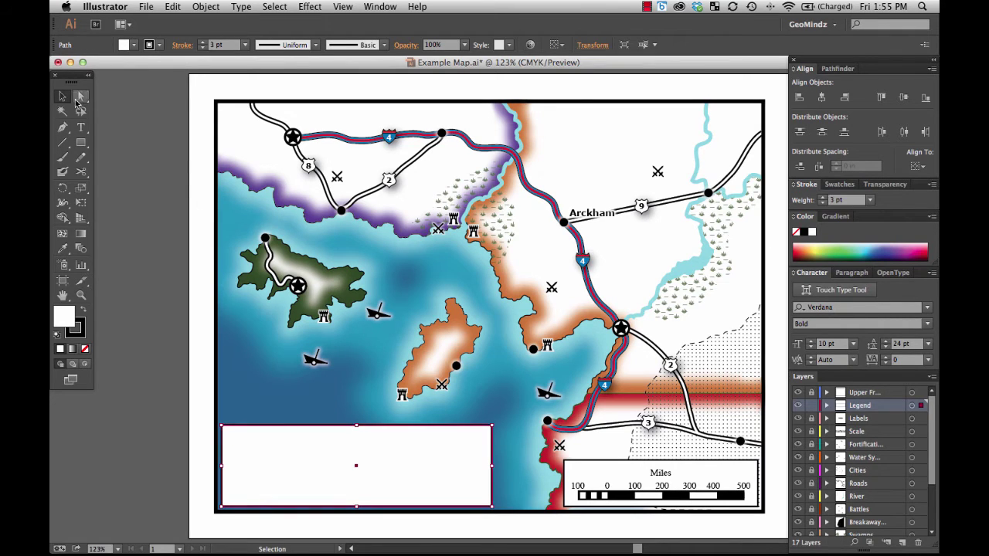
pyautogui.click(115, 144)
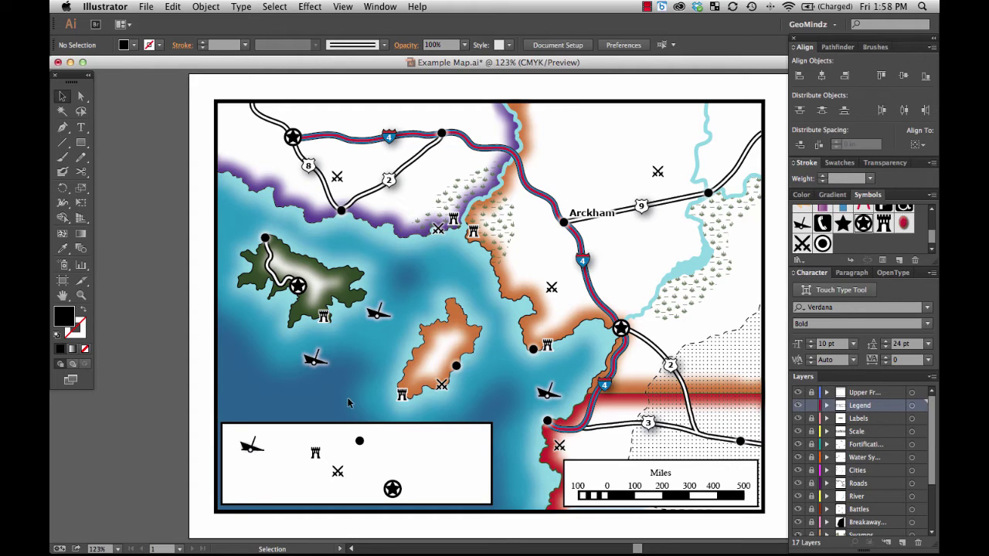
# - Arrange the legend's ship, castle and crossed-swords symbols in a left column, and the city dot and circled star in a second column
pyautogui.click(81, 295)
pyautogui.moveTo(198, 402); pyautogui.dragTo(503, 519)
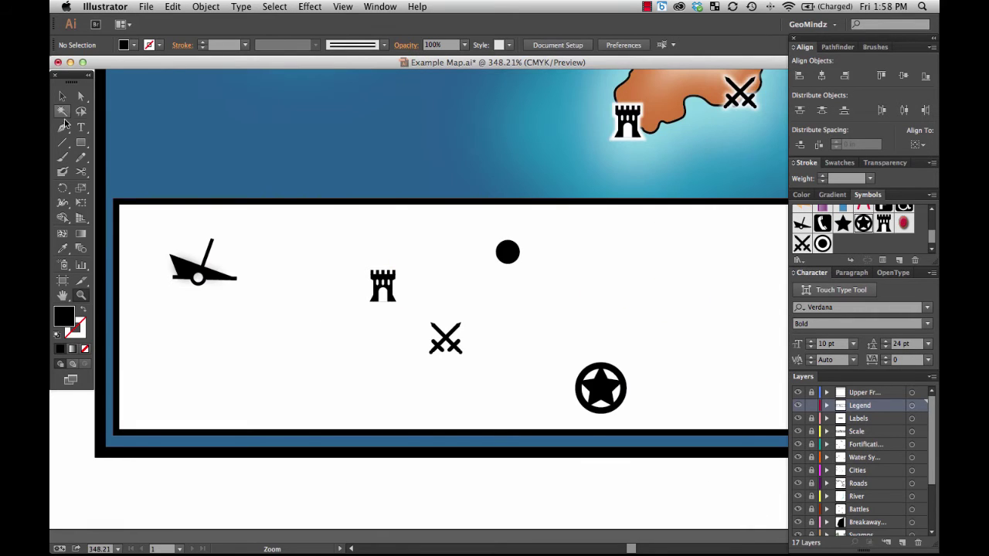
pyautogui.click(62, 96)
pyautogui.moveTo(210, 281); pyautogui.dragTo(187, 259)
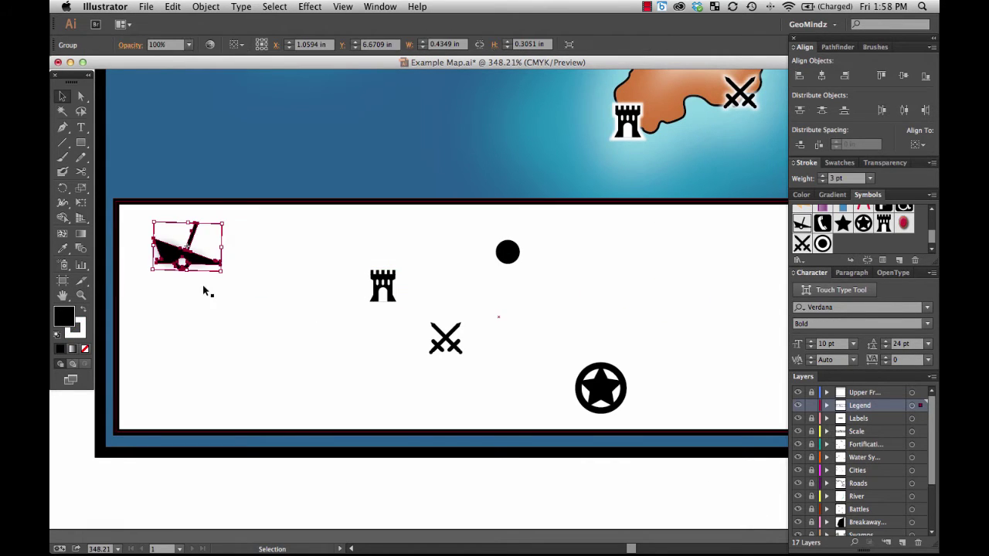
pyautogui.moveTo(383, 286); pyautogui.dragTo(184, 305)
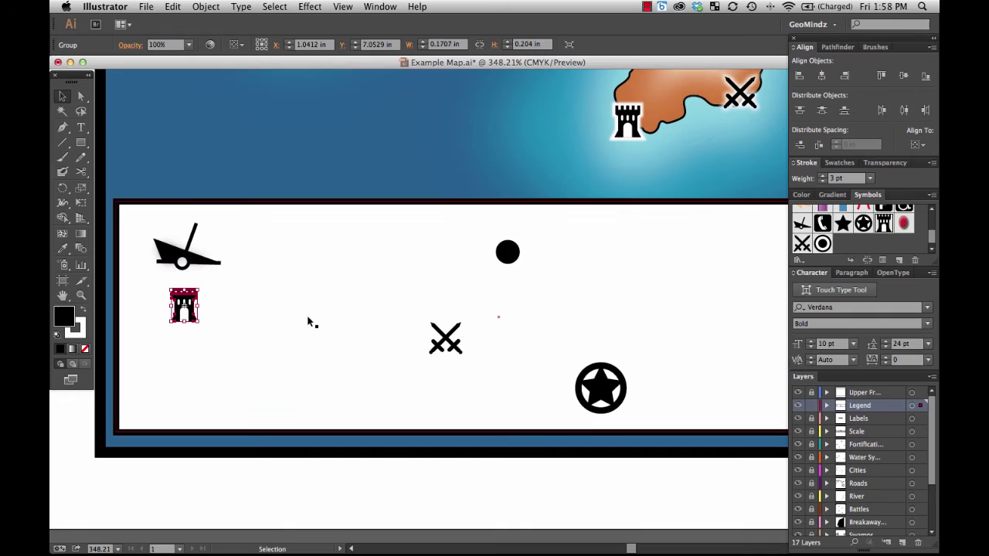
pyautogui.moveTo(445, 337); pyautogui.dragTo(186, 359)
pyautogui.moveTo(507, 255); pyautogui.dragTo(463, 249)
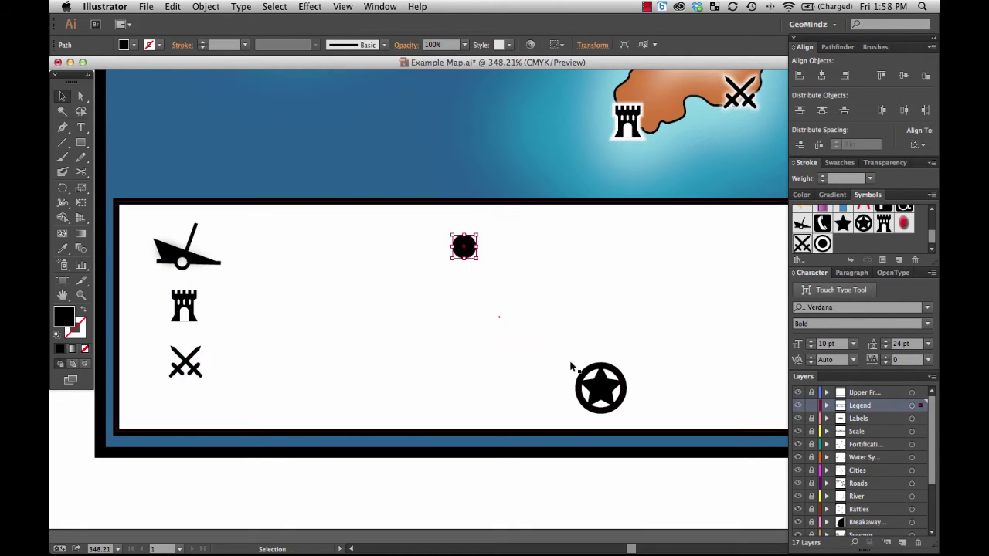
pyautogui.moveTo(606, 392); pyautogui.dragTo(468, 324)
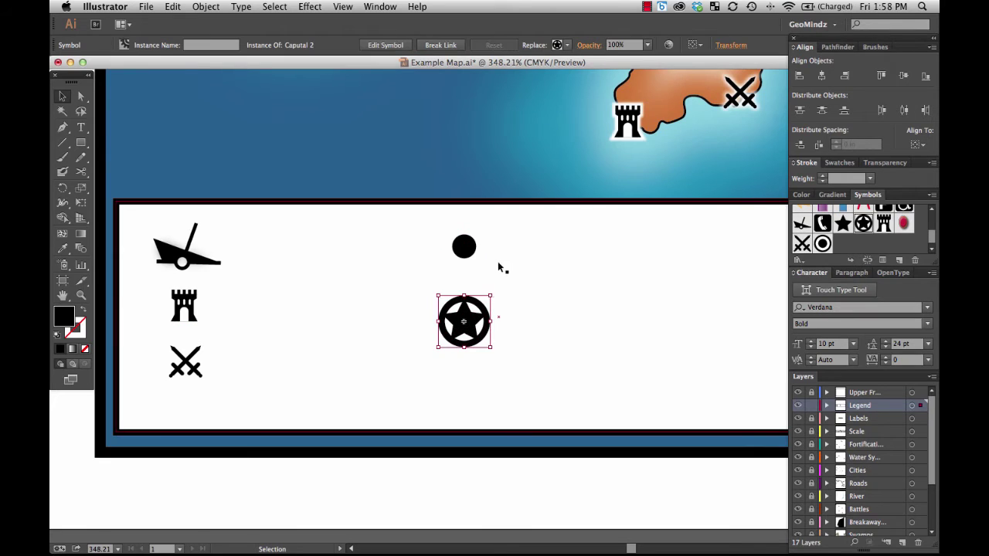
# - Add a "Shipwreck" text label and position it to the right of the ship symbol in the legend
pyautogui.click(82, 130)
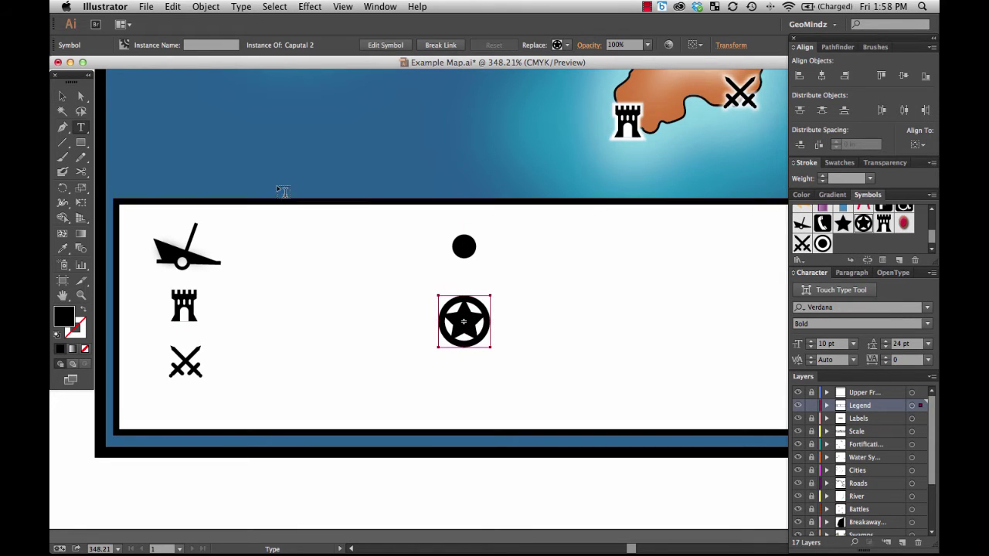
pyautogui.click(274, 241)
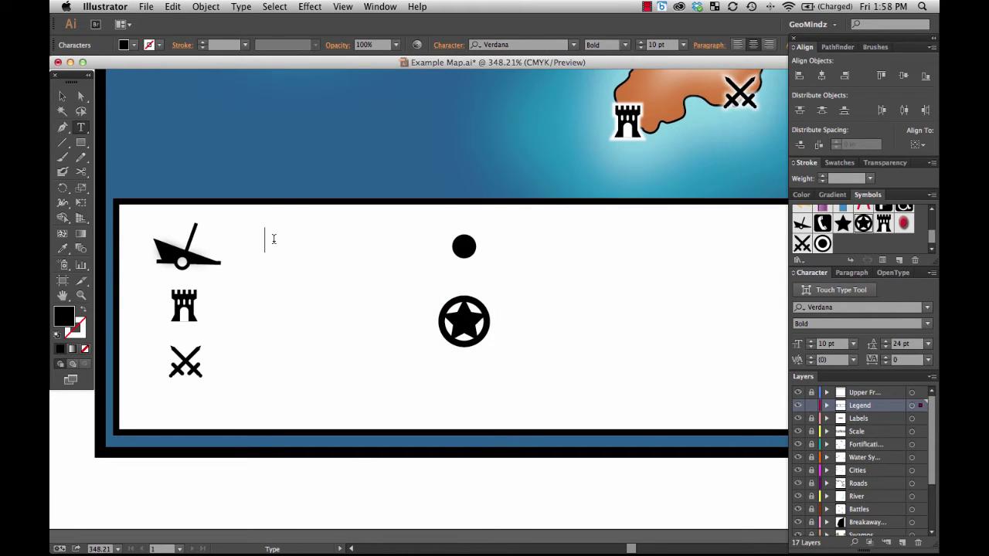
pyautogui.write('Shipwreck')
pyautogui.click(62, 96)
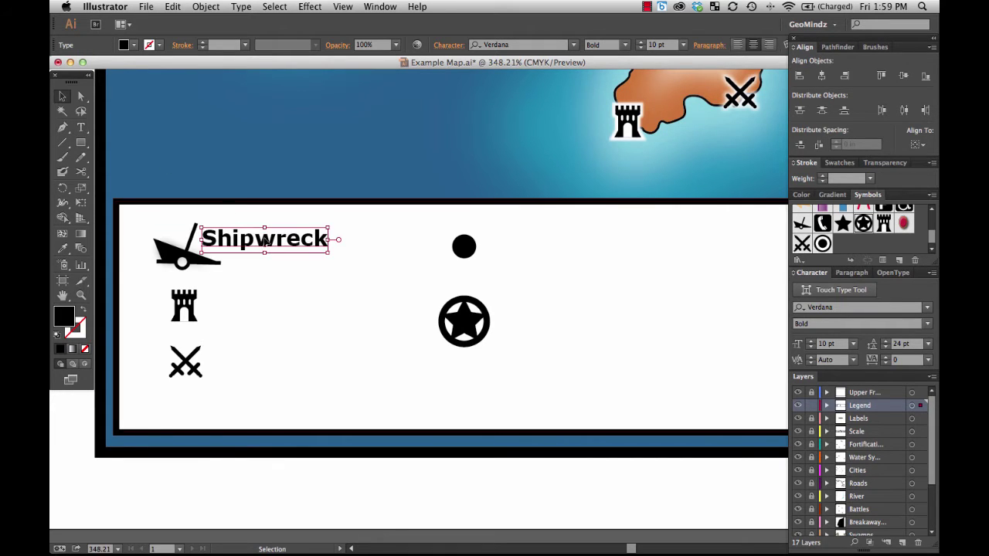
pyautogui.moveTo(262, 241); pyautogui.dragTo(305, 250)
pyautogui.write('Shipwreck')
# - Add an "Old Castle" text label beside the castle symbol in the legend
pyautogui.moveTo(438, 303); pyautogui.dragTo(373, 307)
pyautogui.doubleClick(269, 304)
pyautogui.write('Old Castle')
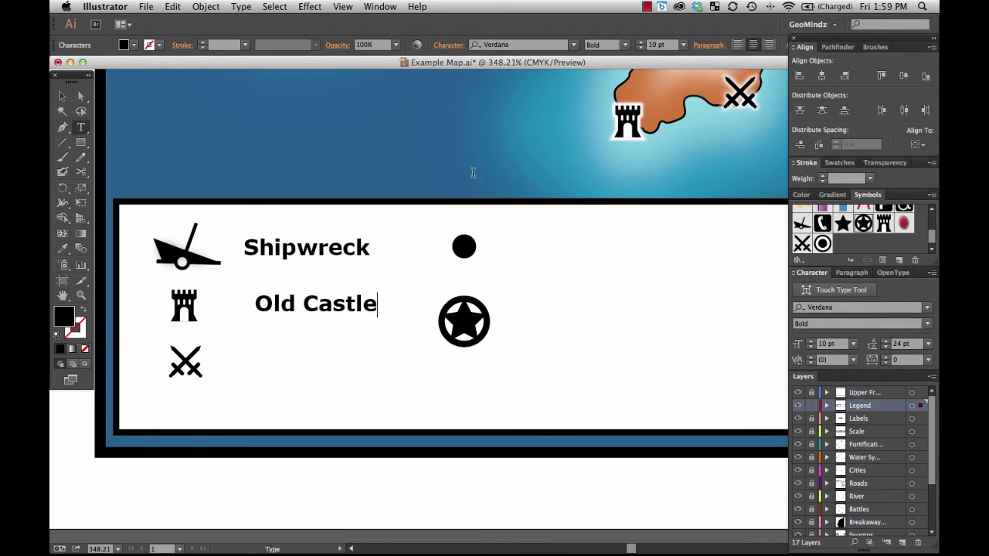
pyautogui.click(62, 96)
# - Left-align the paragraph text of the "Shipwreck" and "Old Castle" labels
pyautogui.click(298, 251)
pyautogui.keyDown('shift'); pyautogui.click(293, 305); pyautogui.keyUp('shift')
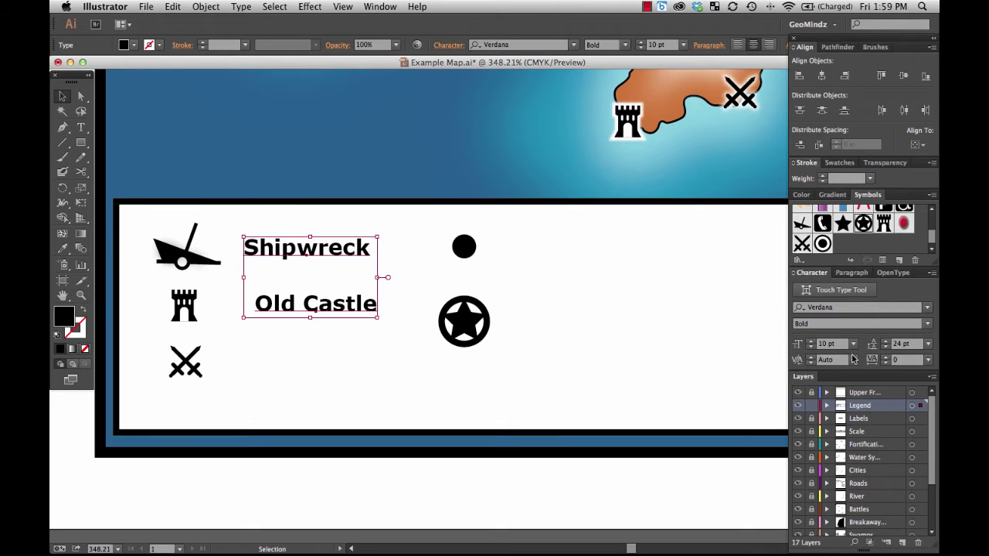
pyautogui.click(858, 273)
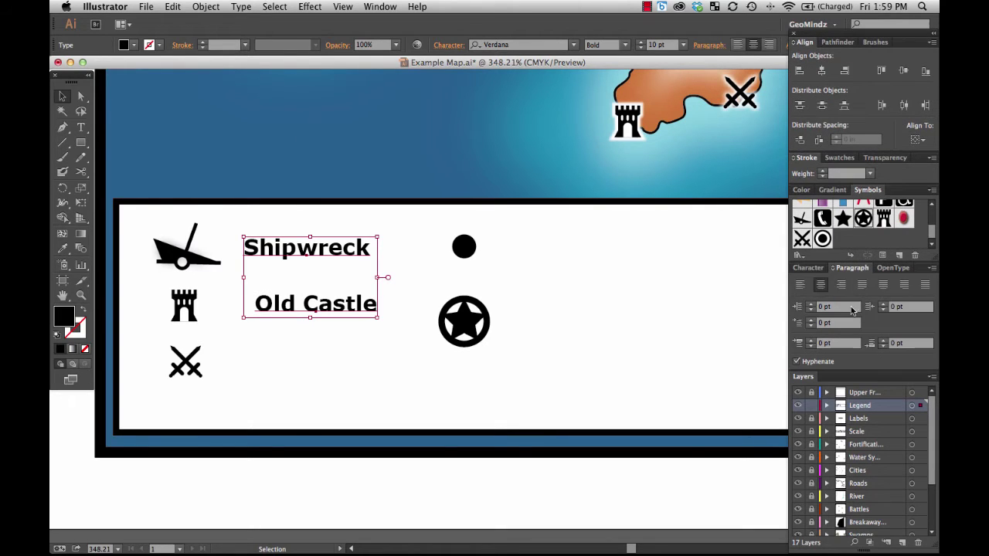
pyautogui.click(800, 284)
pyautogui.click(346, 334)
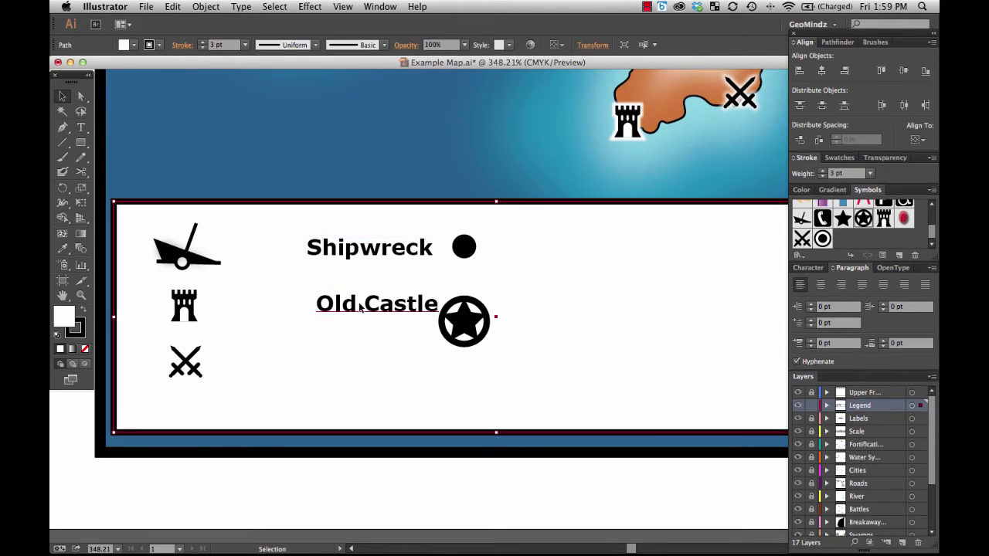
# - Shift the "Old Castle" label slightly down and left, and place a copy reading "Important Battle" beside the crossed swords
pyautogui.moveTo(356, 319); pyautogui.dragTo(339, 328)
pyautogui.press('super+v')
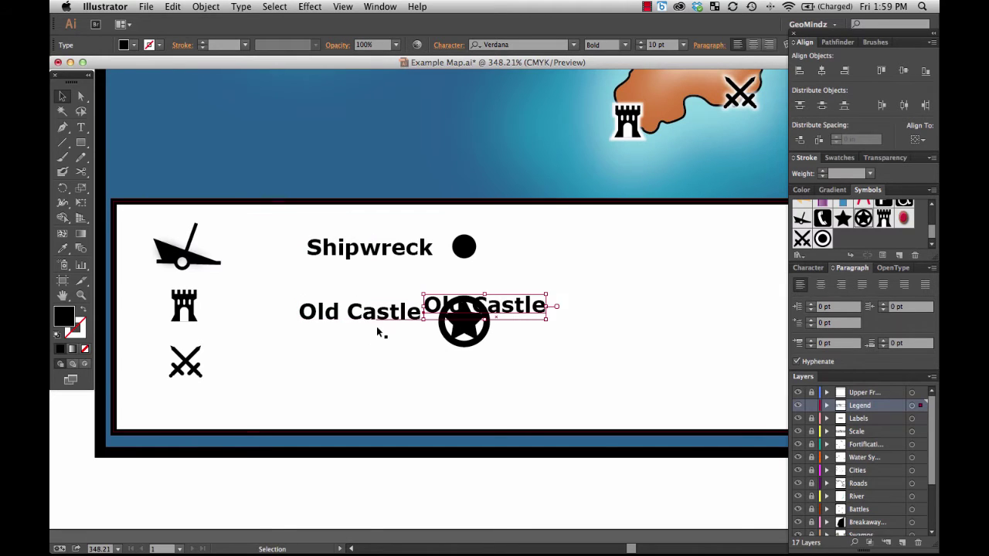
pyautogui.moveTo(433, 306); pyautogui.dragTo(364, 361)
pyautogui.write('t')
pyautogui.write('Important Battle')
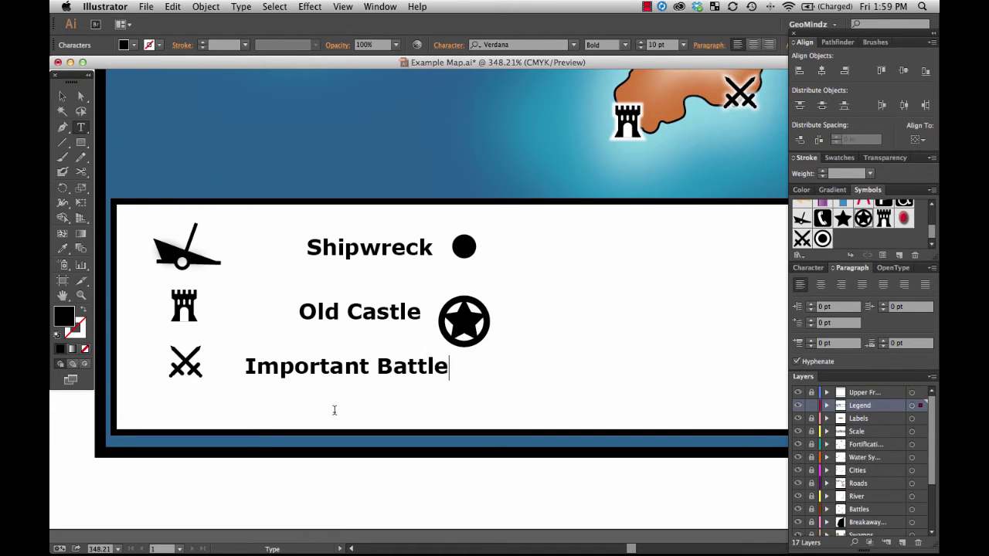
pyautogui.press('Escape')
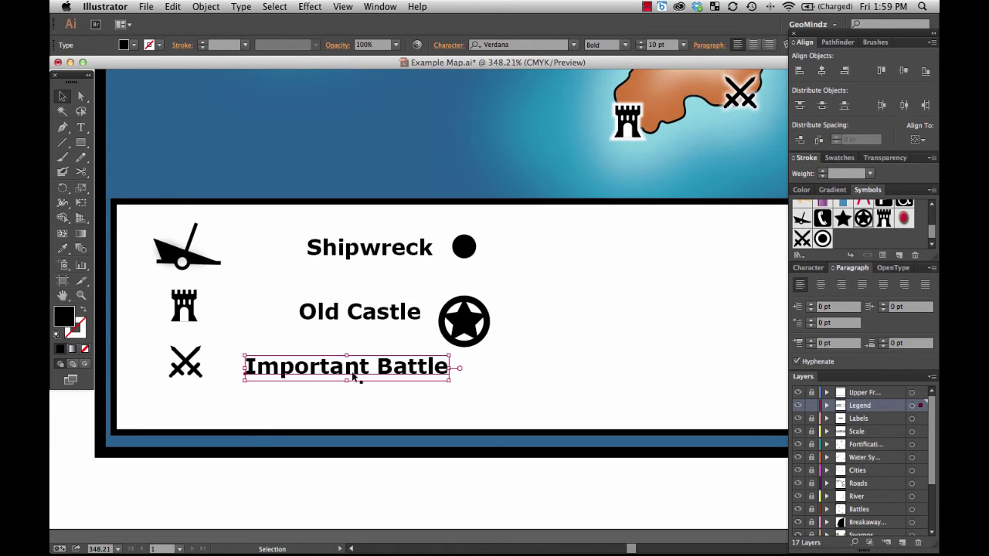
# - Duplicate the "Important Battle" label to the right of the black dot and change its text to "City"
pyautogui.press('super+c')
pyautogui.press('super+v')
pyautogui.moveTo(427, 308); pyautogui.dragTo(555, 250)
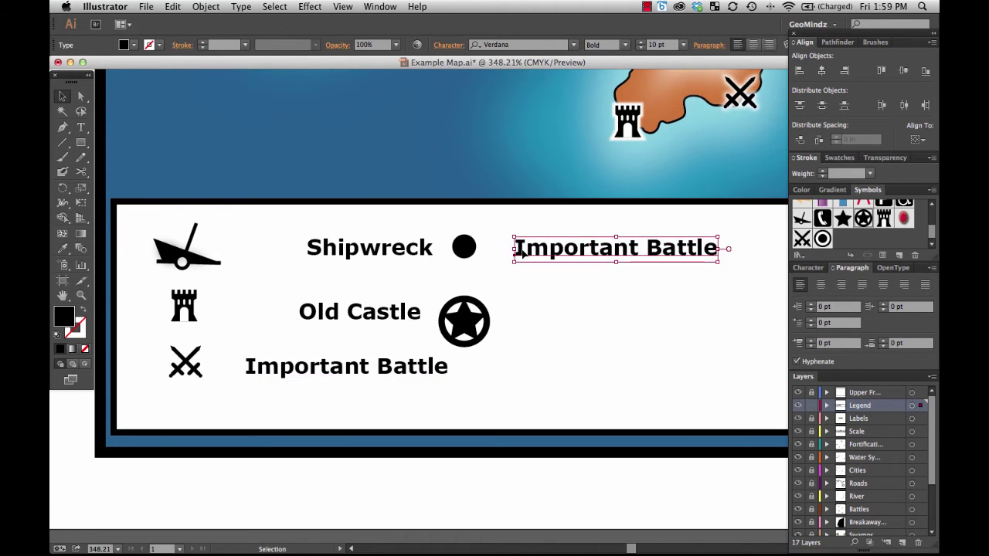
pyautogui.press('t')
pyautogui.tripleClick(681, 253)
pyautogui.write('City')
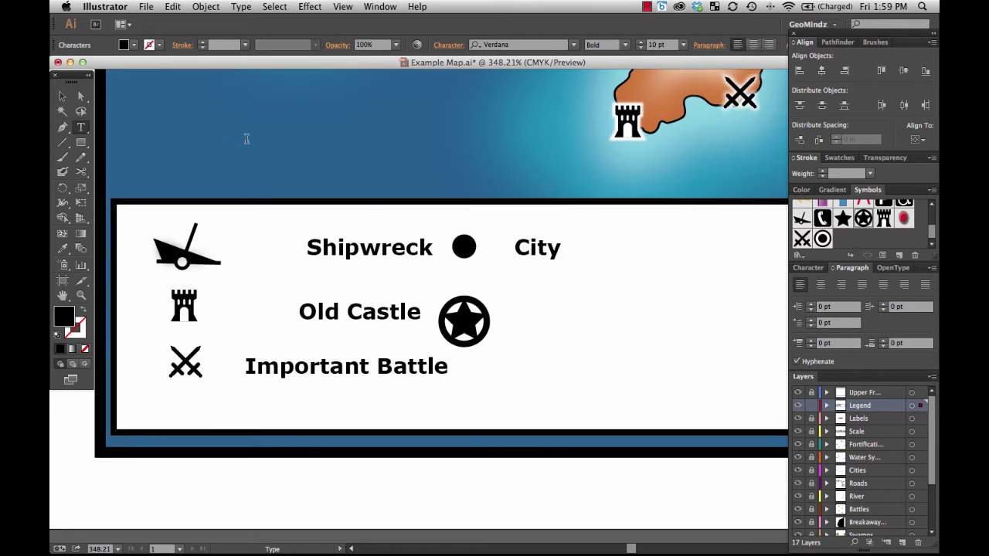
pyautogui.press('Escape')
# - Duplicate the "City" label to the right of the circled star and change its text to "Capital City"
pyautogui.press('super+c')
pyautogui.press('super+v')
pyautogui.moveTo(494, 305); pyautogui.dragTo(562, 324)
pyautogui.press('t')
pyautogui.doubleClick(553, 324)
pyautogui.write('Capital City')
pyautogui.click(62, 97)
pyautogui.click(405, 475)
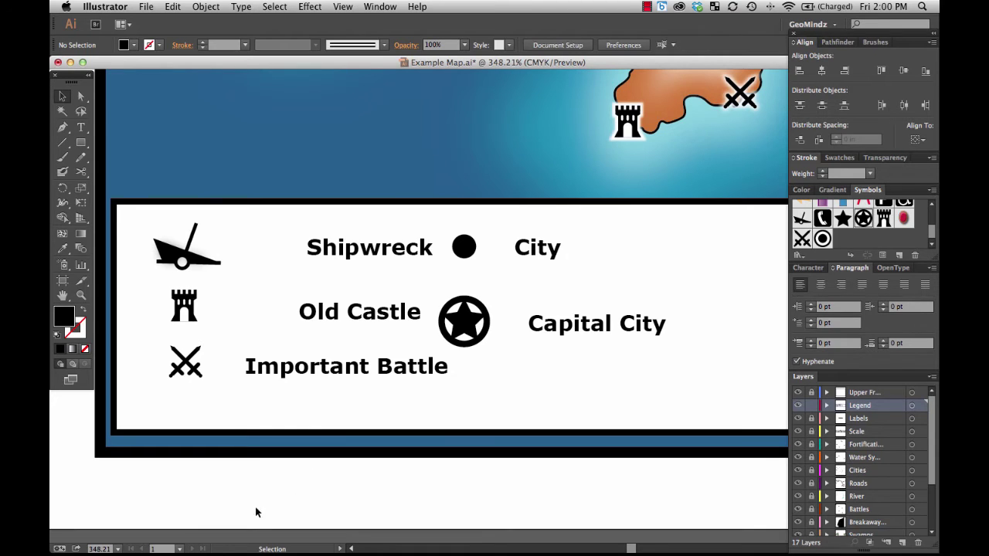
# - Move the castle and crossed-swords symbols slightly up to tighten their spacing beneath the ship symbol
pyautogui.moveTo(184, 307); pyautogui.dragTo(184, 301)
pyautogui.moveTo(186, 364); pyautogui.dragTo(185, 352)
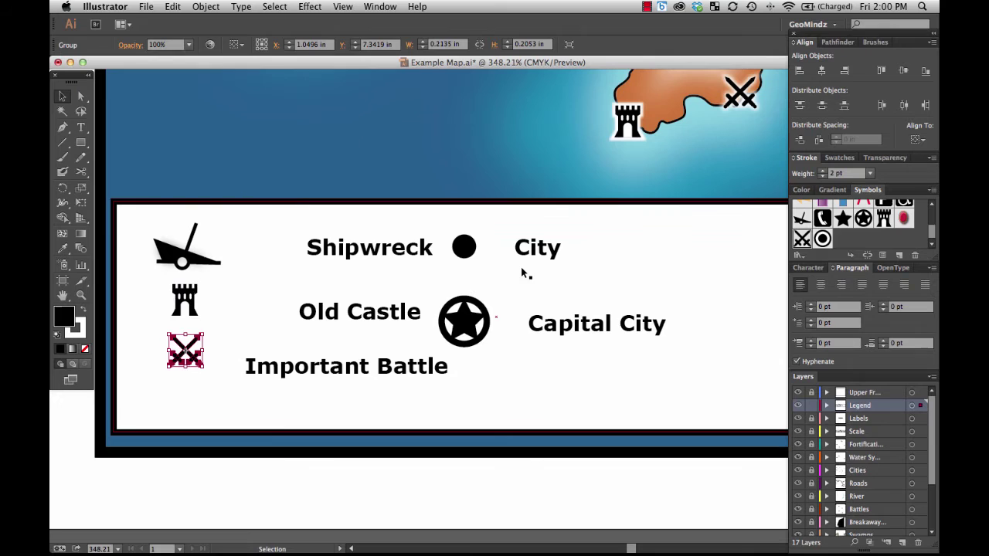
pyautogui.moveTo(523, 273); pyautogui.dragTo(478, 253)
pyautogui.press('cmd+z')
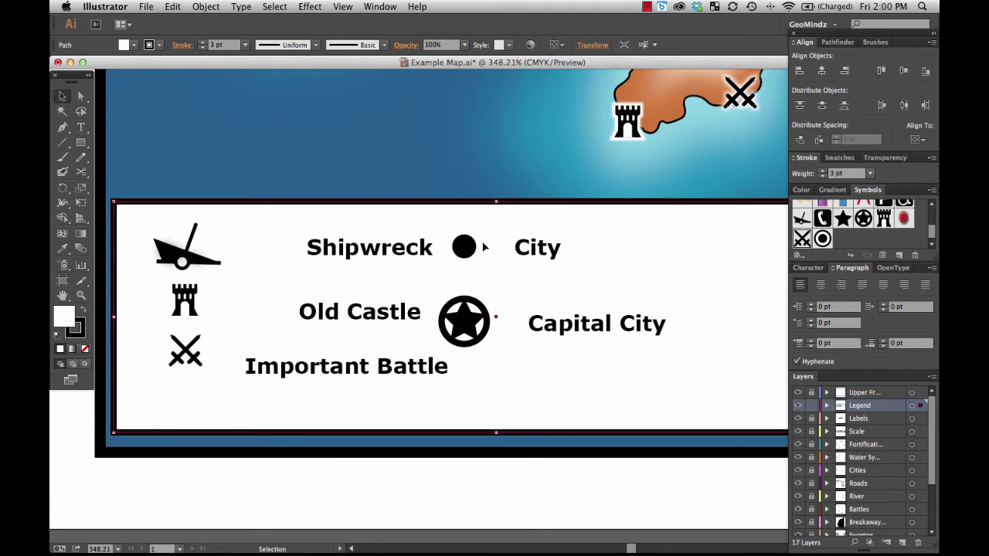
pyautogui.moveTo(384, 415); pyautogui.dragTo(382, 439)
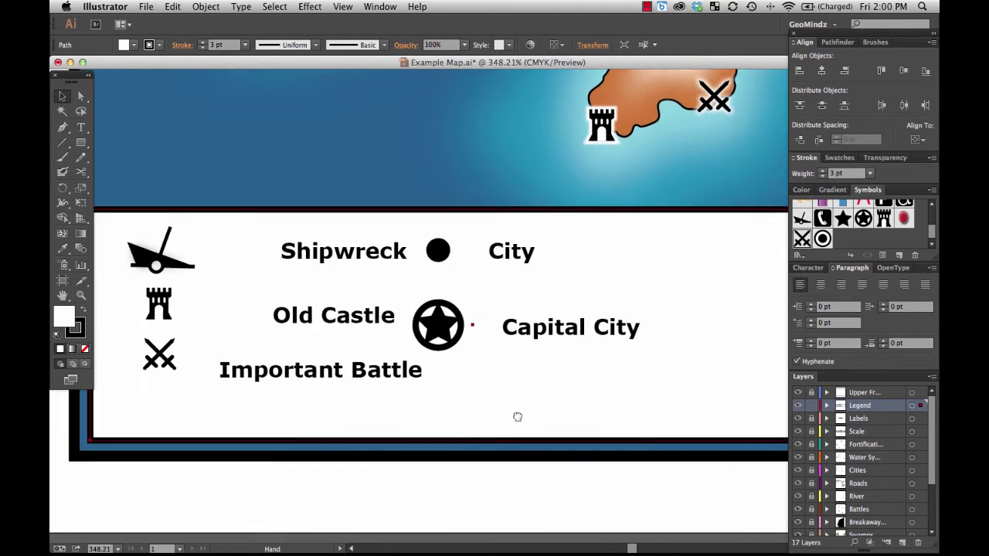
pyautogui.moveTo(518, 417); pyautogui.dragTo(576, 399)
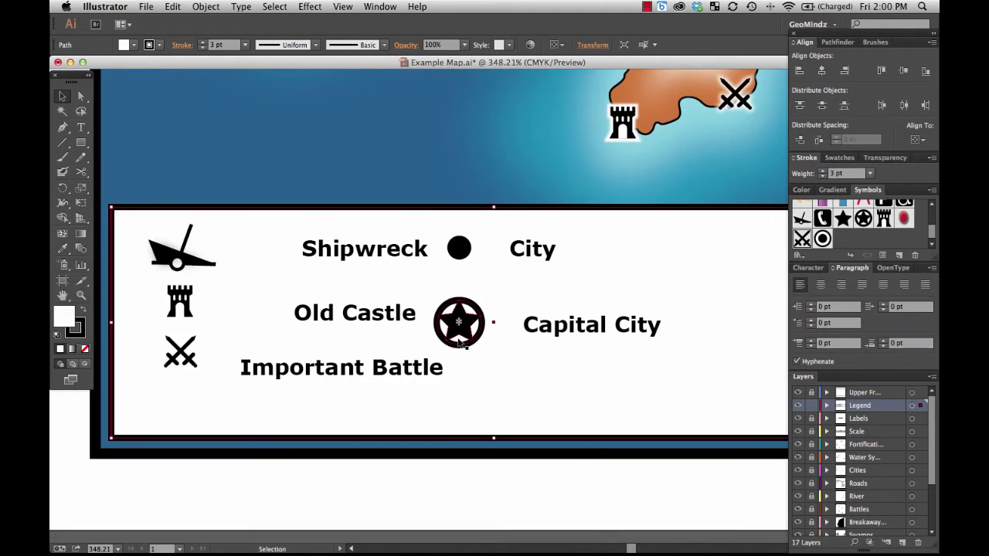
# - Shift the circled star and its "Capital City" label slightly left, and undo the accidental move of the legend box
pyautogui.moveTo(460, 328); pyautogui.dragTo(456, 329)
pyautogui.moveTo(544, 333); pyautogui.dragTo(525, 342)
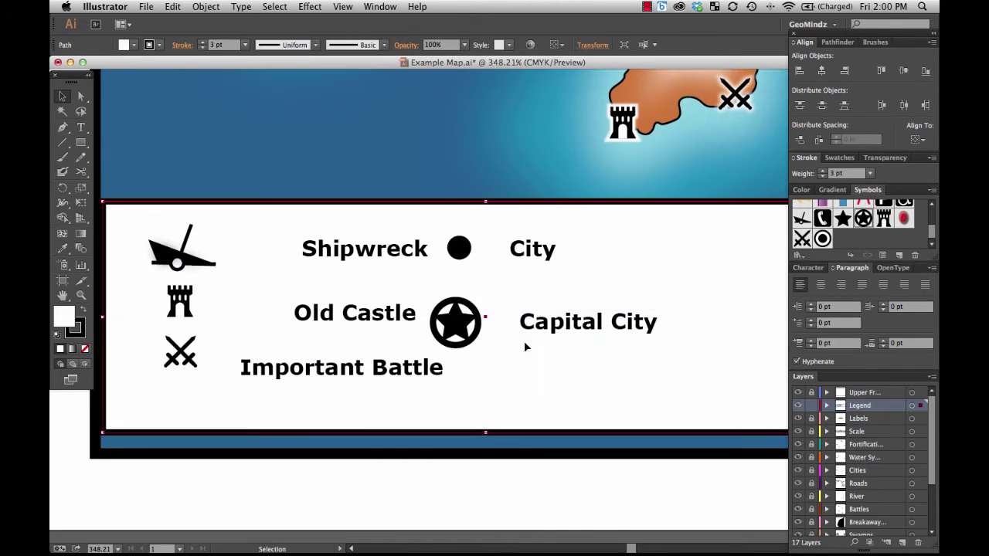
pyautogui.press('super+z')
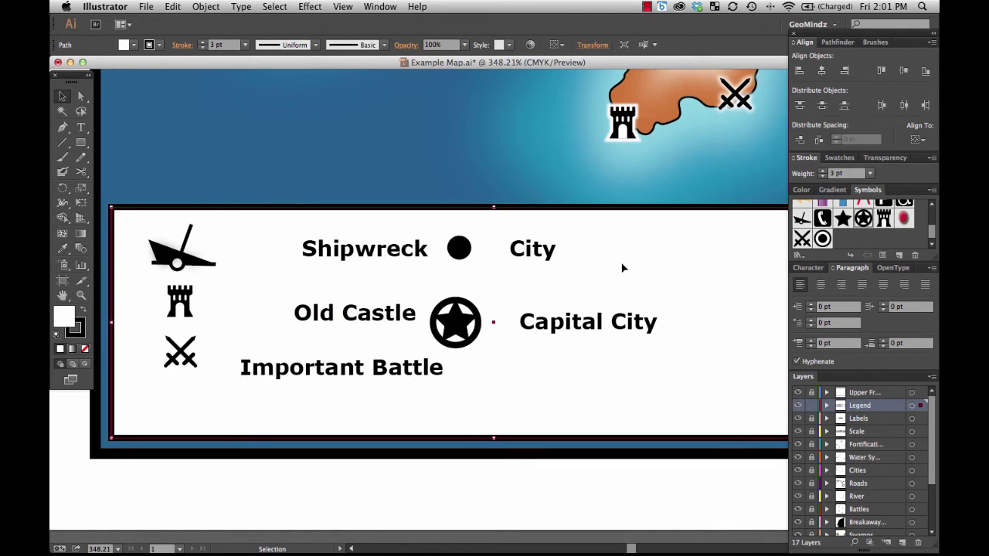
# - Lock the white legend box on the Legend layer so that it cannot be selected or moved
pyautogui.click(827, 406)
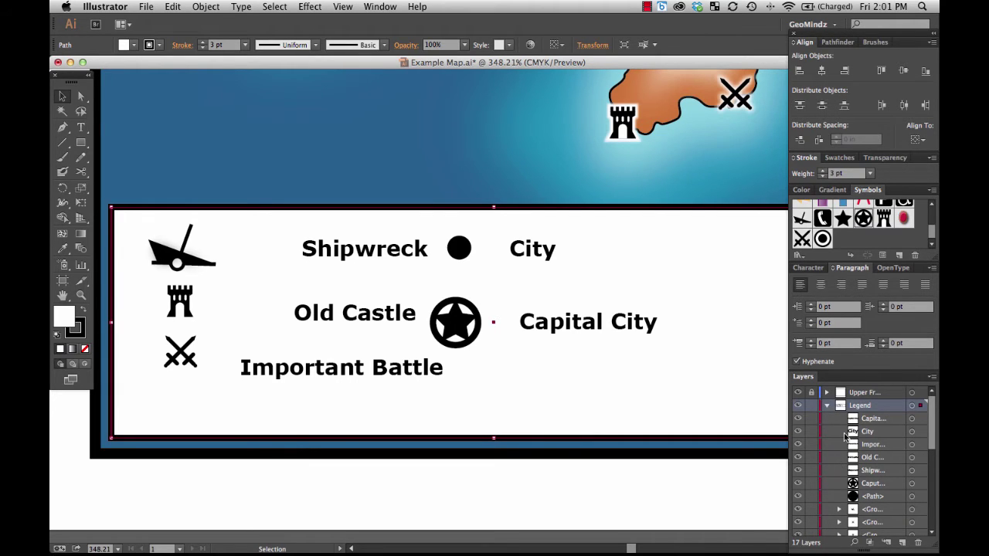
pyautogui.moveTo(930, 421)
pyautogui.mouseDown()
pyautogui.moveTo(928, 448)
pyautogui.moveTo(927, 410)
pyautogui.mouseUp()
pyautogui.click(826, 406)
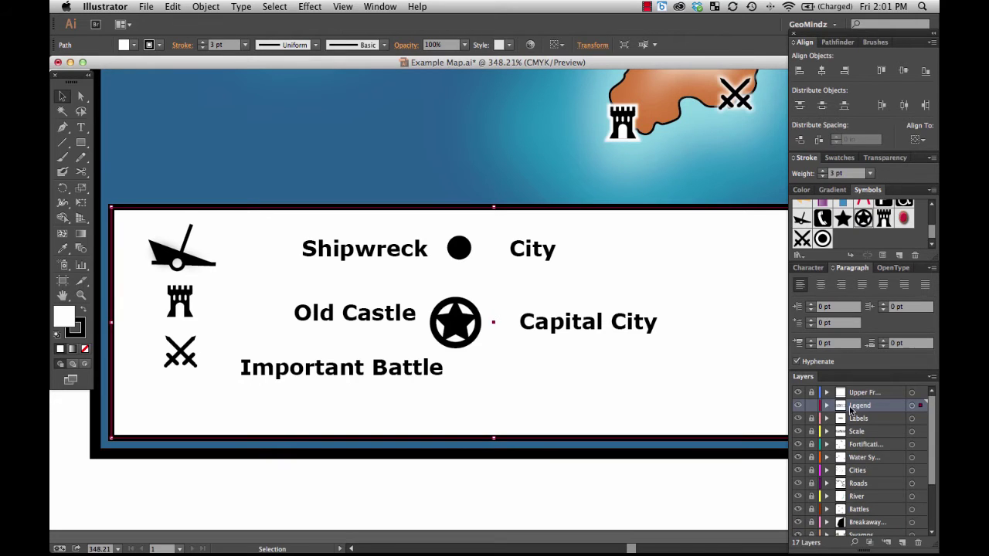
pyautogui.click(552, 479)
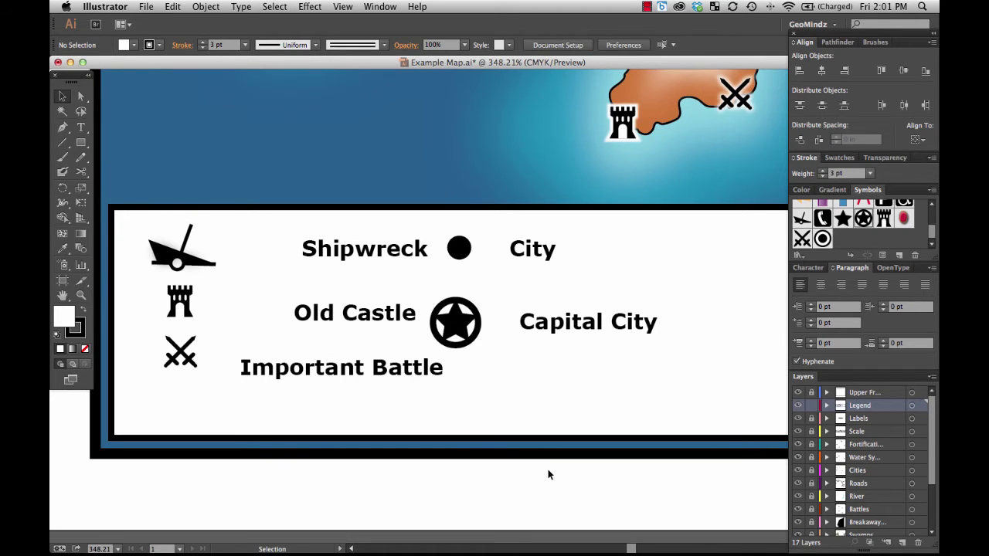
pyautogui.click(524, 411)
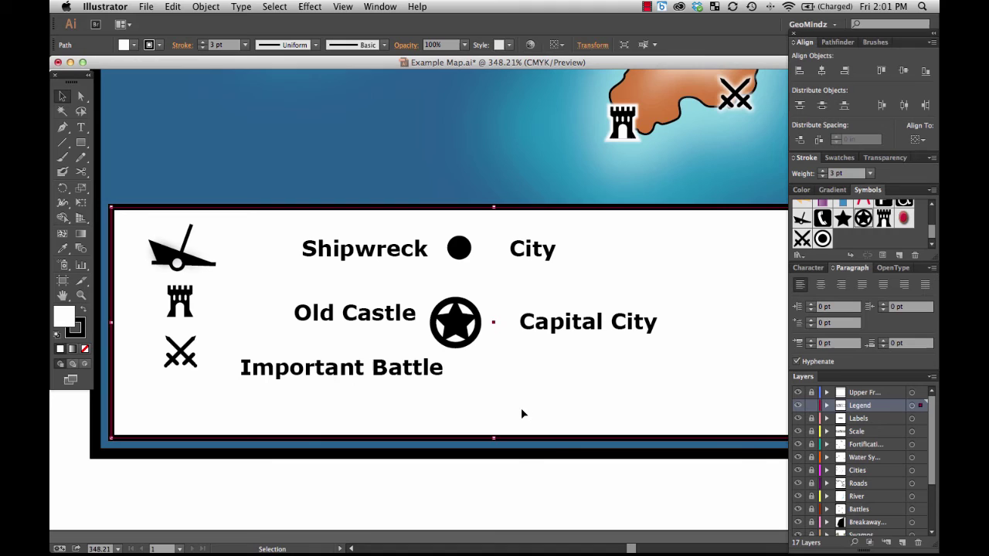
pyautogui.click(213, 9)
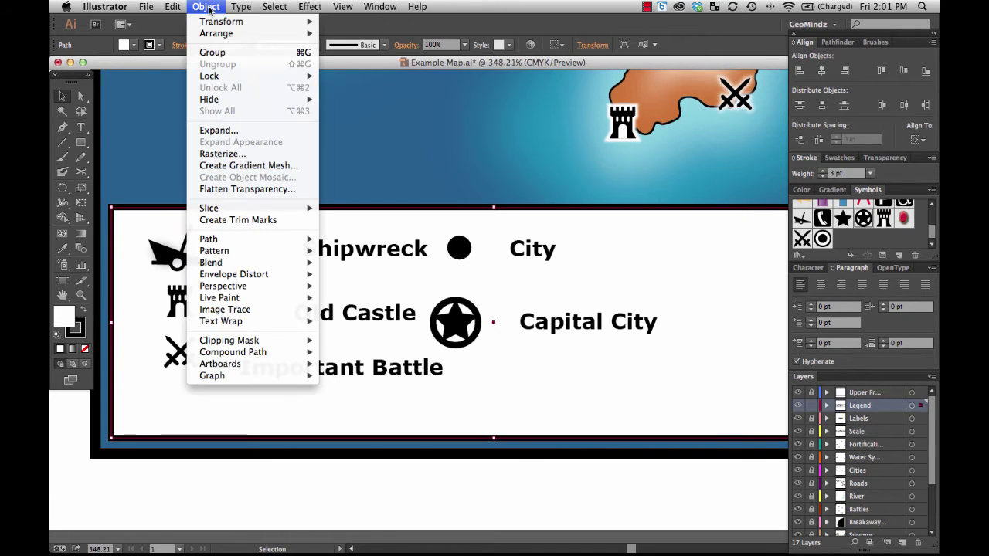
pyautogui.moveTo(287, 78)
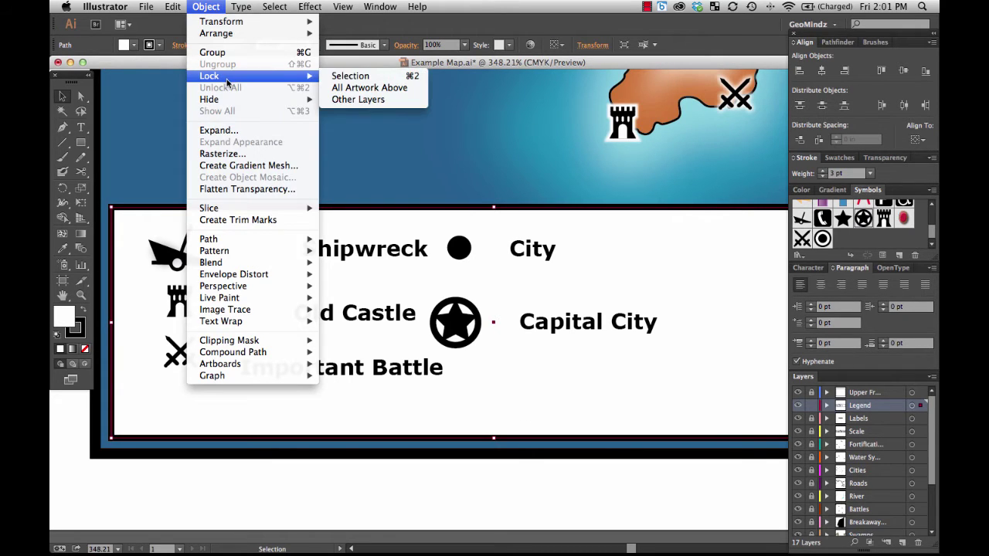
pyautogui.click(403, 80)
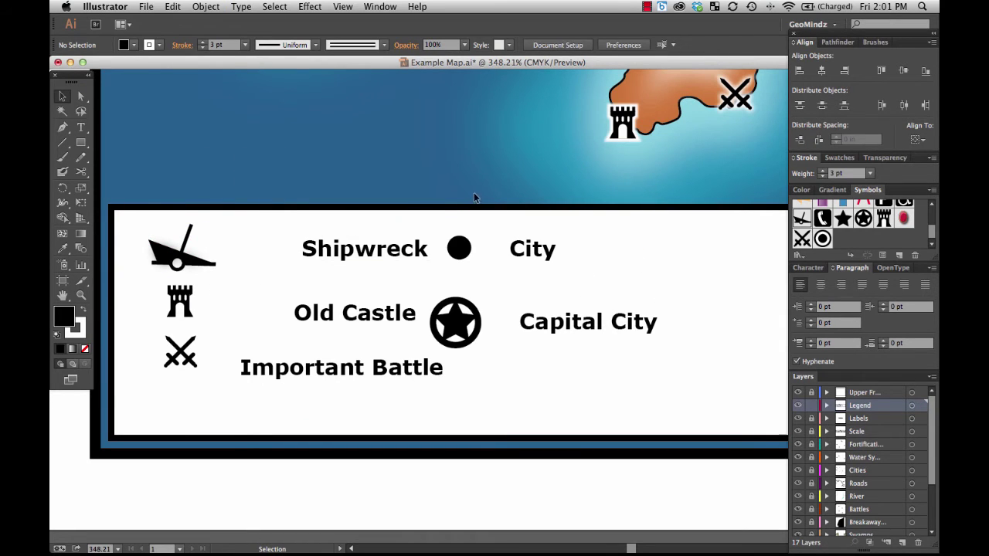
pyautogui.moveTo(473, 193); pyautogui.dragTo(576, 335)
pyautogui.moveTo(511, 168); pyautogui.dragTo(669, 354)
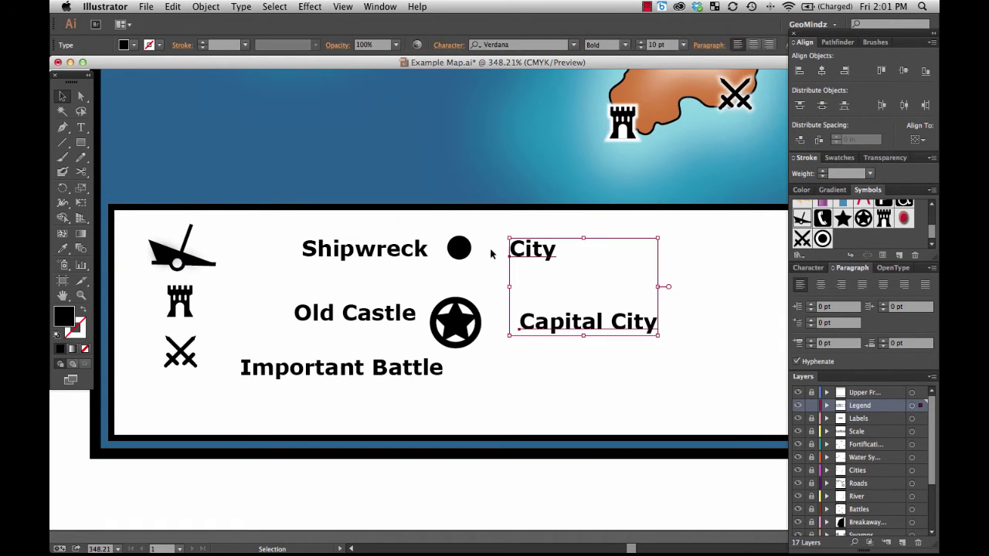
pyautogui.click(477, 200)
pyautogui.click(206, 7)
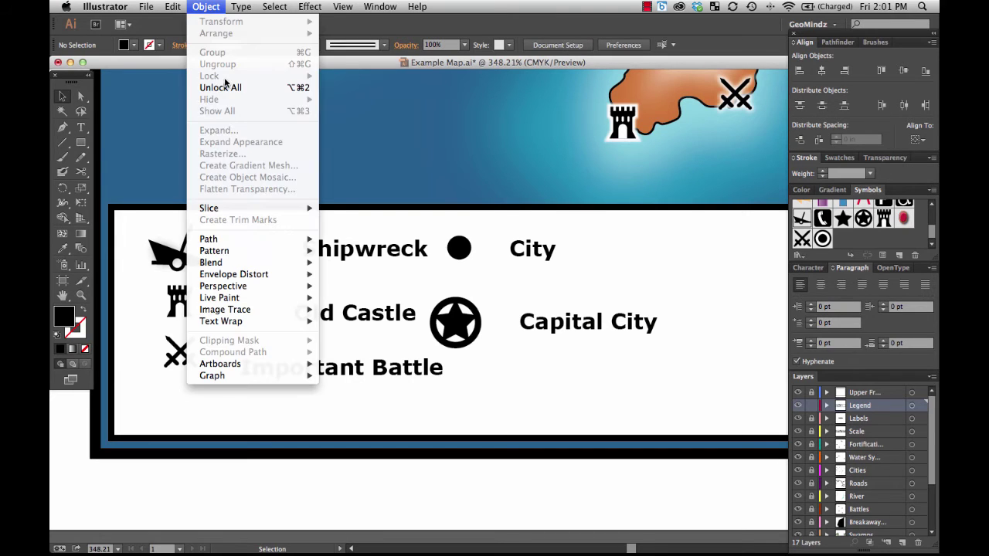
pyautogui.moveTo(224, 78)
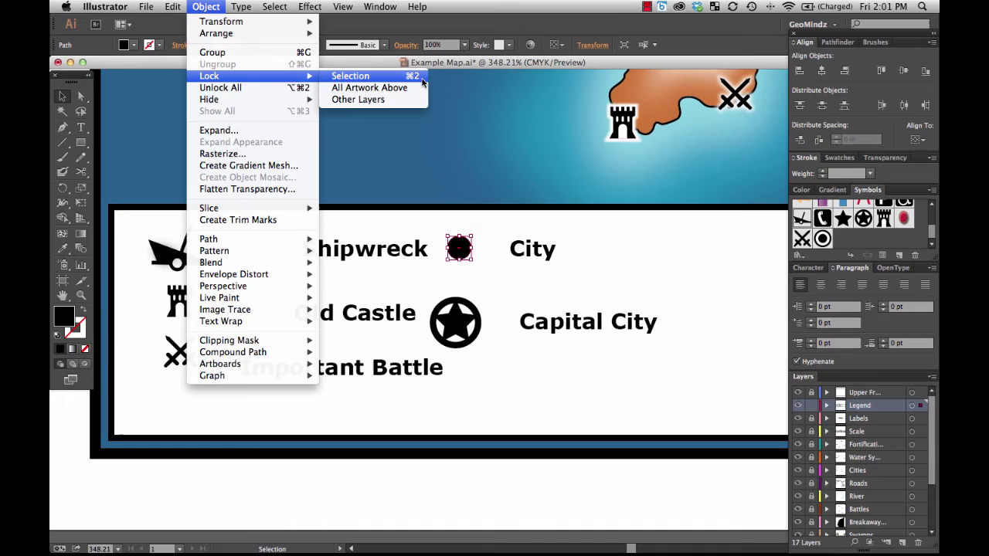
pyautogui.click(375, 153)
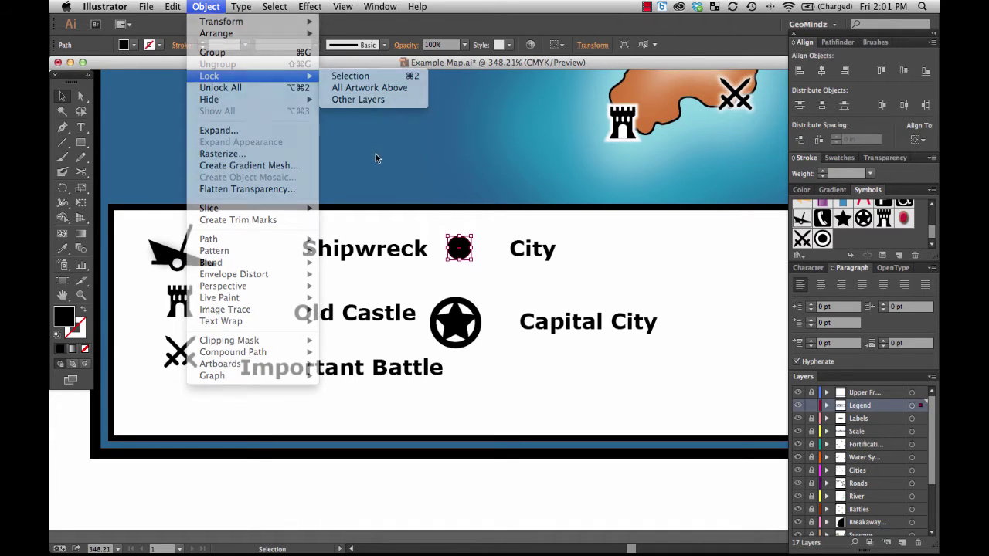
pyautogui.moveTo(251, 173); pyautogui.dragTo(238, 189)
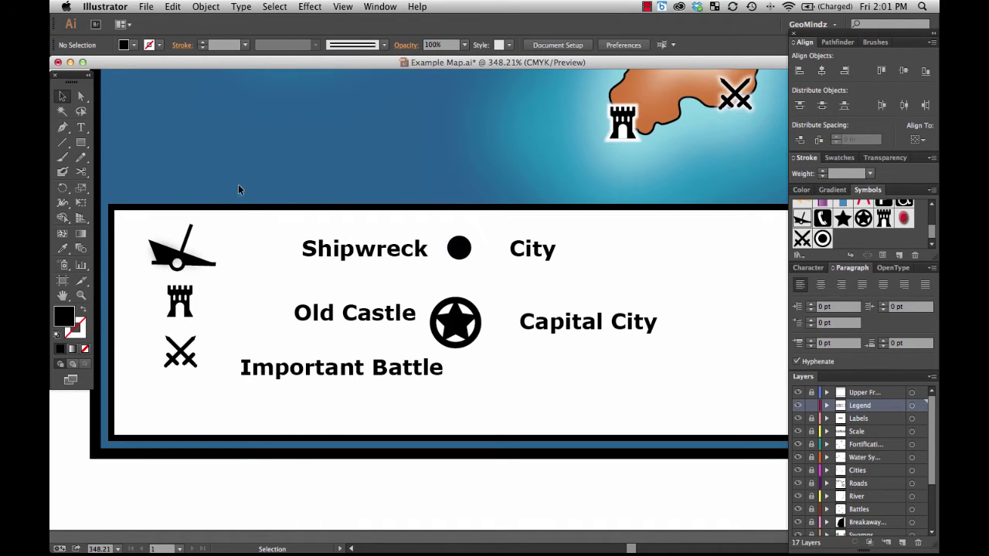
pyautogui.moveTo(248, 241)
pyautogui.mouseDown()
pyautogui.moveTo(240, 176)
pyautogui.moveTo(250, 243)
pyautogui.mouseUp()
pyautogui.moveTo(240, 216); pyautogui.dragTo(233, 192)
# - Move the "Shipwreck", "Old Castle" and "Important Battle" labels beside their symbols, and bring "City" and "Capital City" closer to theirs
pyautogui.moveTo(370, 255); pyautogui.dragTo(305, 255)
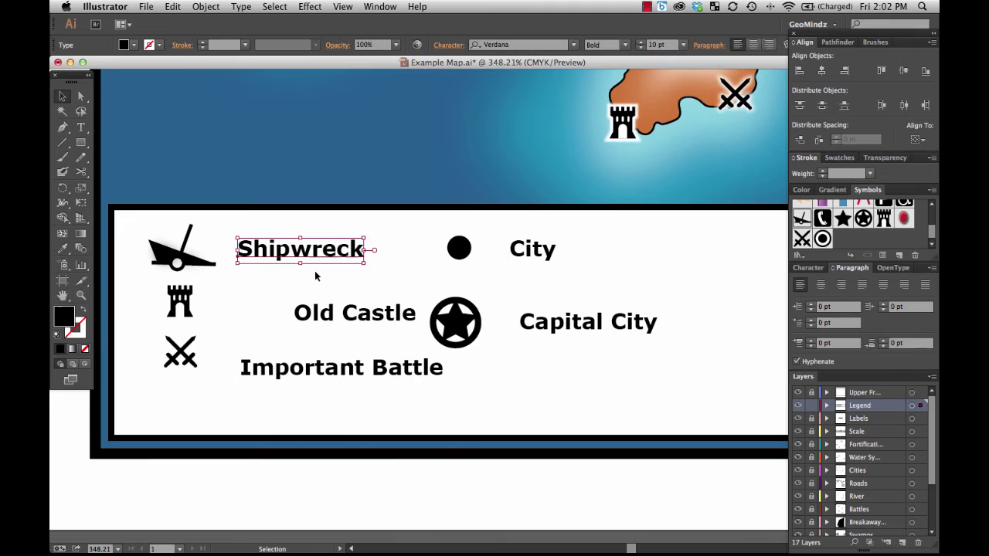
pyautogui.moveTo(346, 312); pyautogui.dragTo(290, 301)
pyautogui.moveTo(305, 362); pyautogui.dragTo(304, 347)
pyautogui.moveTo(541, 257); pyautogui.dragTo(531, 255)
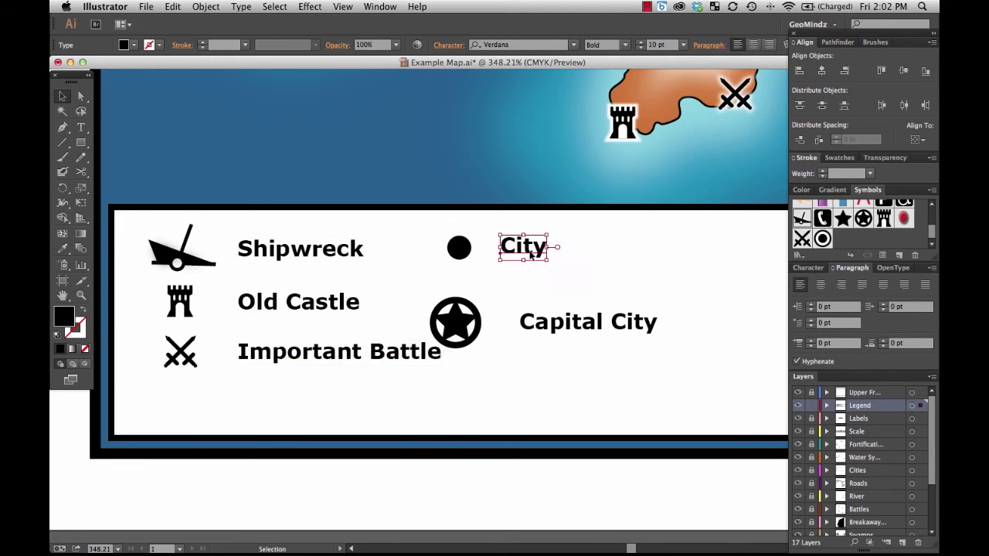
pyautogui.moveTo(574, 336); pyautogui.dragTo(563, 334)
pyautogui.click(577, 280)
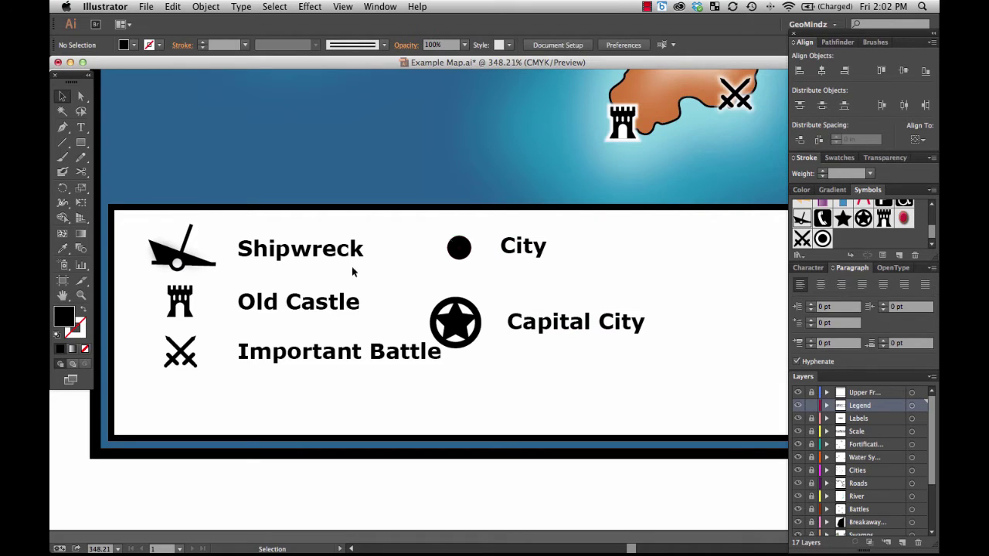
# - Align each of the five legend symbols with its text label along their vertical centers, one pair at a time
pyautogui.moveTo(144, 223); pyautogui.dragTo(277, 260)
pyautogui.click(903, 70)
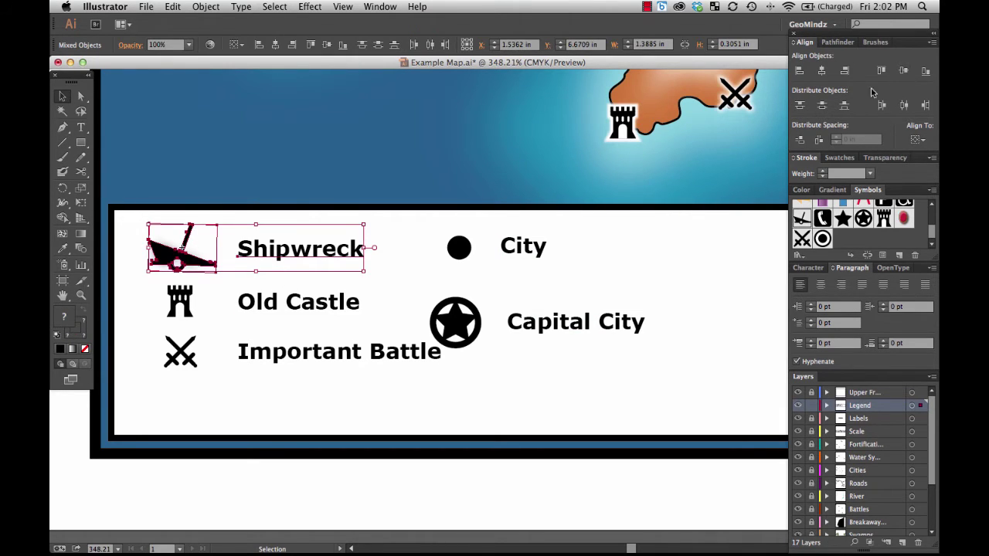
pyautogui.moveTo(139, 298); pyautogui.dragTo(360, 308)
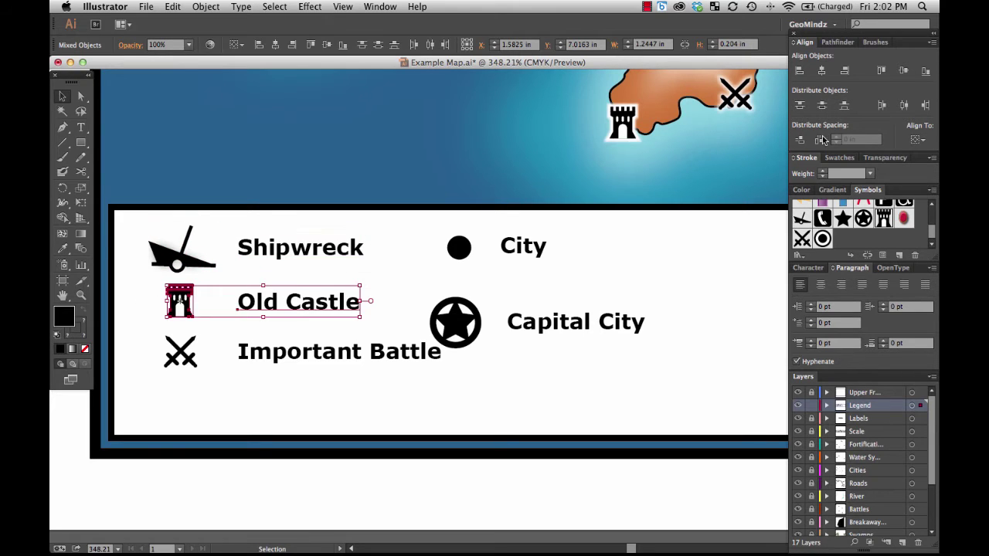
pyautogui.moveTo(151, 360); pyautogui.dragTo(447, 363)
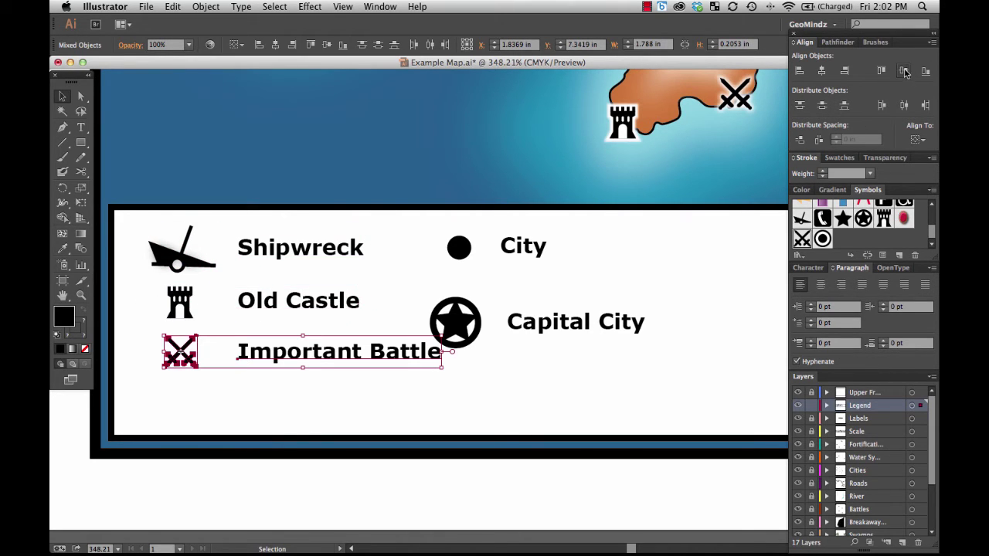
pyautogui.moveTo(597, 236); pyautogui.dragTo(464, 246)
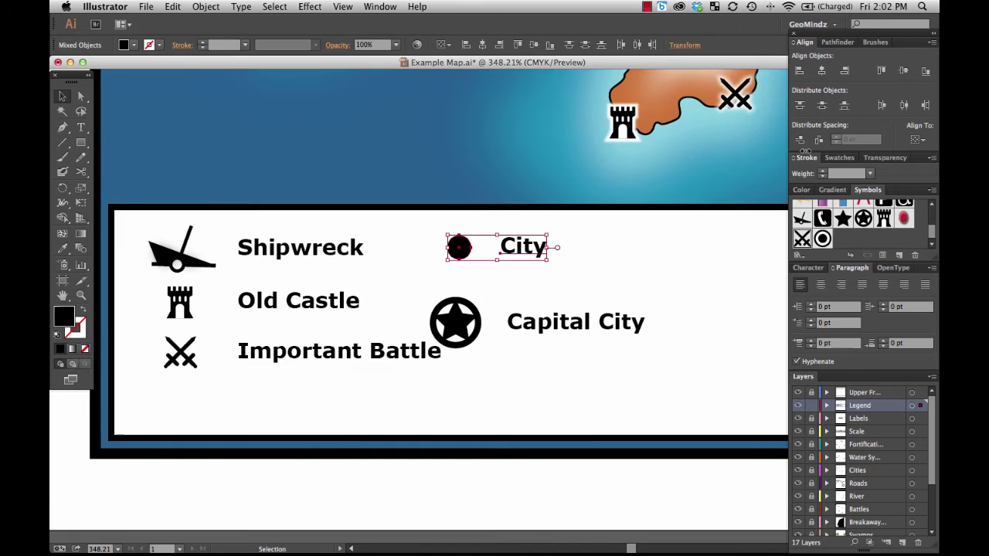
pyautogui.moveTo(684, 305); pyautogui.dragTo(471, 329)
pyautogui.click(904, 71)
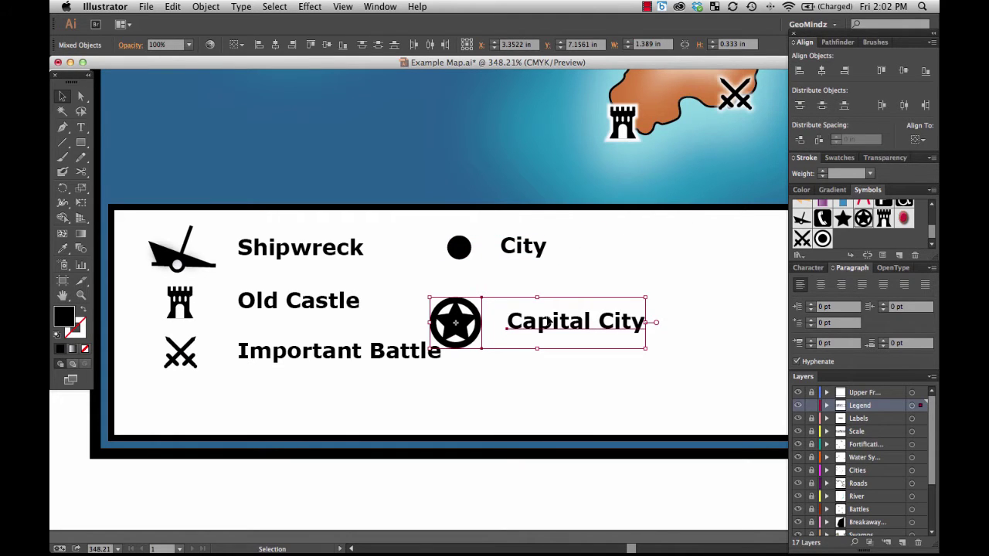
pyautogui.click(501, 386)
# - Move the black dot and "City" label beneath the crossed swords row, and the circled star and "Capital City" label level with "Shipwreck"
pyautogui.moveTo(584, 236); pyautogui.dragTo(173, 409)
pyautogui.click(378, 365)
pyautogui.moveTo(569, 280); pyautogui.dragTo(487, 340)
pyautogui.moveTo(463, 331); pyautogui.dragTo(506, 252)
pyautogui.moveTo(532, 327); pyautogui.dragTo(580, 255)
pyautogui.click(282, 423)
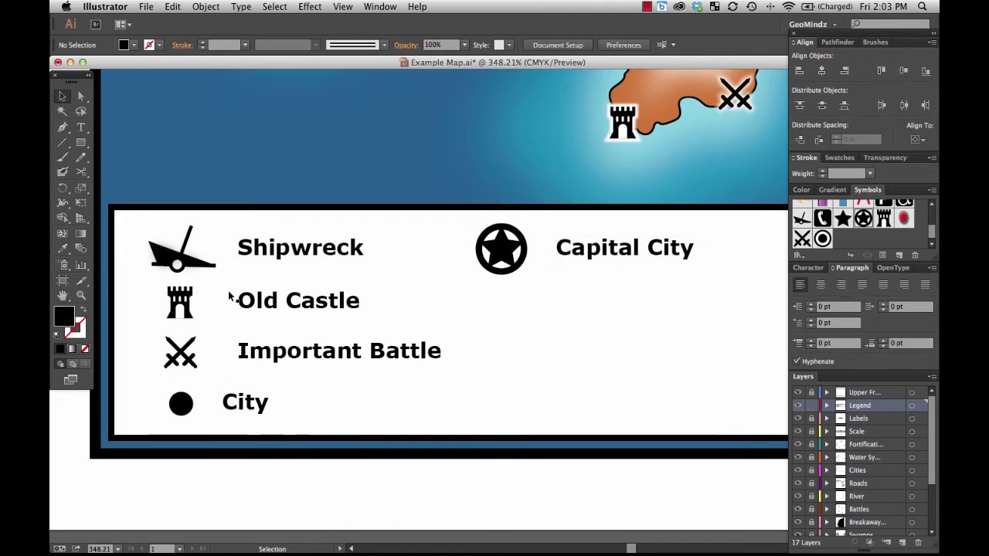
# - Align the left edges of the "Shipwreck", "Old Castle", "Important Battle" and "City" labels and nudge them slightly right, away from the symbols
pyautogui.click(240, 403)
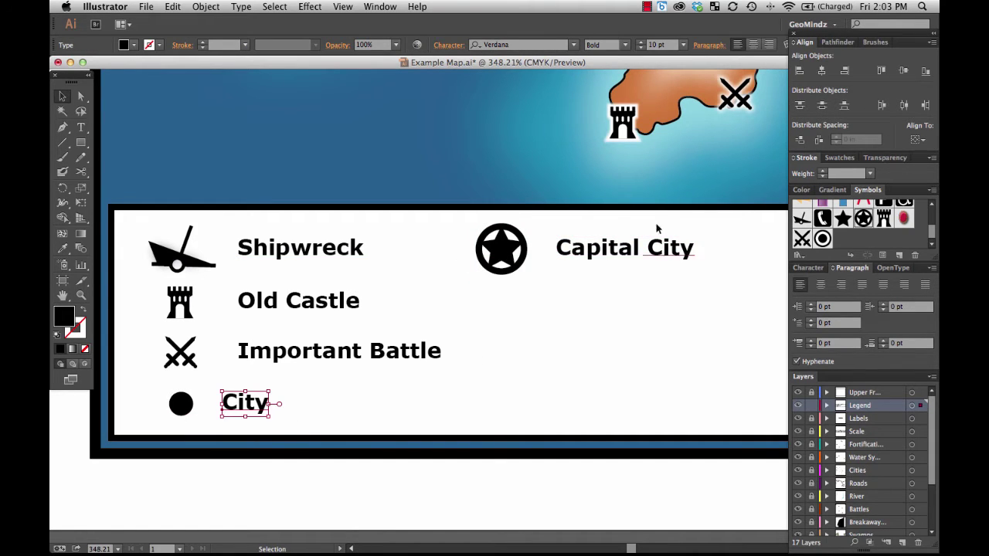
pyautogui.click(354, 401)
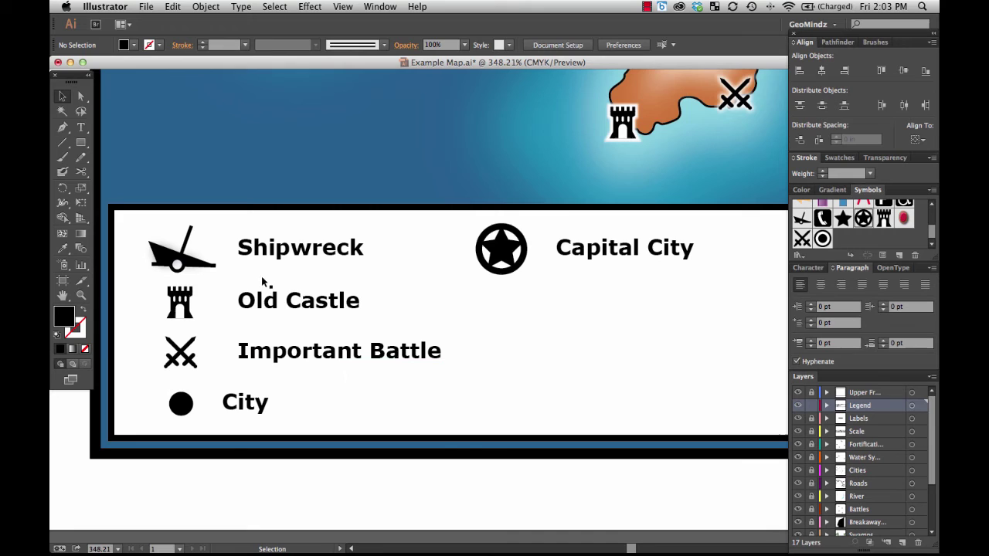
pyautogui.moveTo(402, 220); pyautogui.dragTo(244, 430)
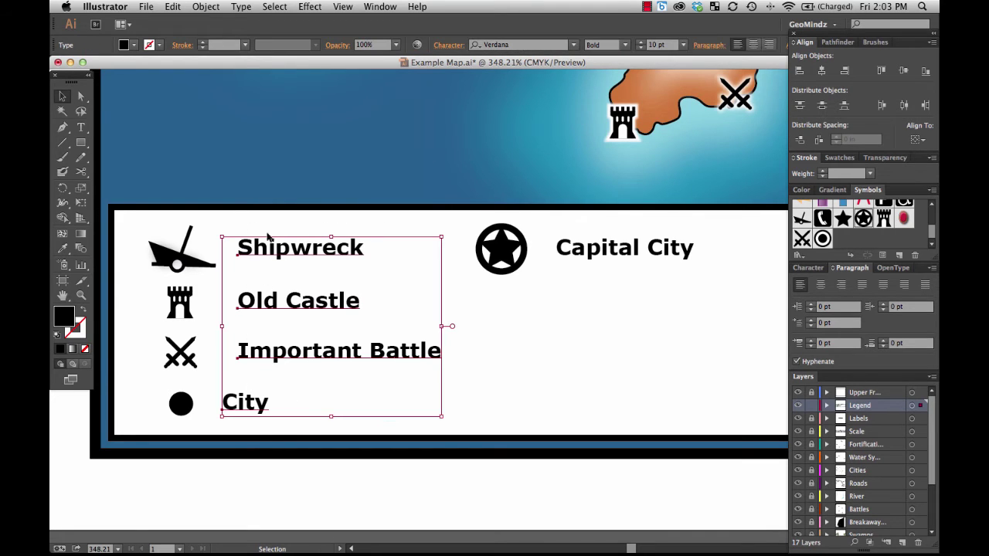
pyautogui.click(800, 71)
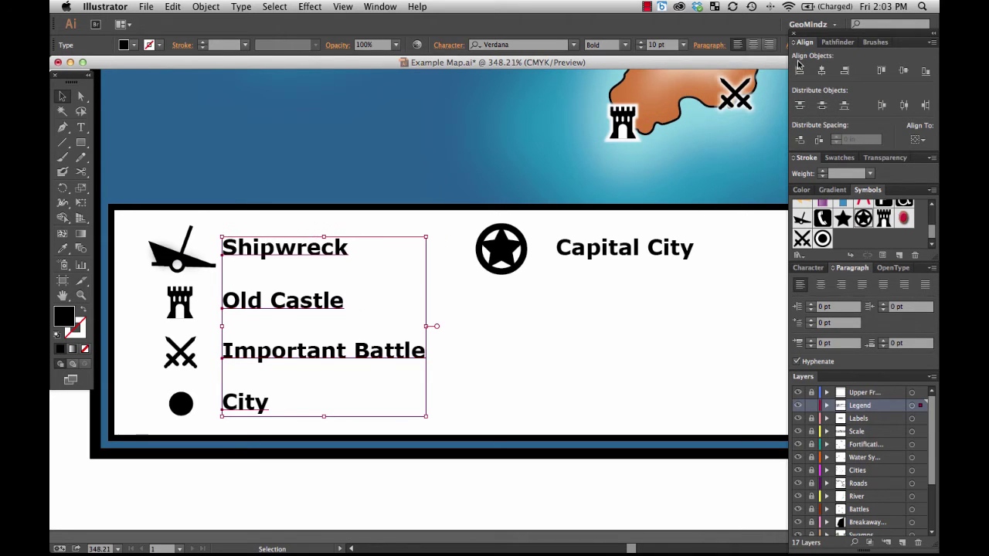
pyautogui.press('Right')
pyautogui.press('Right')
pyautogui.press('Right')
pyautogui.press('Right')
pyautogui.press('Right')
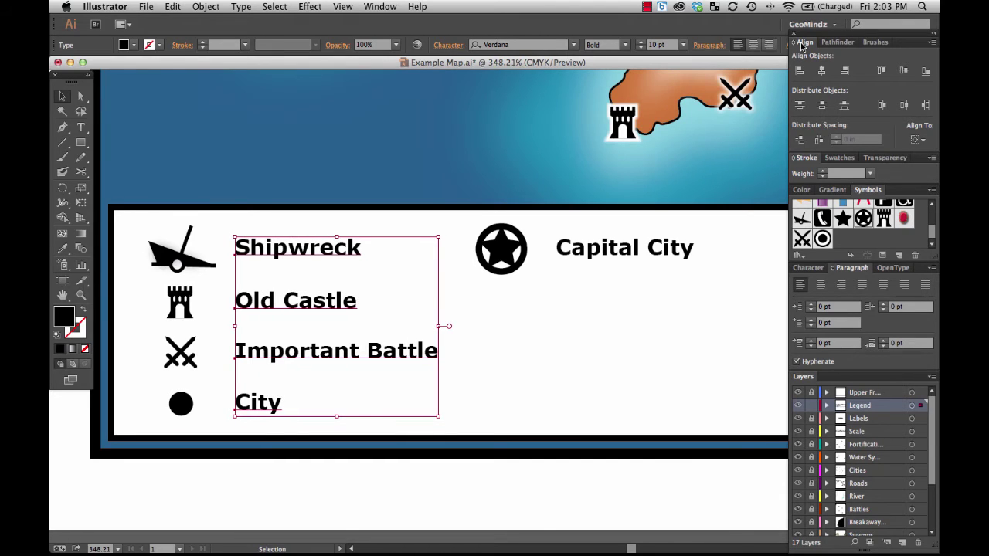
pyautogui.press('Right')
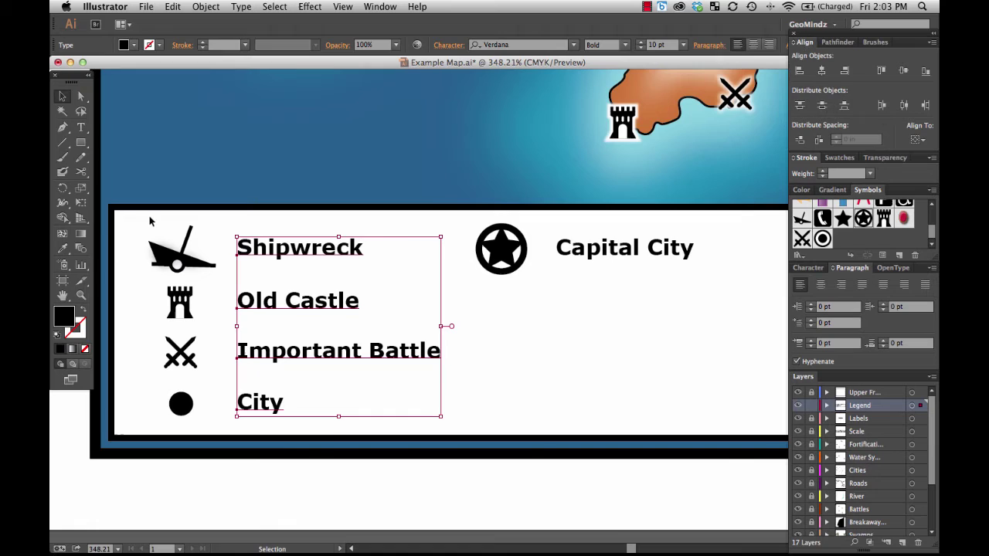
# - Align the ship, castle, crossed swords and black dot symbols on a common horizontal center
pyautogui.moveTo(149, 215); pyautogui.dragTo(205, 423)
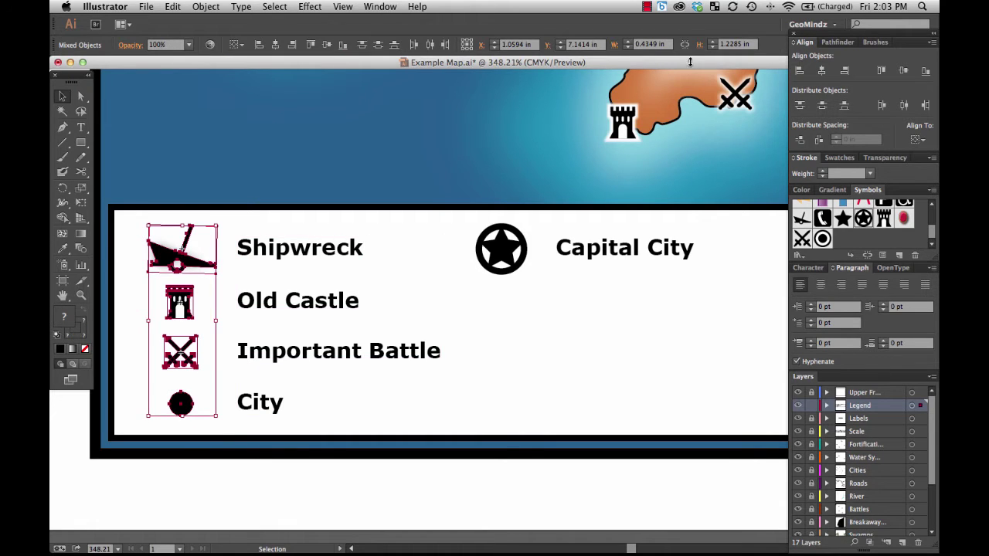
pyautogui.click(822, 71)
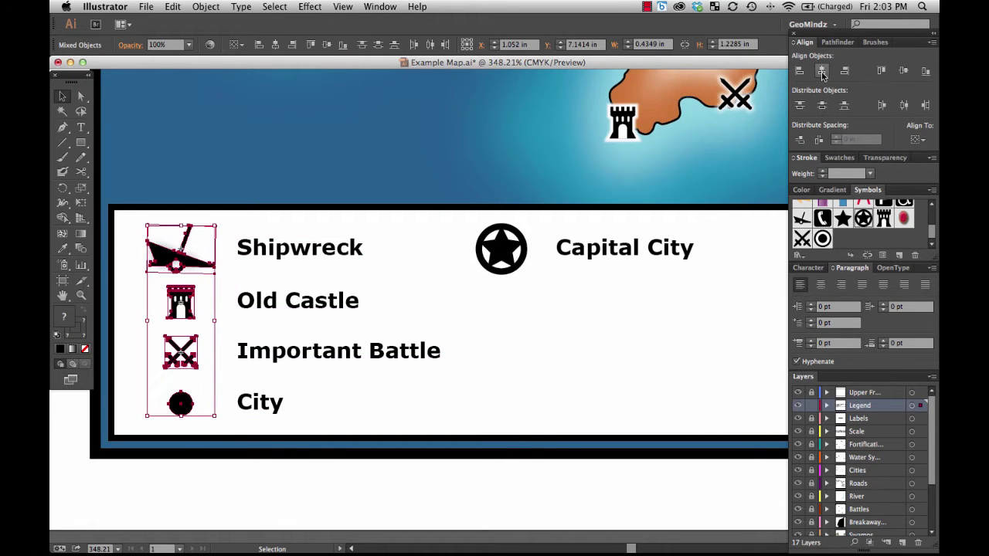
pyautogui.click(171, 233)
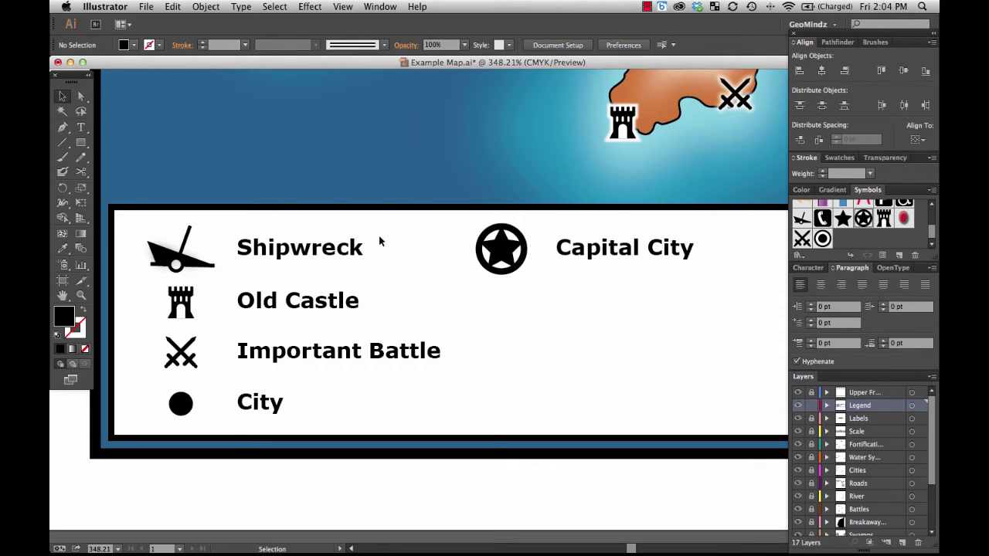
# - Group each symbol in the first column with its label, from "Shipwreck" to "City", and select the four pairs
pyautogui.moveTo(396, 239); pyautogui.dragTo(143, 270)
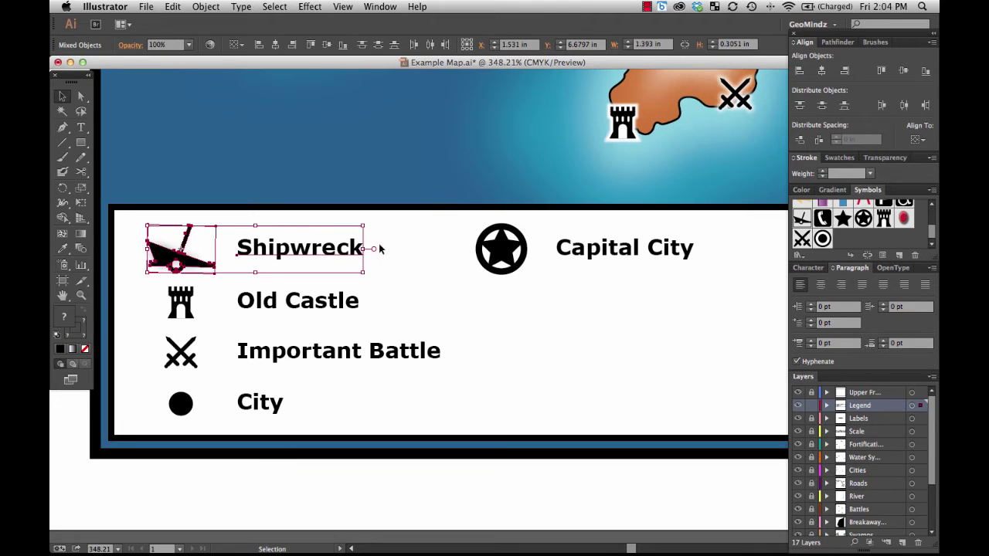
pyautogui.press('super+g')
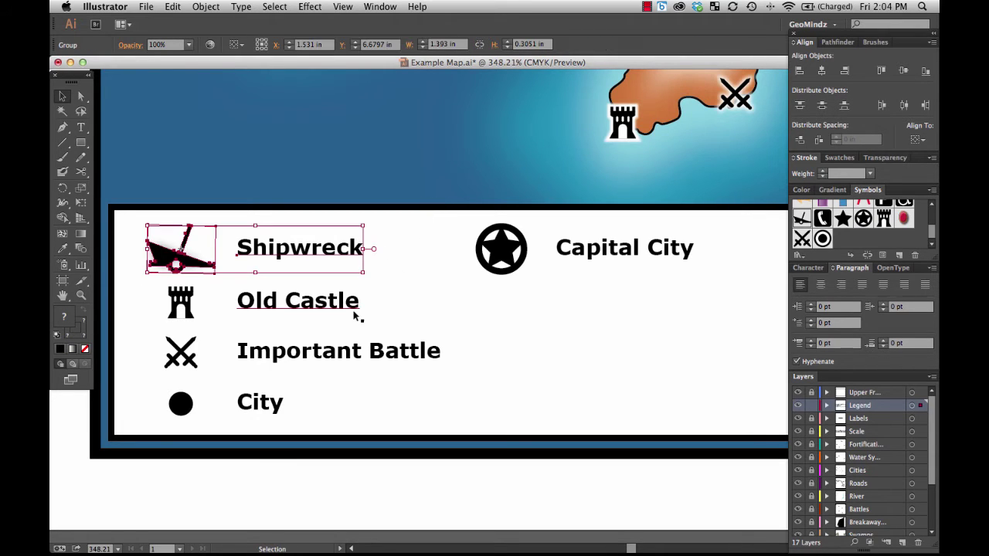
pyautogui.moveTo(393, 297); pyautogui.dragTo(379, 358)
pyautogui.press('super+g')
pyautogui.press('super+g')
pyautogui.moveTo(144, 391); pyautogui.dragTo(242, 236)
pyautogui.press('super+g')
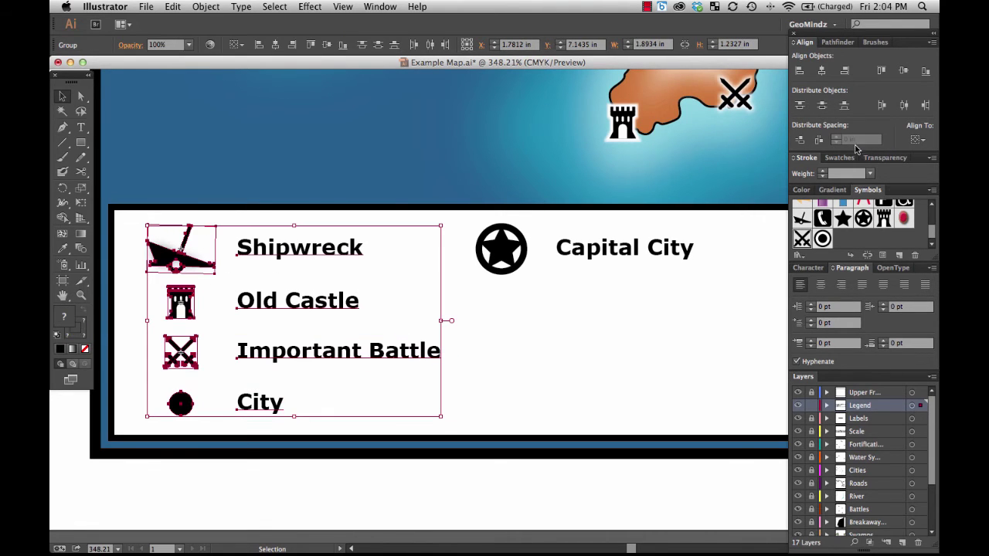
# - Distribute the four grouped symbol and label rows evenly by their vertical centers, and deselect them
pyautogui.click(822, 108)
pyautogui.click(524, 335)
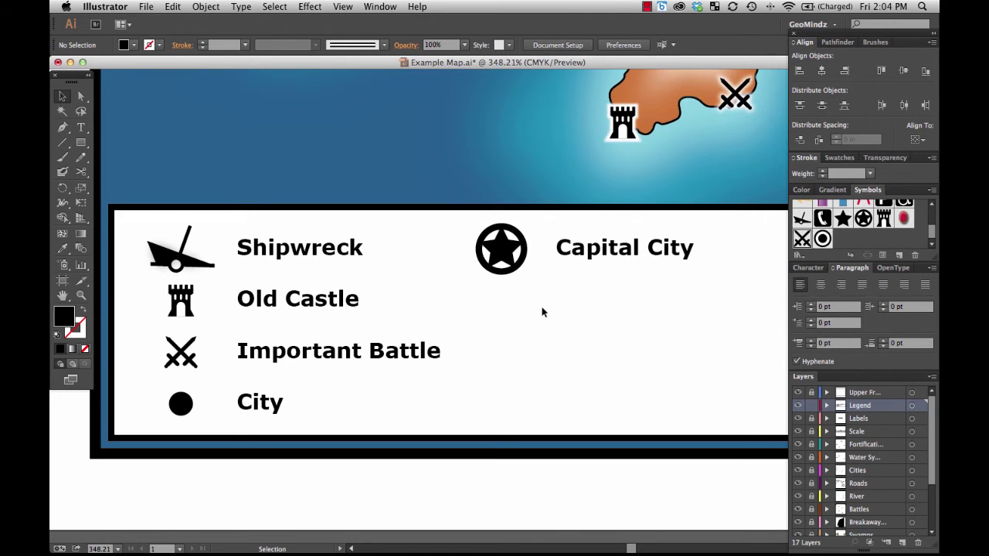
# - Look over the map's islands, coast, roads and symbols for features the legend still lacks, and return to the legend box
pyautogui.moveTo(646, 322); pyautogui.dragTo(552, 368)
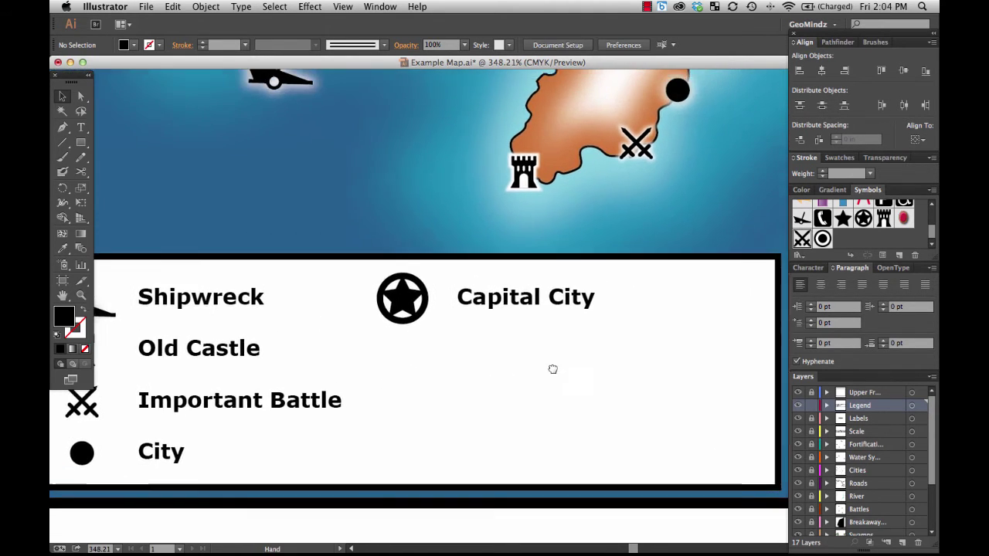
pyautogui.moveTo(583, 326); pyautogui.dragTo(523, 437)
pyautogui.moveTo(553, 334); pyautogui.dragTo(479, 441)
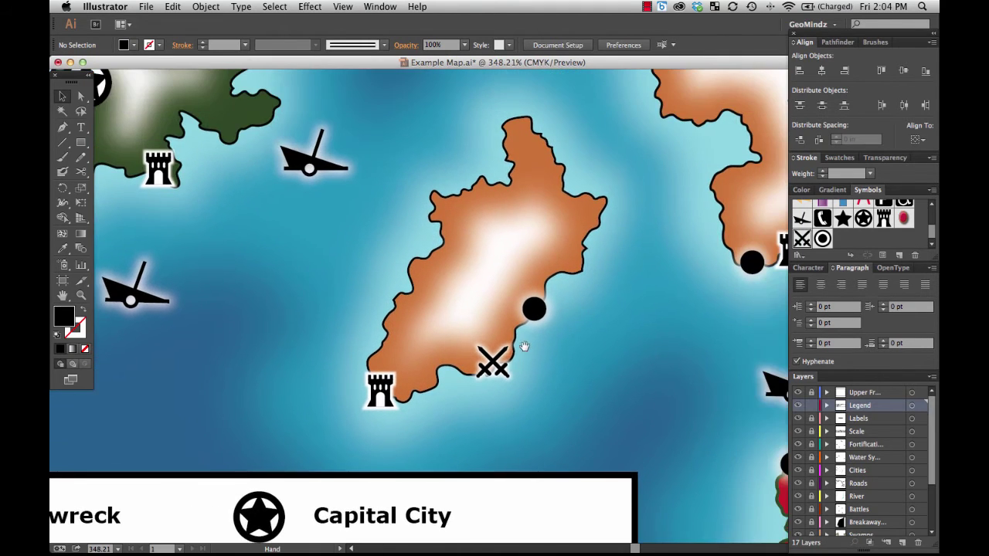
pyautogui.moveTo(525, 347); pyautogui.dragTo(462, 455)
pyautogui.moveTo(497, 378); pyautogui.dragTo(438, 473)
pyautogui.moveTo(480, 353); pyautogui.dragTo(421, 440)
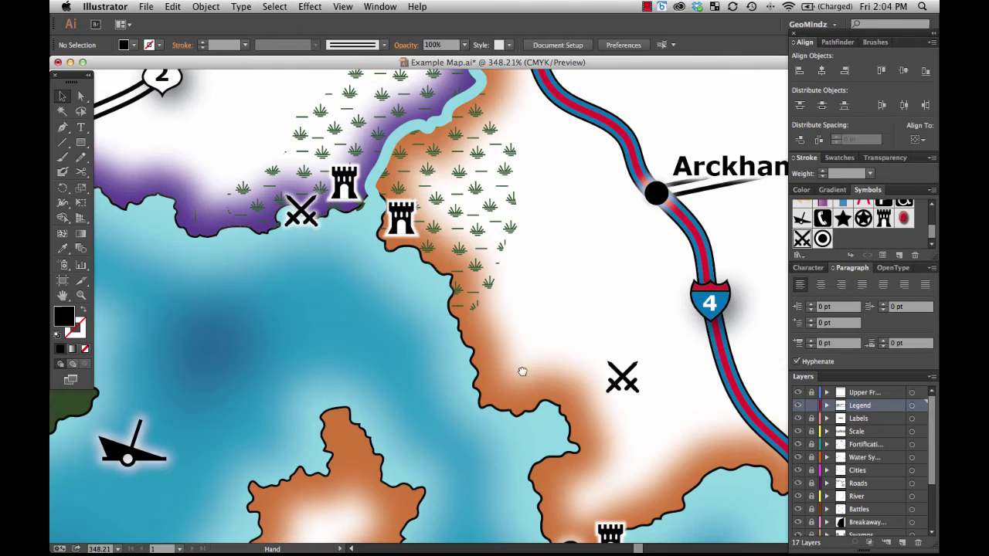
pyautogui.hscroll(6, 522, 371)
pyautogui.scroll(-3, 523, 372)
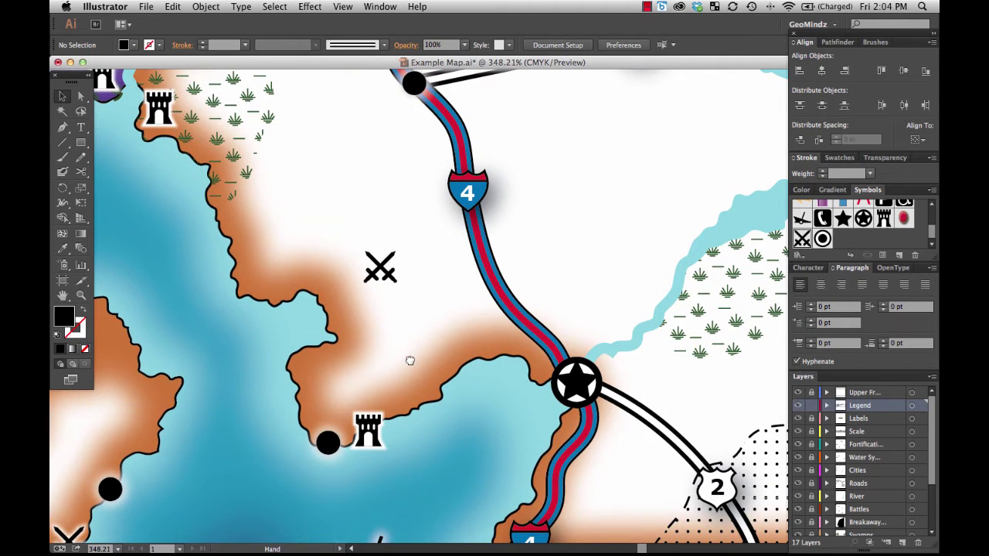
pyautogui.scroll(-3, 552, 377)
pyautogui.hscroll(1, 552, 377)
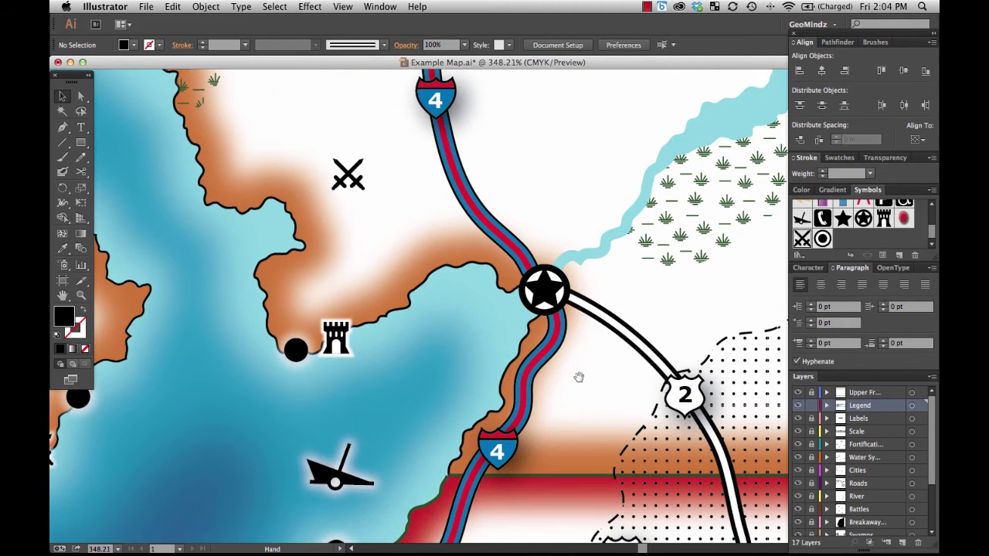
pyautogui.scroll(-5, 454, 350)
pyautogui.hscroll(-8, 455, 351)
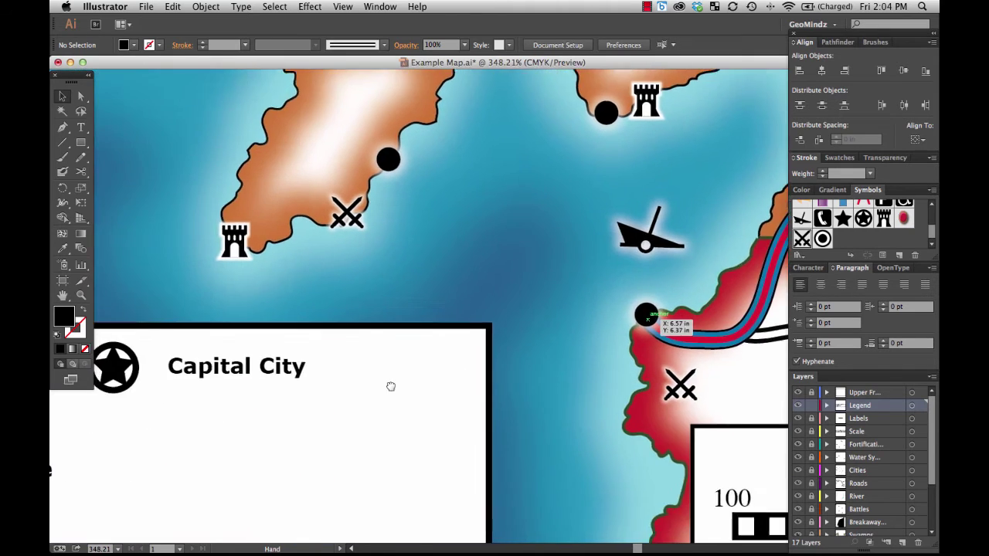
pyautogui.hscroll(-4, 441, 374)
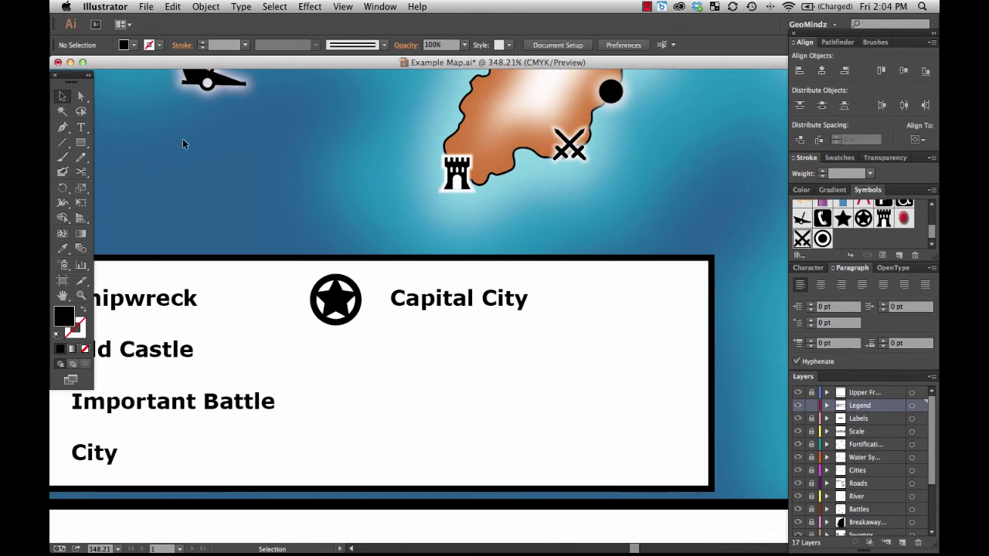
# - Draw a horizontal line about 0.69 in long beneath the circled star and apply the double black line brush to it
pyautogui.click(58, 143)
pyautogui.moveTo(332, 364); pyautogui.dragTo(443, 376)
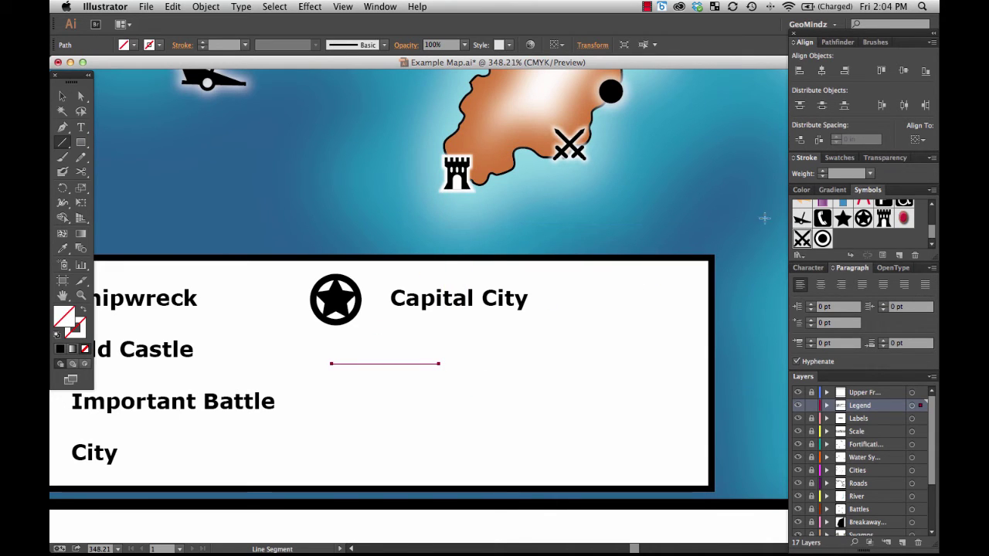
pyautogui.click(872, 42)
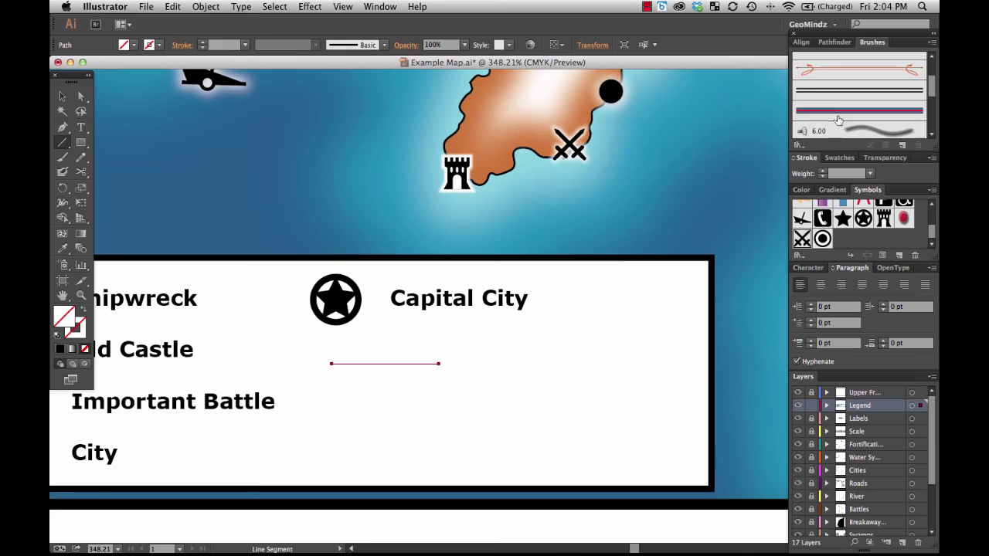
pyautogui.click(846, 94)
pyautogui.click(62, 95)
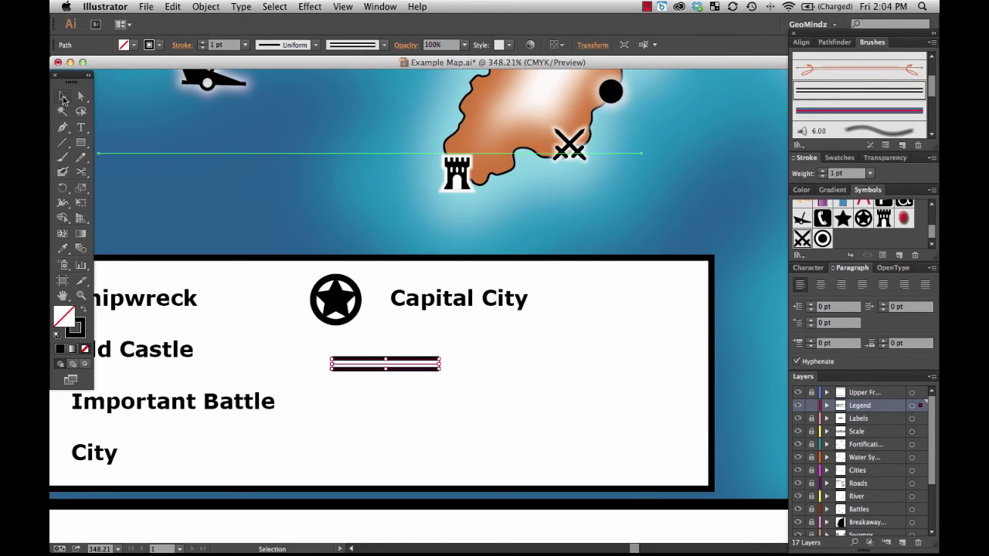
# - Duplicate the double black line, place the copy beneath it and apply the red and blue highway brush to the copy
pyautogui.click(409, 365)
pyautogui.click(406, 369)
pyautogui.press('super+c')
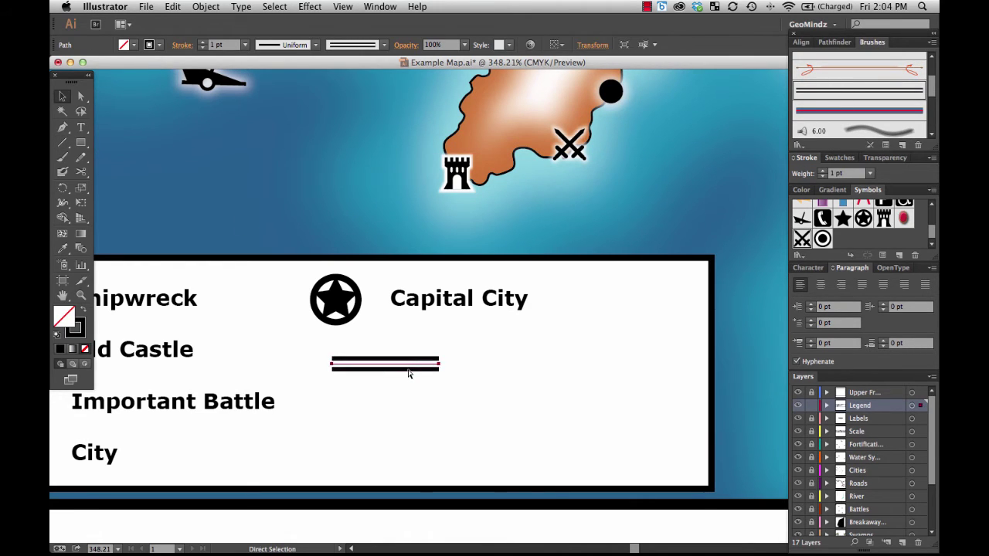
pyautogui.press('super+v')
pyautogui.moveTo(466, 315)
pyautogui.mouseDown()
pyautogui.moveTo(419, 392)
pyautogui.moveTo(371, 411)
pyautogui.mouseUp()
pyautogui.click(848, 111)
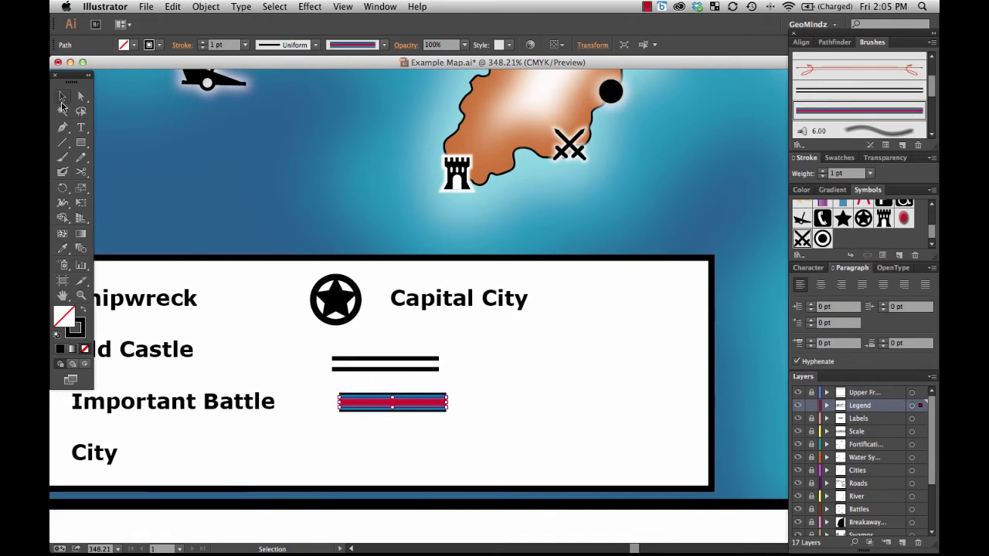
pyautogui.click(444, 325)
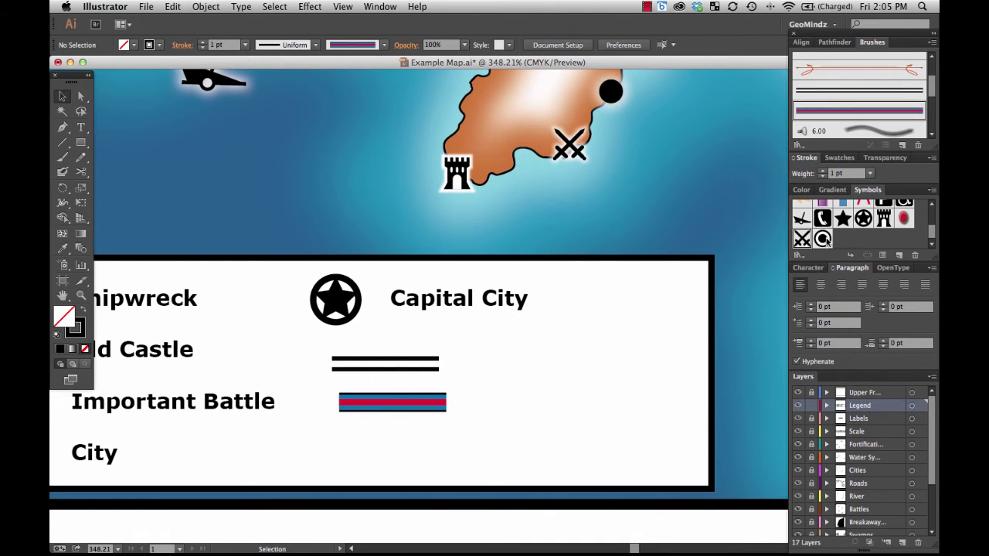
# - Place an Interstate Highway symbol over the middle of the red and blue line
pyautogui.moveTo(931, 236); pyautogui.dragTo(931, 220)
pyautogui.moveTo(844, 217); pyautogui.dragTo(527, 343)
pyautogui.moveTo(528, 345); pyautogui.dragTo(400, 405)
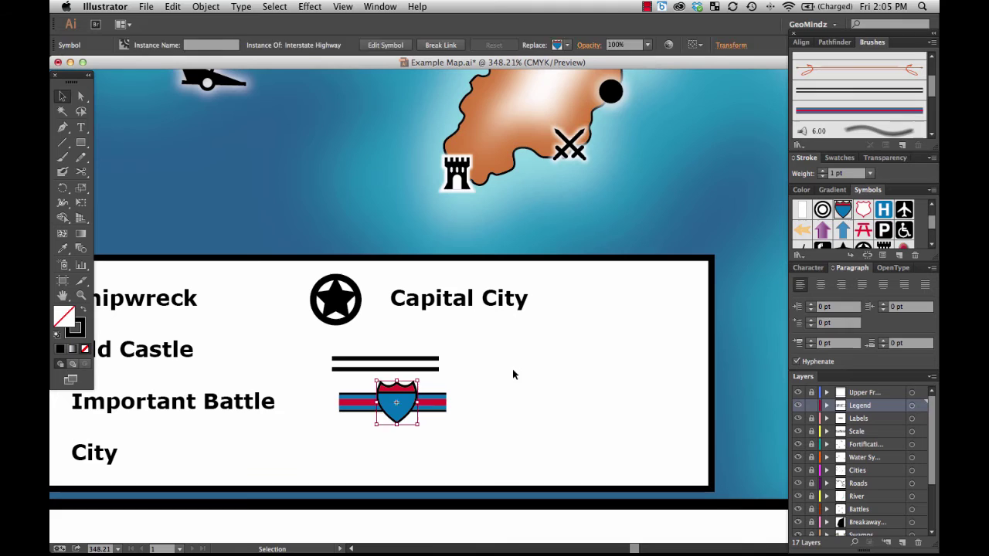
pyautogui.click(512, 375)
# - Place a US Highway symbol in the middle of the double black line, and move the interstate shield with its line further down
pyautogui.scroll(-1, 825, 235)
pyautogui.moveTo(863, 205); pyautogui.dragTo(397, 347)
pyautogui.moveTo(472, 442); pyautogui.dragTo(360, 407)
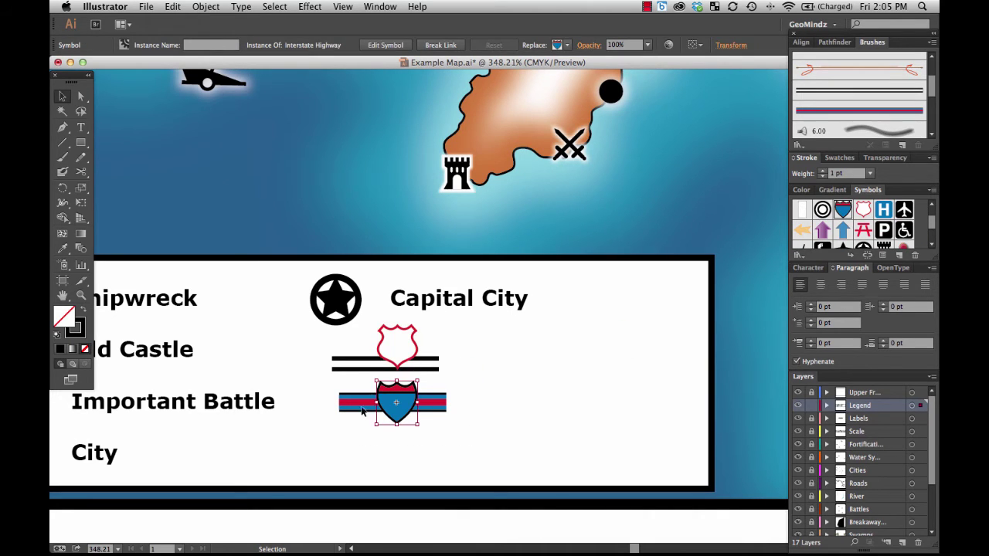
pyautogui.moveTo(474, 428); pyautogui.dragTo(336, 424)
pyautogui.moveTo(399, 344); pyautogui.dragTo(391, 370)
pyautogui.click(444, 383)
pyautogui.click(424, 388)
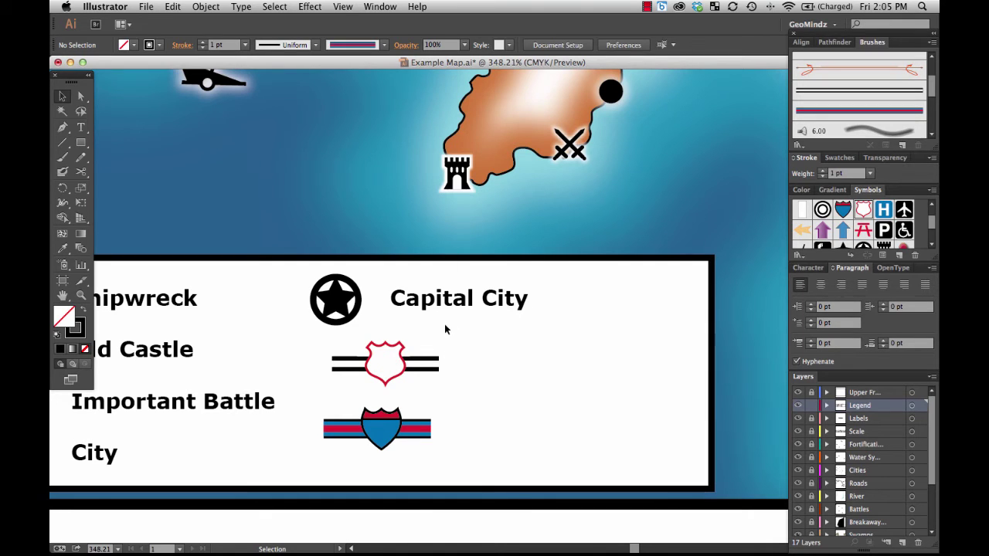
# - Break the US Highway shield's link to its symbol and recolor it with a white fill and black outline
pyautogui.click(386, 369)
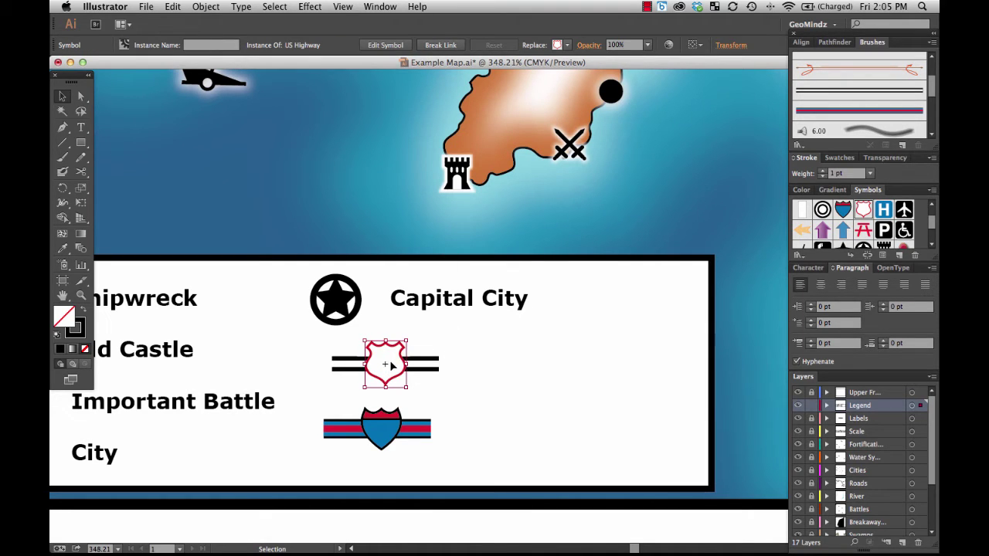
pyautogui.rightClick(387, 364)
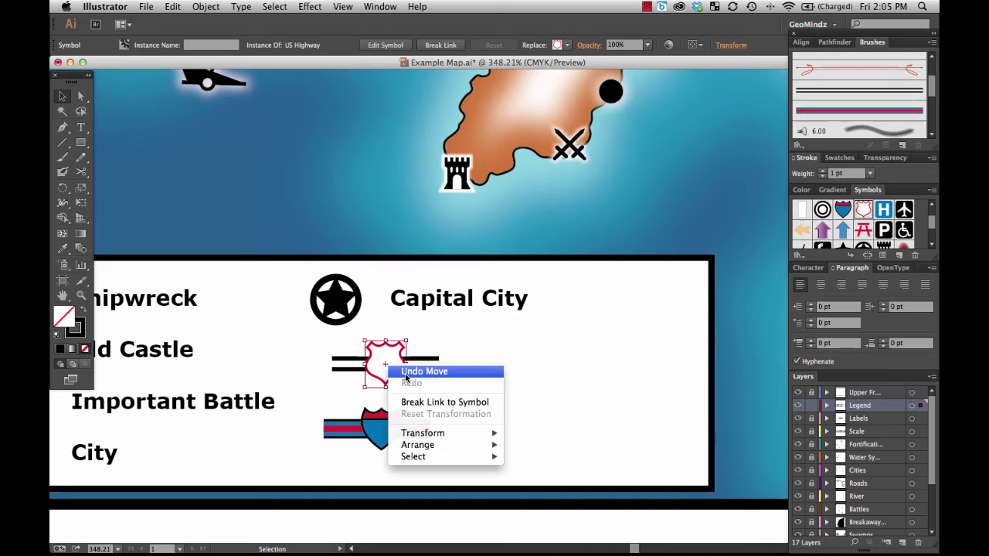
pyautogui.click(425, 403)
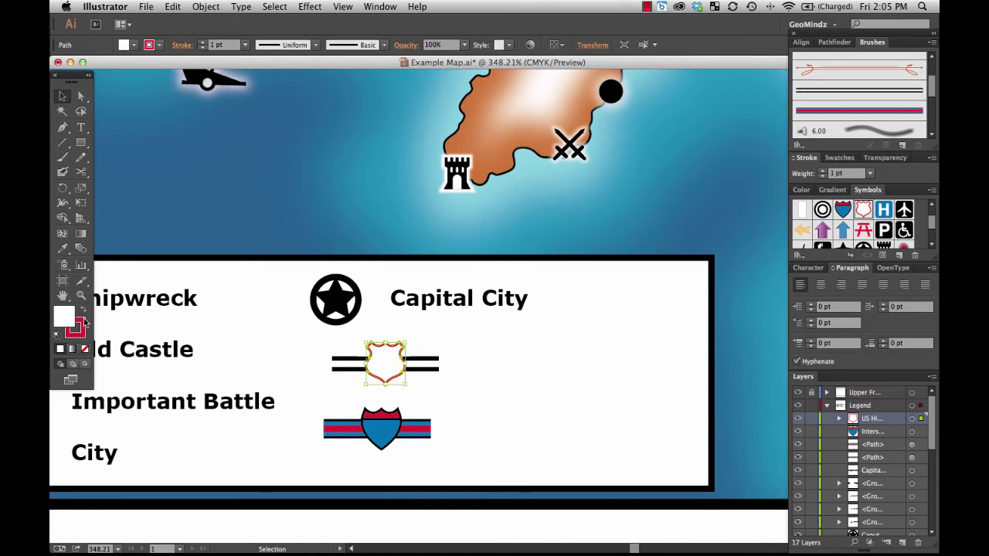
pyautogui.click(57, 336)
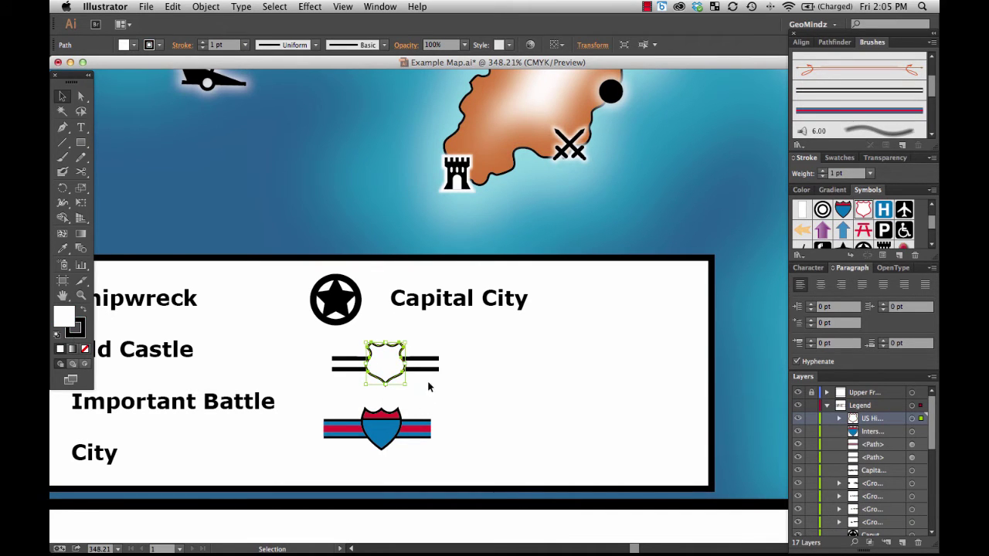
pyautogui.click(517, 397)
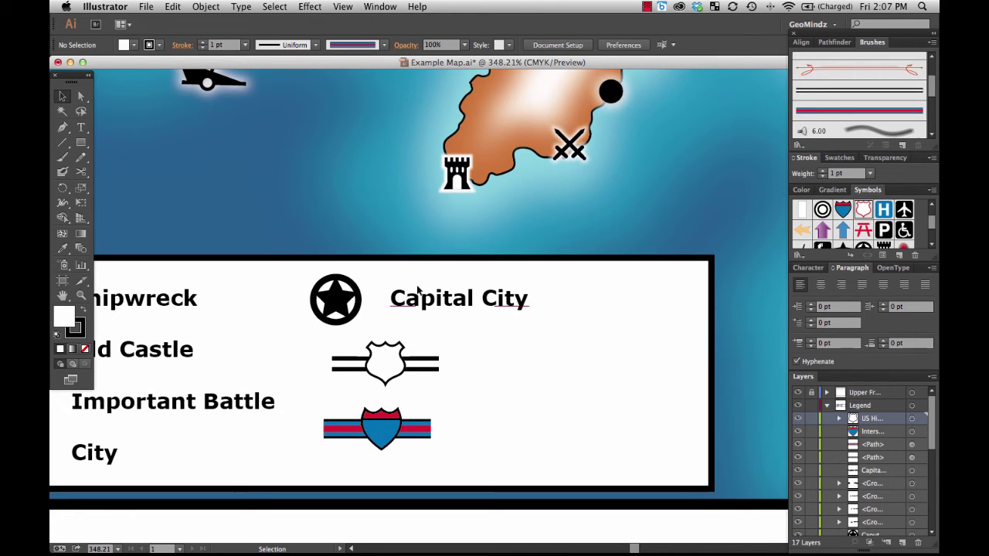
# - Try to group the white shield with the double black line, and undo the grouping
pyautogui.moveTo(458, 337); pyautogui.dragTo(328, 387)
pyautogui.rightClick(387, 376)
pyautogui.click(424, 433)
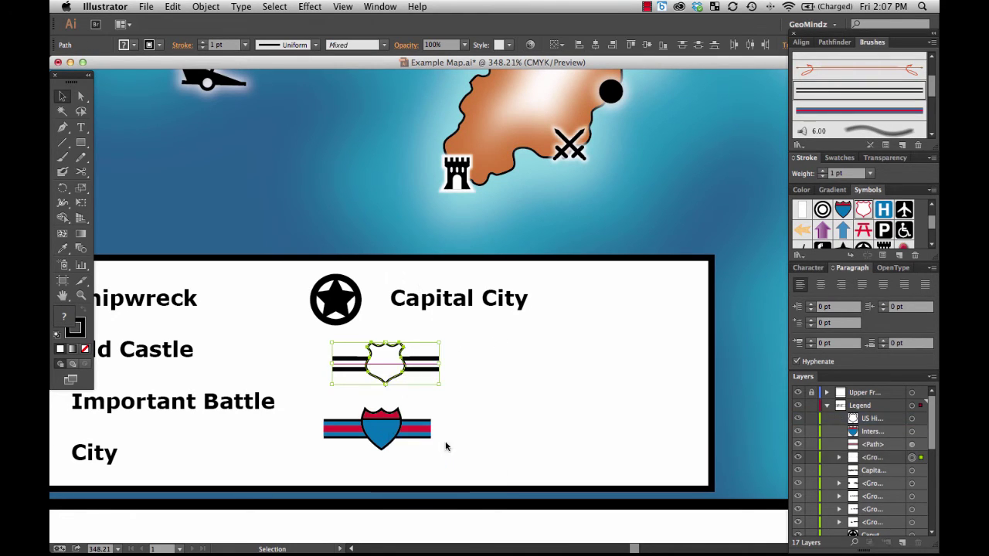
pyautogui.moveTo(445, 444); pyautogui.dragTo(357, 432)
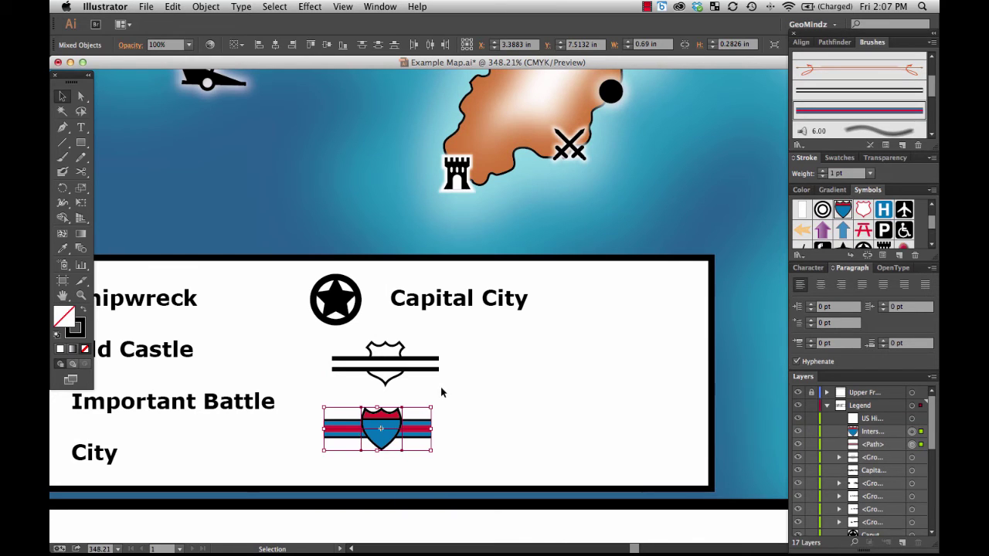
pyautogui.press('super+z')
# - Group the white shield with the double black line, and ungroup them to release the shield as a separate path
pyautogui.moveTo(453, 381); pyautogui.dragTo(386, 358)
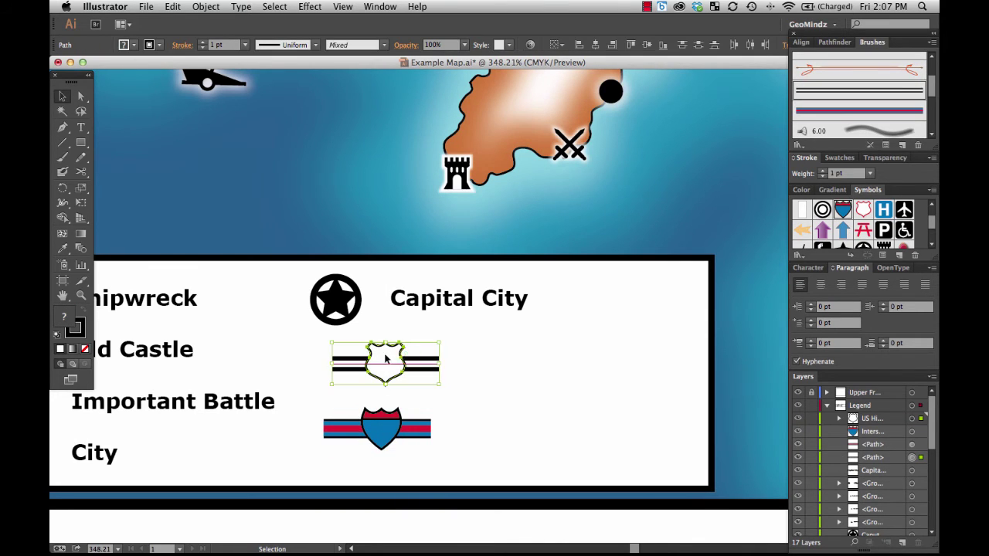
pyautogui.click(799, 42)
pyautogui.rightClick(380, 368)
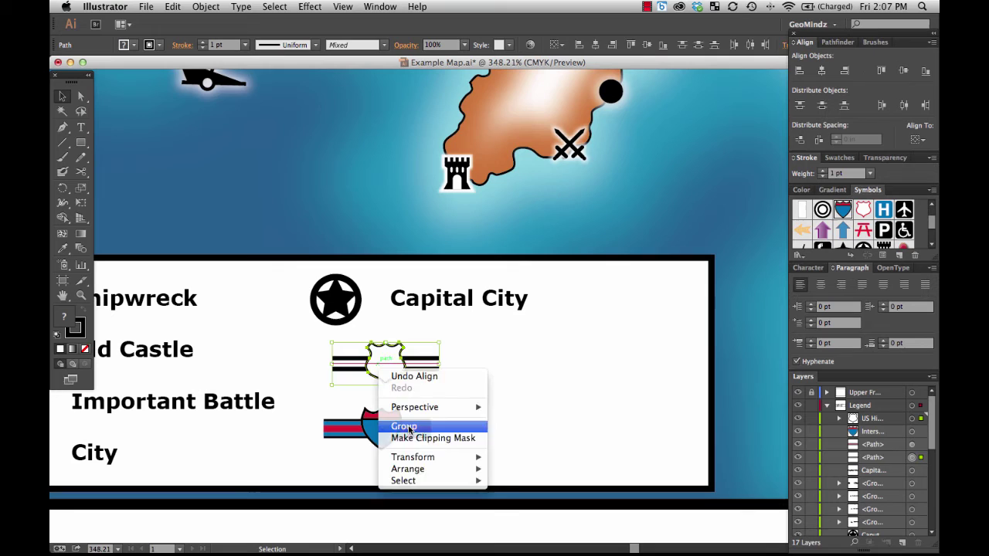
pyautogui.click(414, 424)
pyautogui.rightClick(387, 356)
pyautogui.click(423, 426)
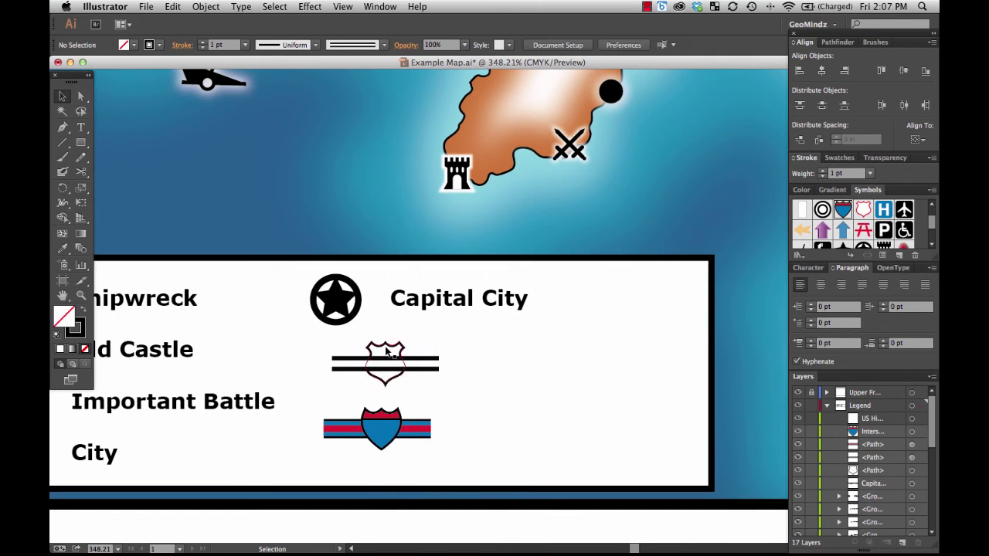
# - Bring the white shield to the front and group it with the double black line
pyautogui.rightClick(388, 355)
pyautogui.moveTo(432, 517)
pyautogui.click(531, 487)
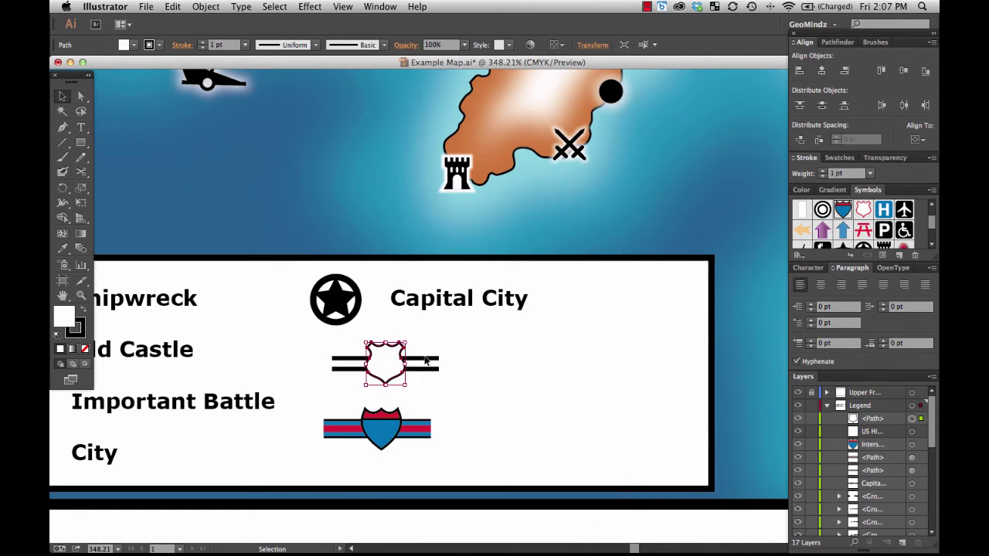
pyautogui.keyDown('shift'); pyautogui.click(429, 363); pyautogui.keyUp('shift')
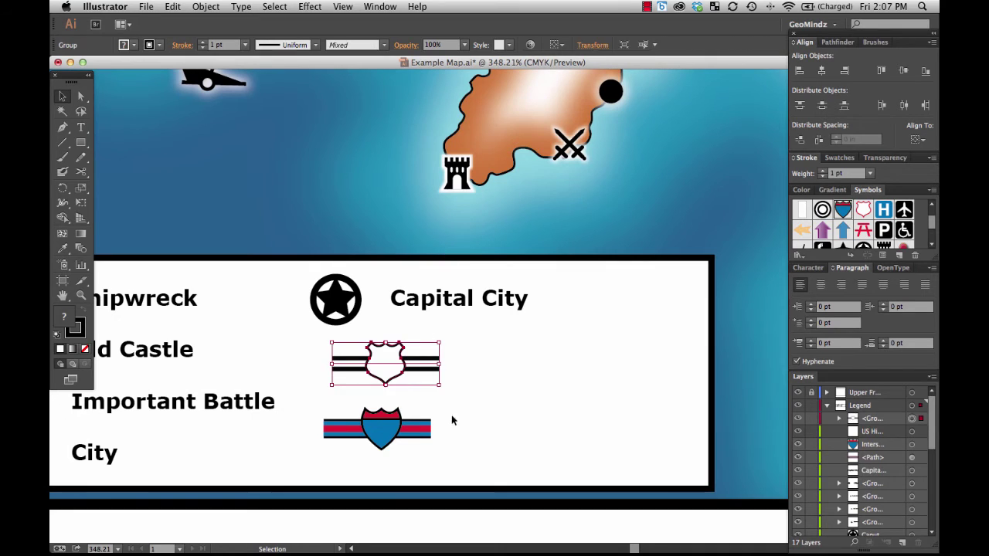
# - Center the interstate shield on its red and blue line and group them, aligned directly beneath the white shield group
pyautogui.click(427, 427)
pyautogui.rightClick(399, 427)
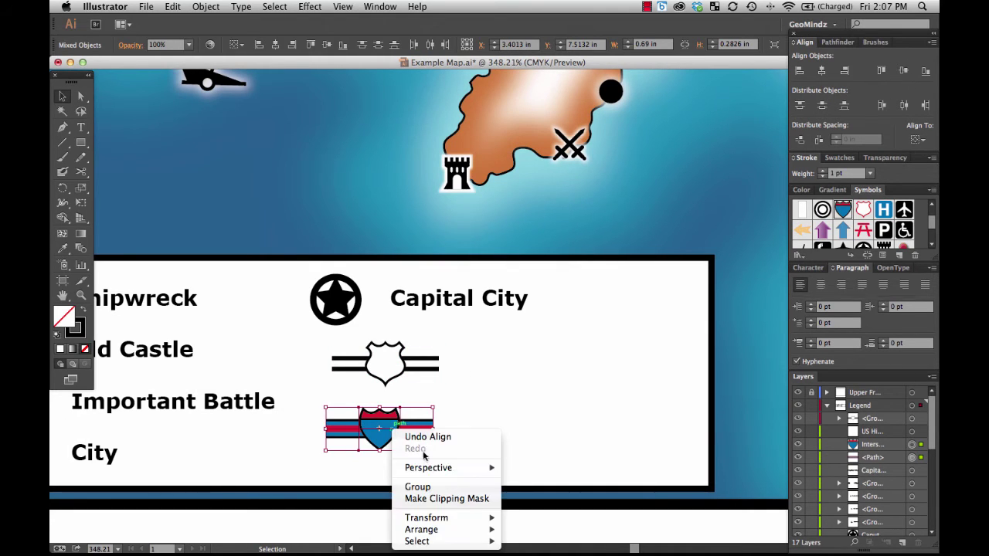
pyautogui.click(421, 483)
pyautogui.click(466, 448)
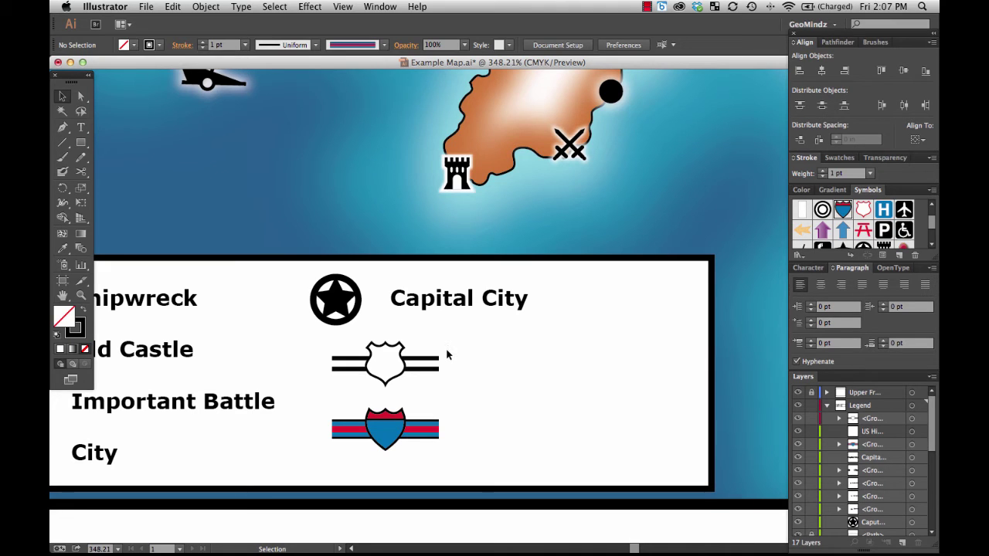
# - Duplicate the "Capital City" label beside the white shield and change the copy's text to "Secondary Highway"
pyautogui.click(459, 303)
pyautogui.moveTo(459, 303); pyautogui.dragTo(530, 366)
pyautogui.doubleClick(525, 363)
pyautogui.press('super+a')
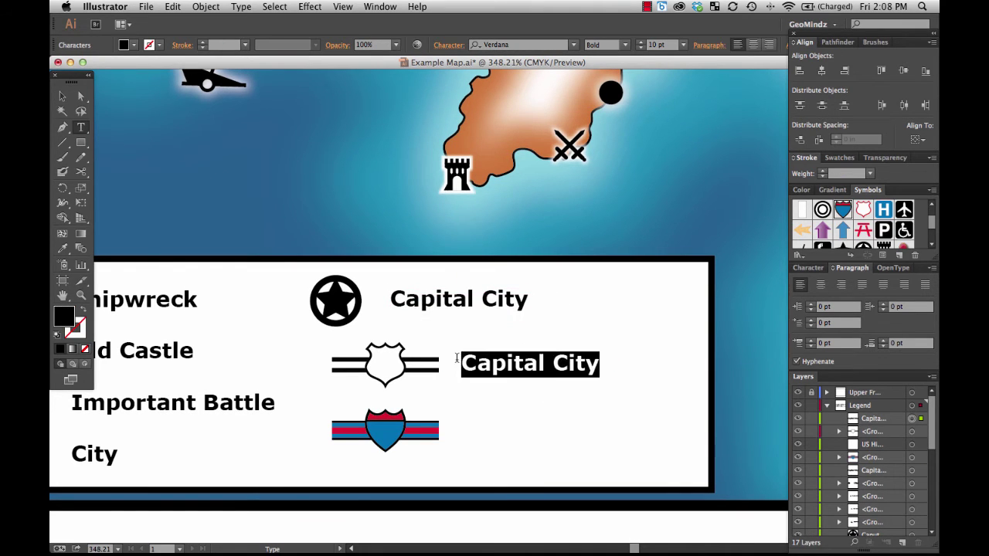
pyautogui.write('Secondary Highway')
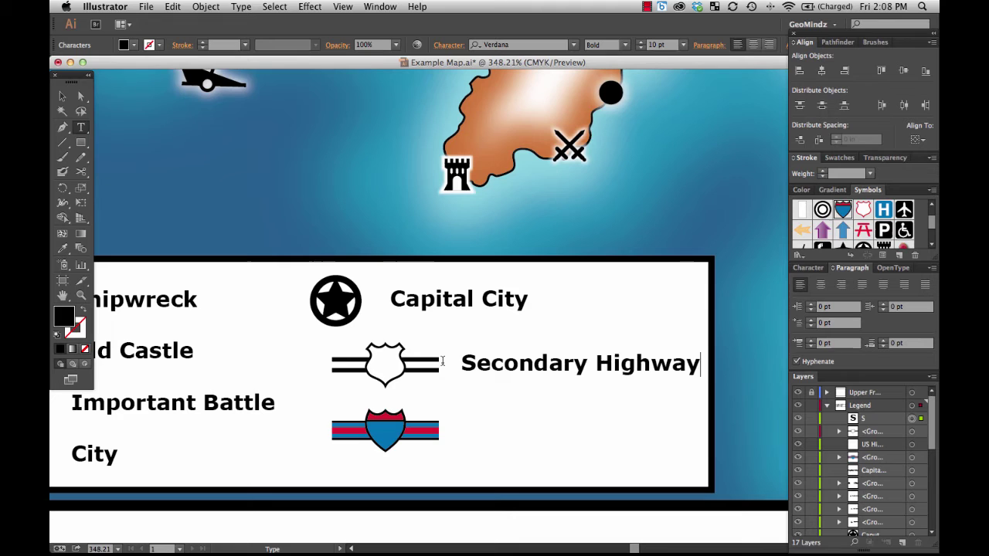
pyautogui.press('Escape')
# - Duplicate the "Secondary Highway" label beside the interstate shield and replace the word "Secondary" with "Primary" in the copy
pyautogui.moveTo(511, 363); pyautogui.dragTo(514, 429)
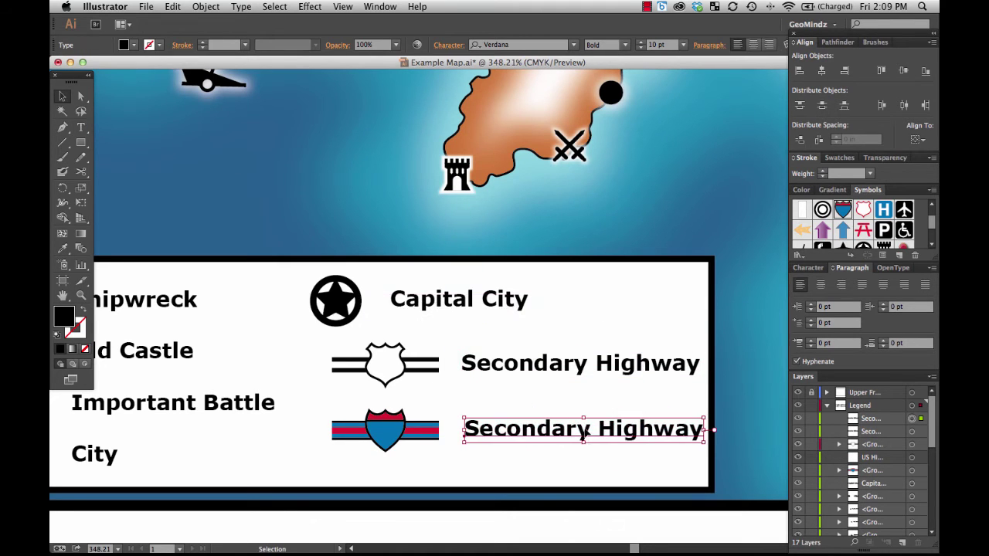
pyautogui.doubleClick(591, 429)
pyautogui.doubleClick(572, 429)
pyautogui.write('Primary')
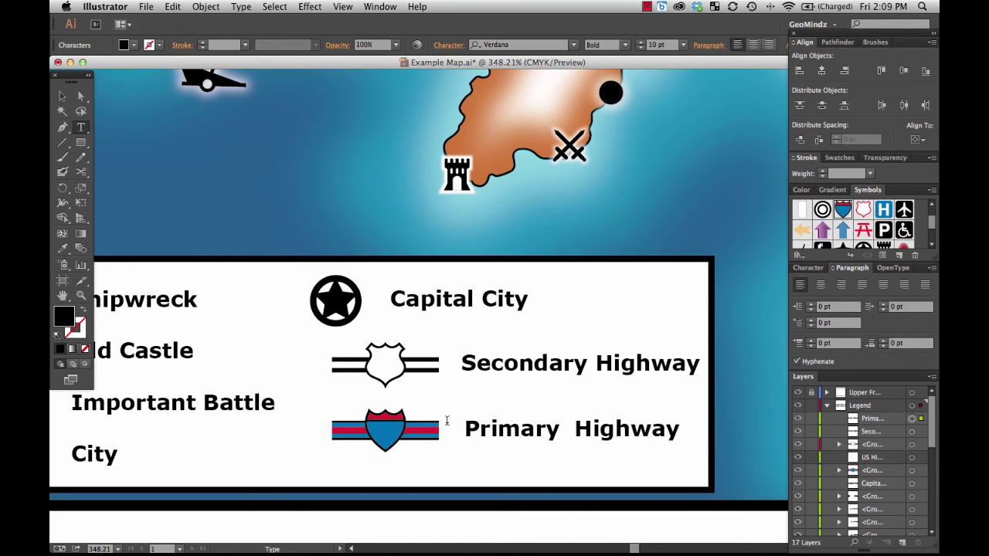
# - Vertically center each highway label with its shield sample, and left-align the "Secondary Highway" and "Primary Highway" labels with each other
pyautogui.click(62, 96)
pyautogui.click(359, 401)
pyautogui.press('space')
pyautogui.moveTo(355, 402); pyautogui.dragTo(388, 355)
pyautogui.moveTo(359, 338); pyautogui.dragTo(585, 315)
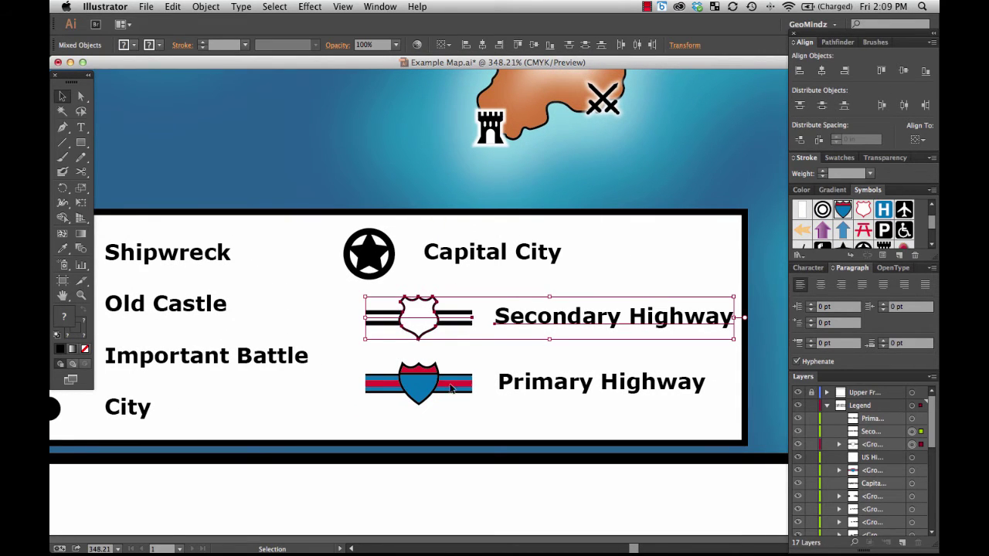
pyautogui.click(425, 398)
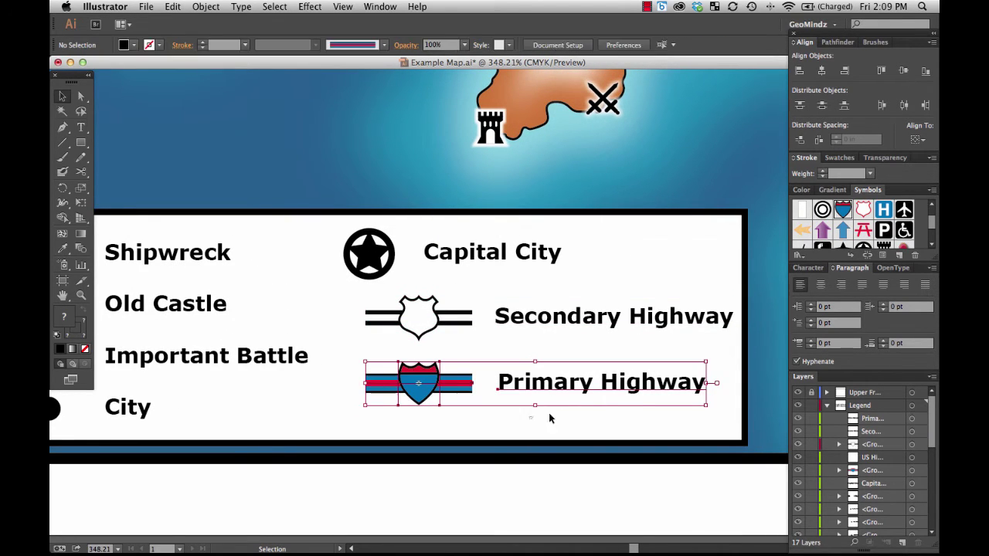
pyautogui.moveTo(549, 415); pyautogui.dragTo(554, 291)
pyautogui.click(799, 71)
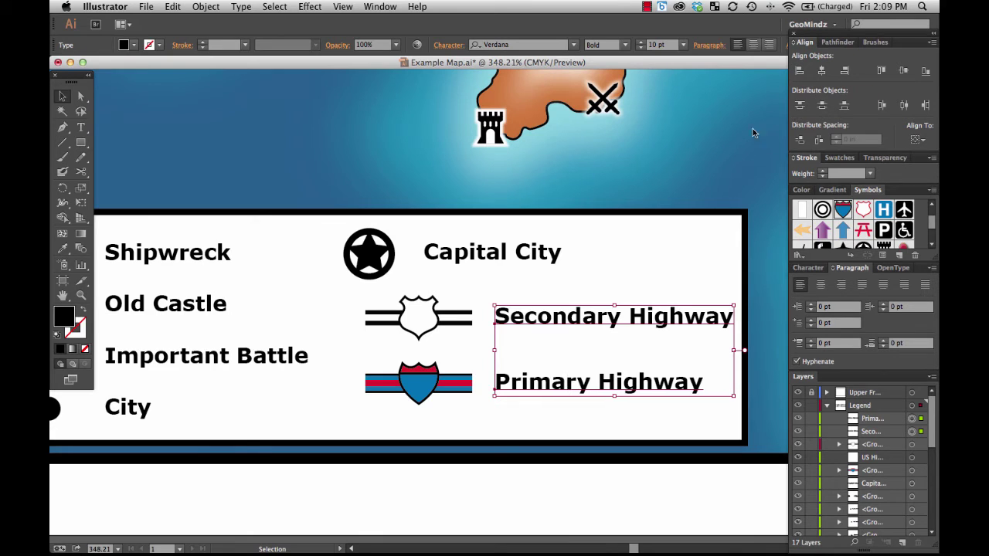
# - Move both highway rows, each shield sample with its label, left so they sit beneath the Capital City star
pyautogui.click(654, 236)
pyautogui.moveTo(353, 314); pyautogui.dragTo(523, 320)
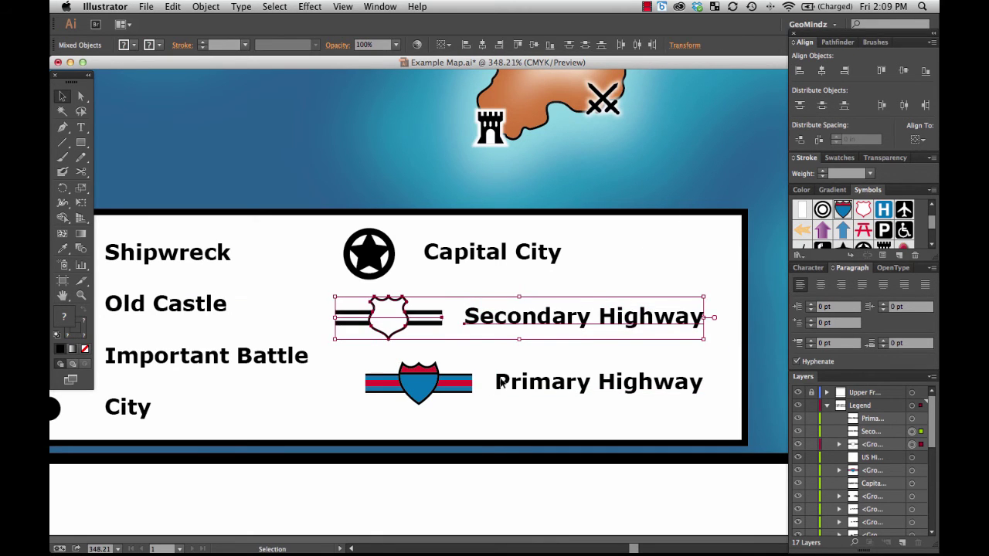
pyautogui.click(558, 385)
pyautogui.moveTo(558, 385); pyautogui.dragTo(524, 385)
pyautogui.click(509, 424)
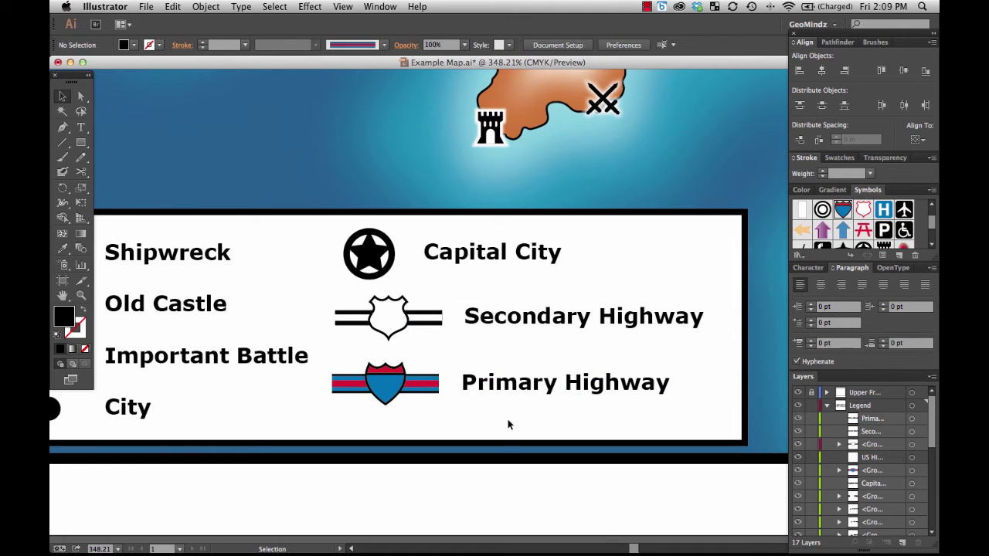
# - Ungroup the secondary highway sample and duplicate its double black line beneath the interstate shield sample
pyautogui.hotkey('shift', 'x')
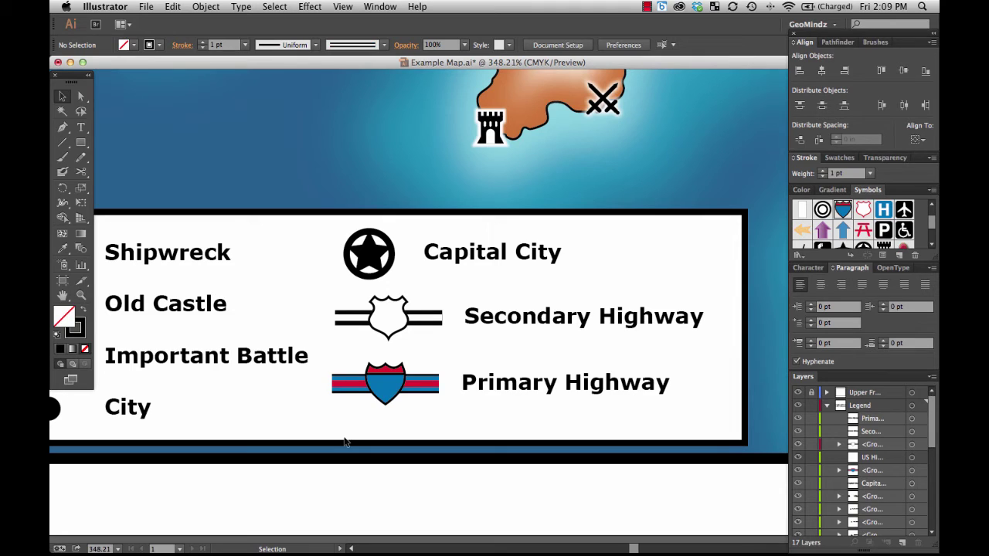
pyautogui.click(394, 319)
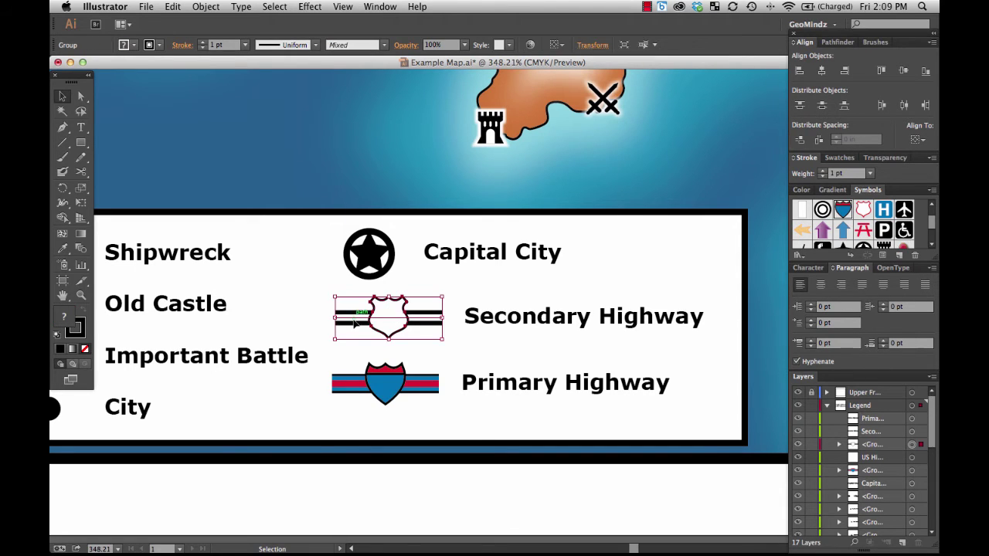
pyautogui.rightClick(352, 327)
pyautogui.click(378, 392)
pyautogui.click(349, 334)
pyautogui.click(347, 321)
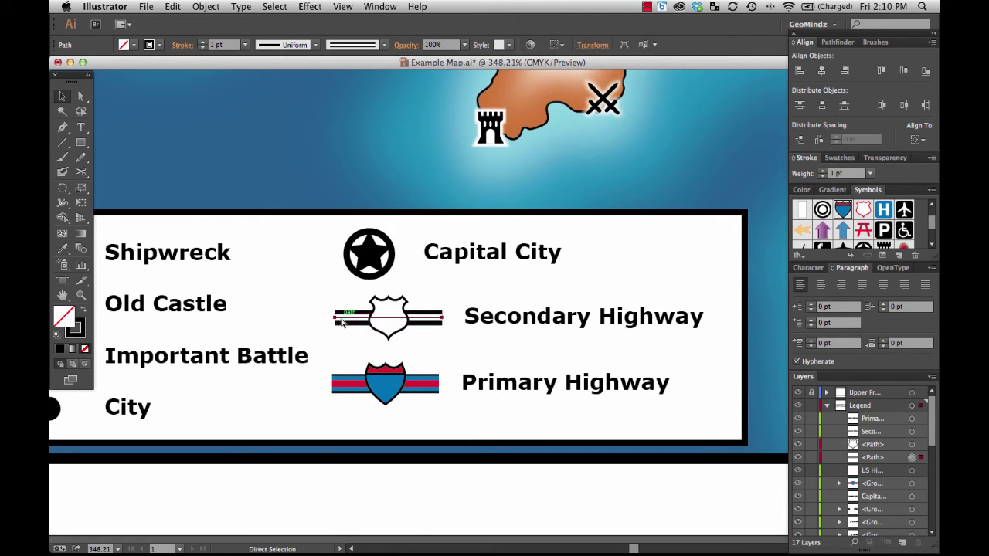
pyautogui.moveTo(347, 321); pyautogui.dragTo(344, 427)
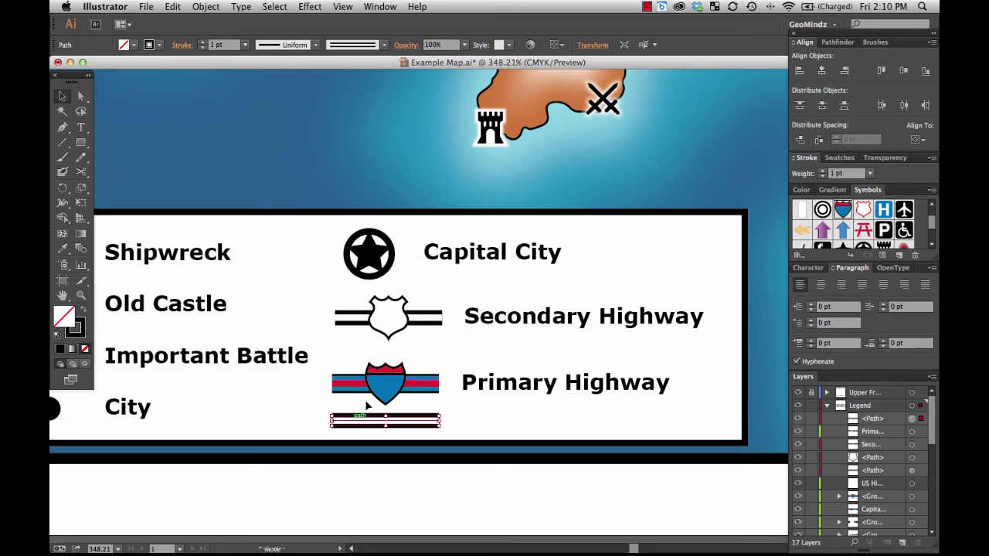
# - Regroup the white shield with its original double black line, leaving the copied line selected
pyautogui.moveTo(351, 309); pyautogui.dragTo(403, 340)
pyautogui.rightClick(380, 316)
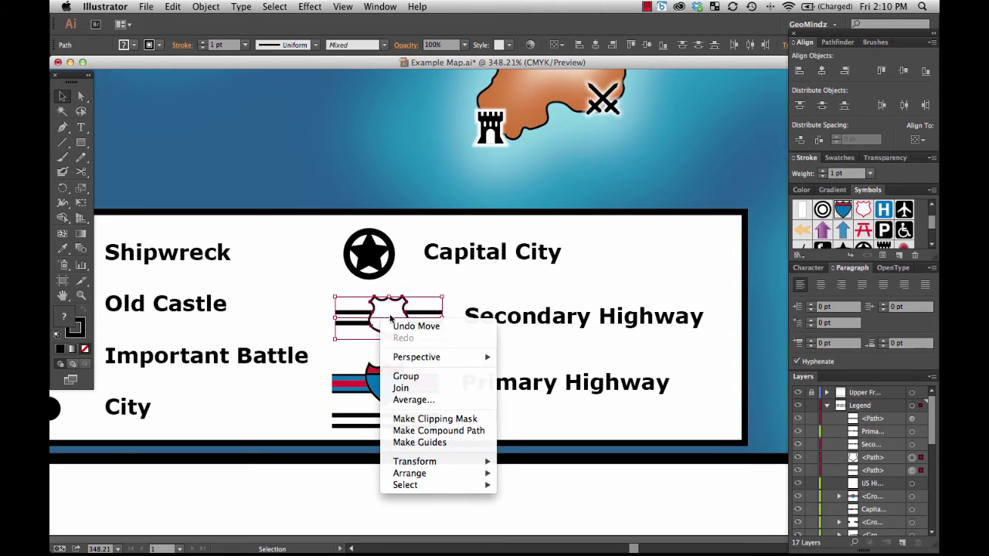
pyautogui.click(423, 388)
pyautogui.click(404, 416)
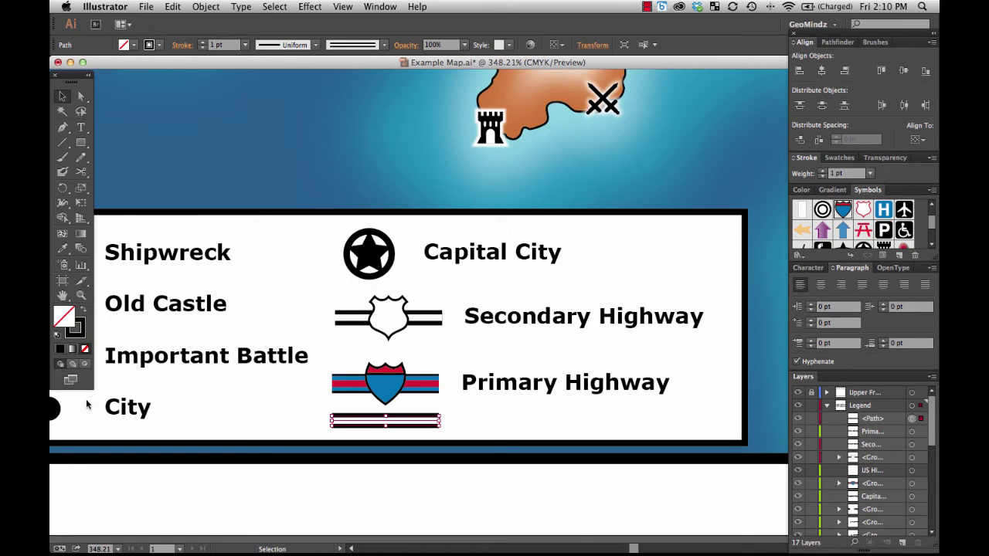
# - Unlock the River layer, select the light-blue river on the map, and save its stroke color as a swatch named "River"
pyautogui.click(110, 545)
pyautogui.click(127, 532)
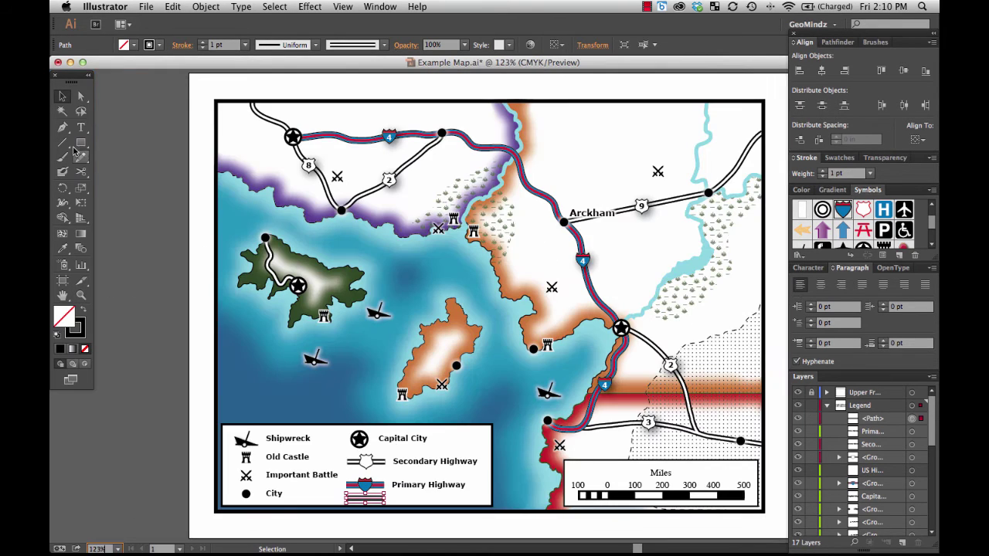
pyautogui.click(80, 294)
pyautogui.moveTo(651, 116); pyautogui.dragTo(737, 203)
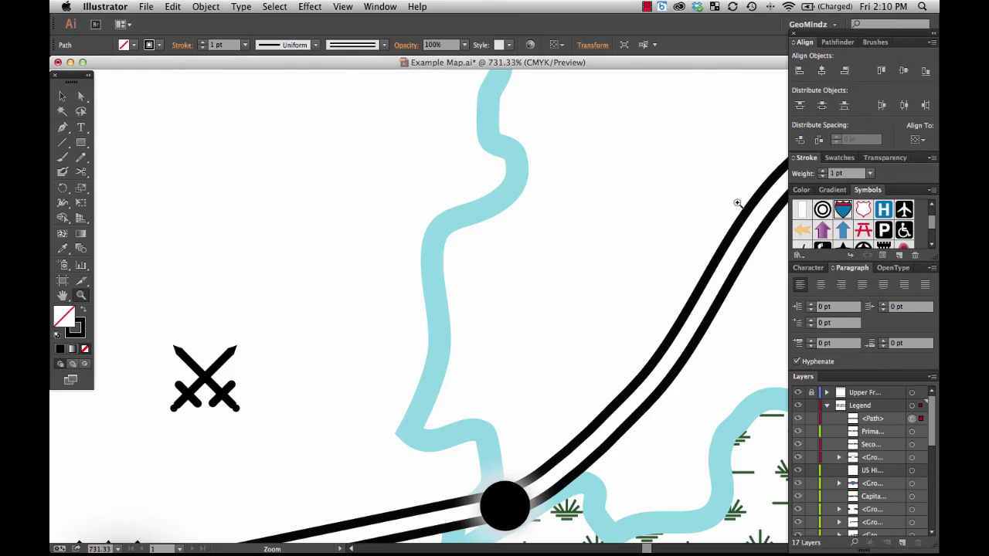
pyautogui.click(841, 157)
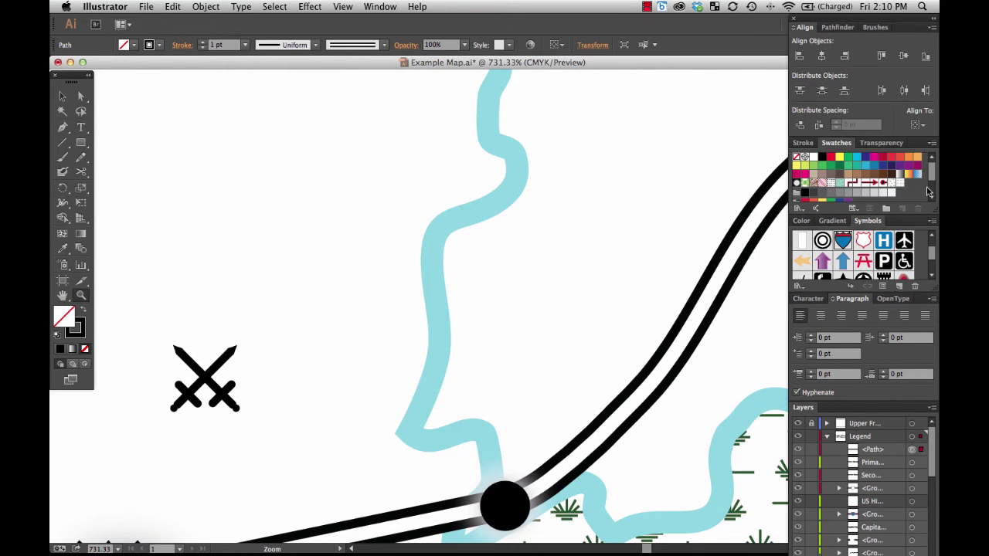
pyautogui.press('v')
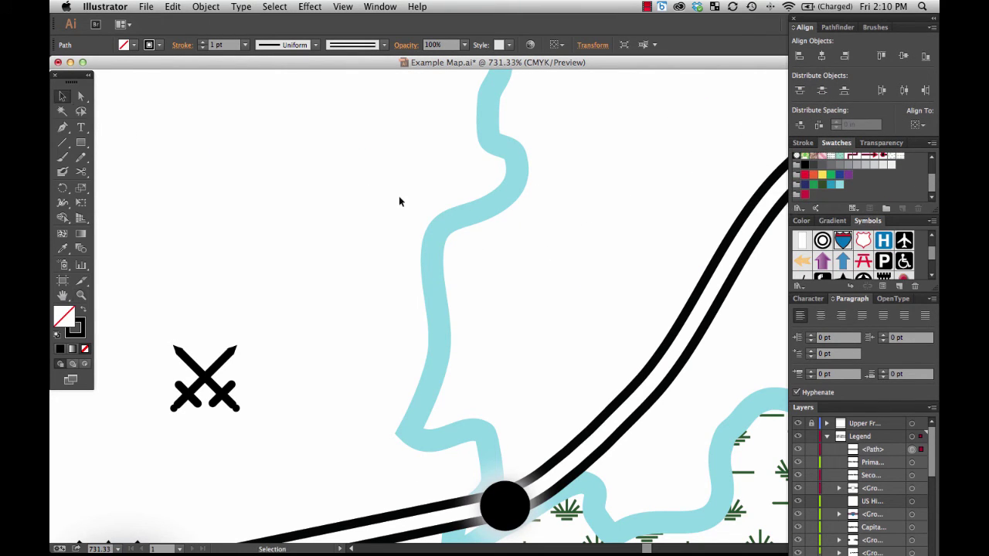
pyautogui.click(826, 437)
pyautogui.scroll(-3, 870, 526)
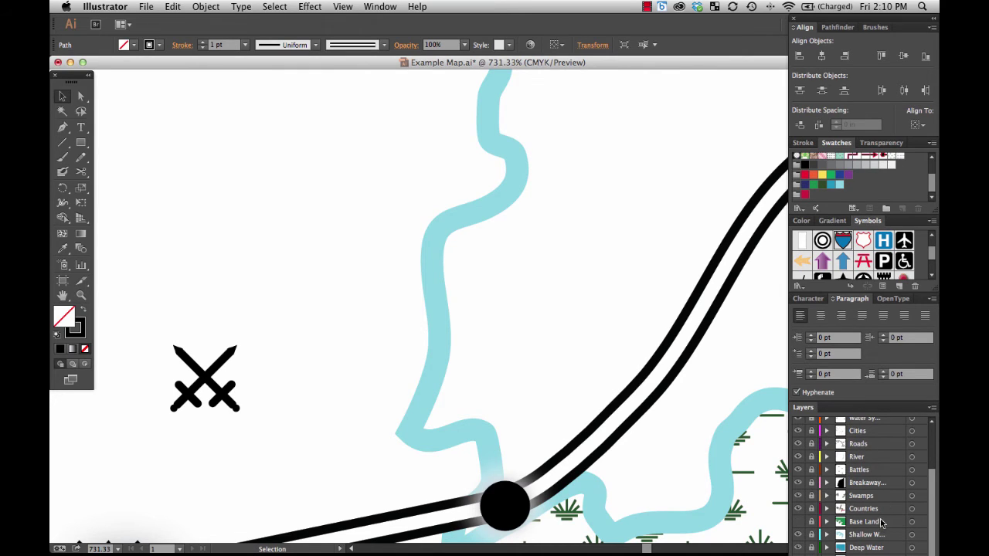
pyautogui.click(495, 204)
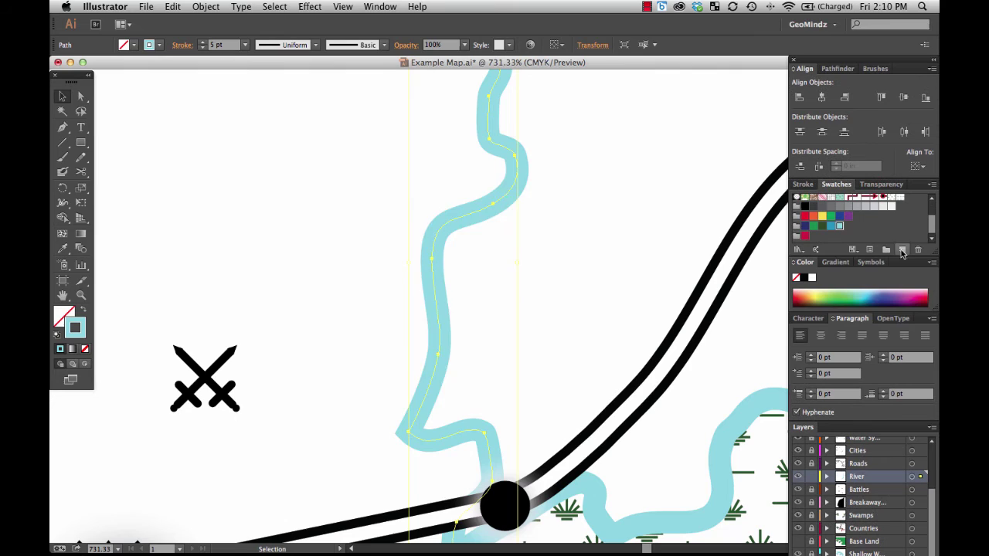
pyautogui.click(902, 250)
pyautogui.write('Riv')
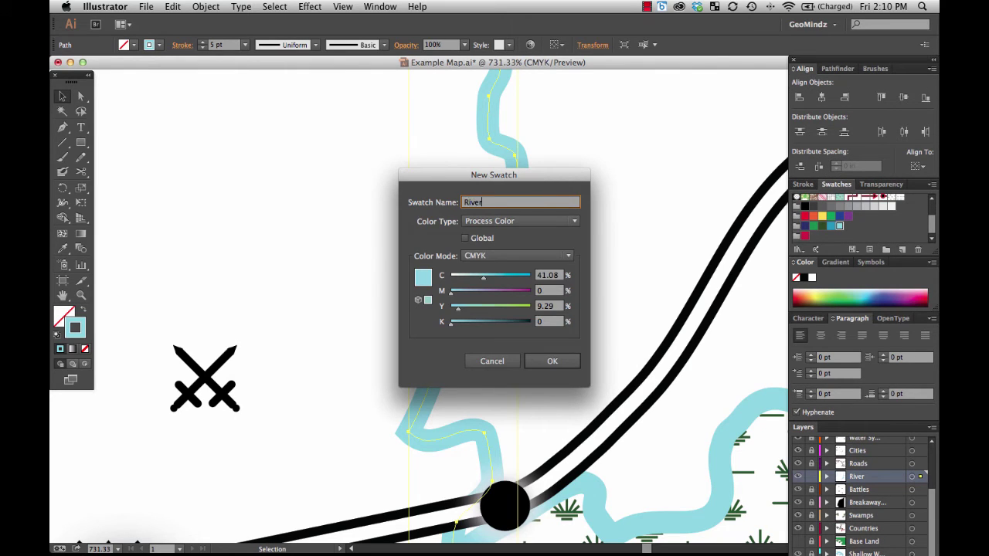
pyautogui.write('er')
pyautogui.press('Return')
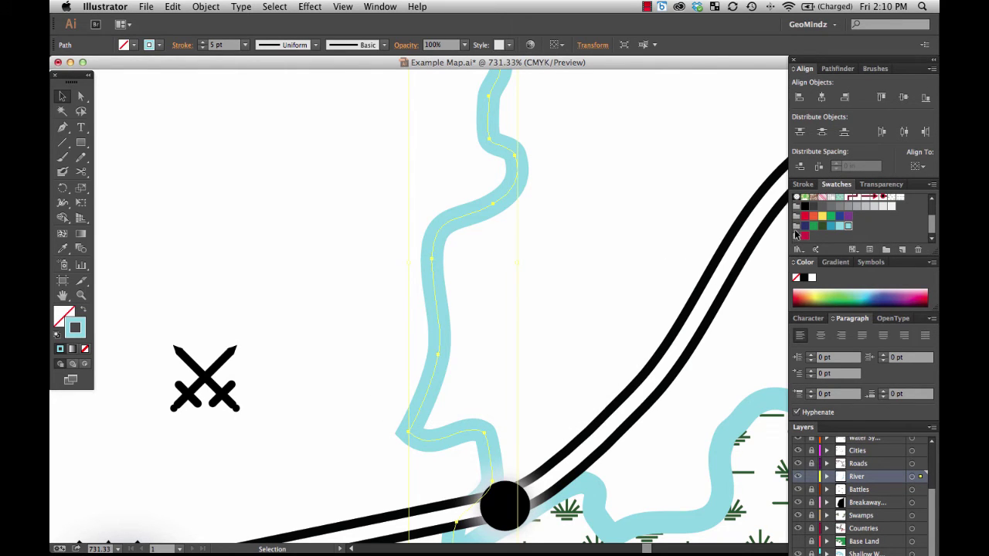
# - Restyle the copied line beneath the interstate sample to match the river: light-blue color, Basic brush and 5 pt stroke
pyautogui.click(802, 184)
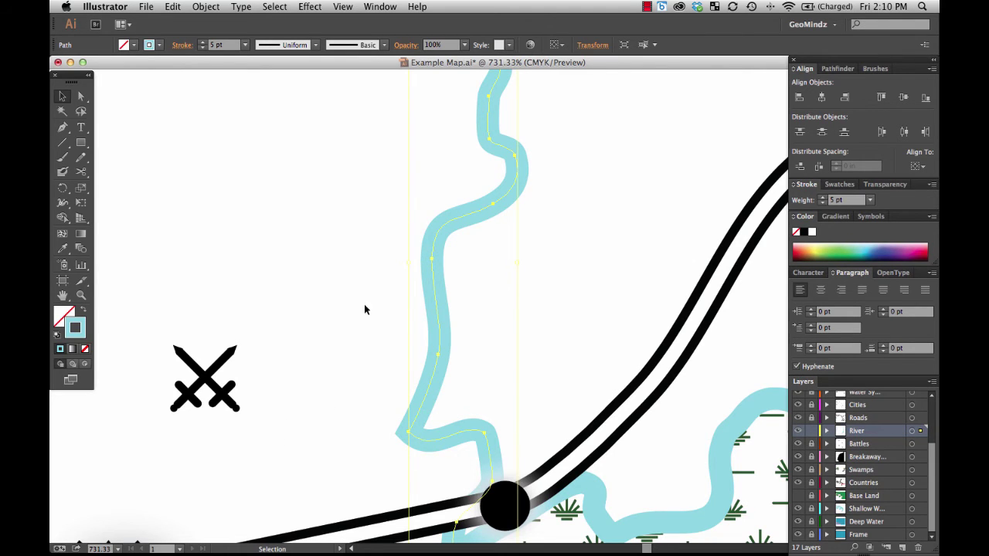
pyautogui.click(81, 157)
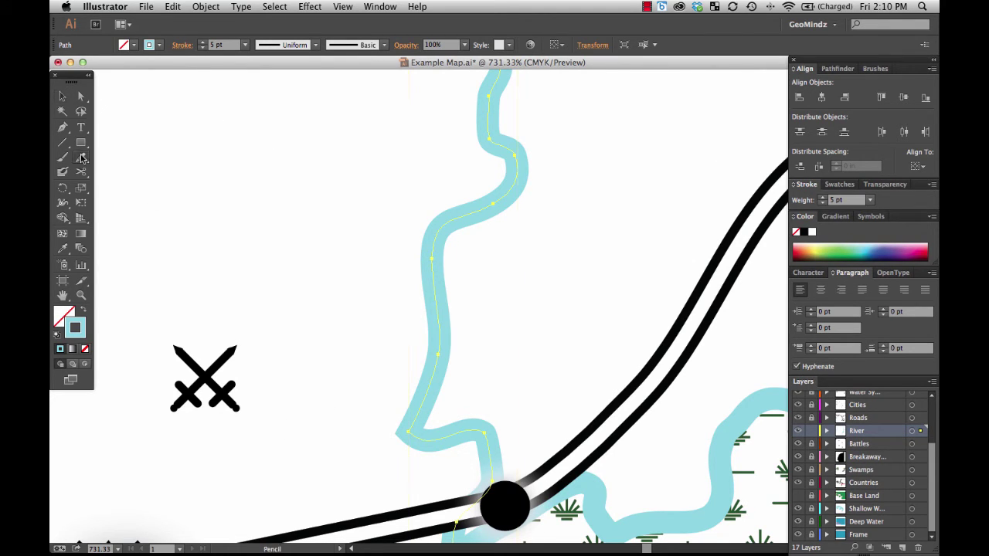
pyautogui.moveTo(414, 420); pyautogui.dragTo(451, 428)
pyautogui.press('v')
pyautogui.click(118, 547)
pyautogui.click(131, 543)
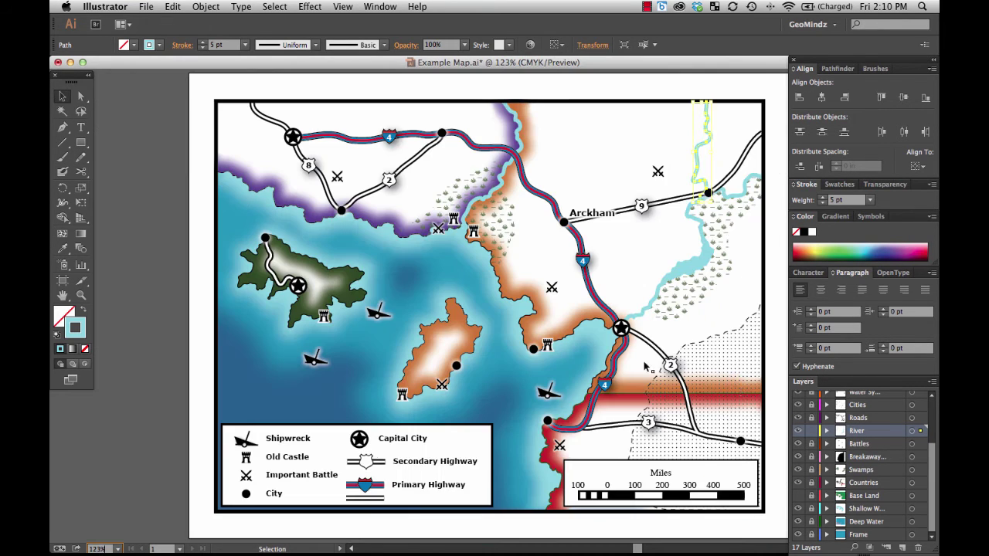
pyautogui.click(365, 498)
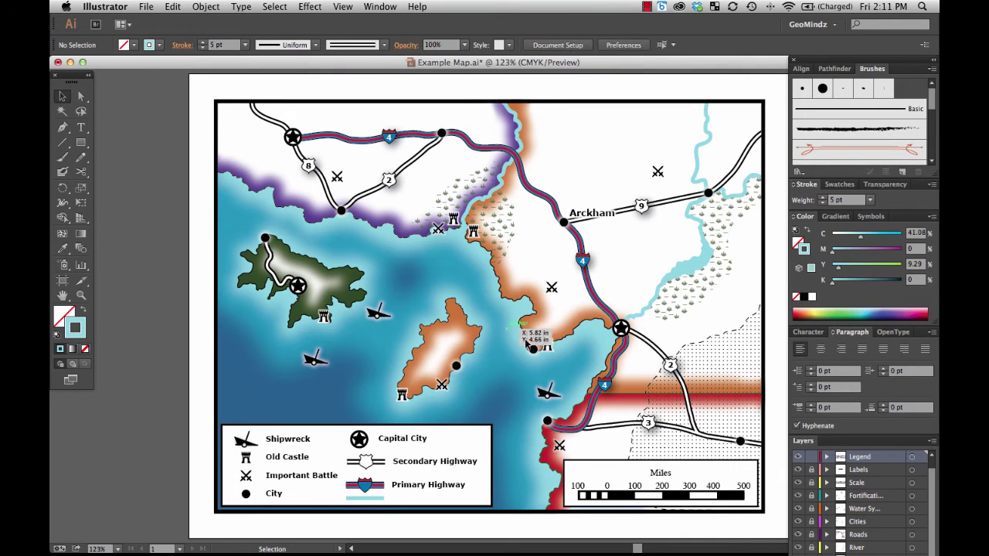
# - Duplicate the "Primary Highway" label beside the light-blue line and change the copy's text to "River"
pyautogui.click(425, 486)
pyautogui.press('super+c')
pyautogui.press('super+v')
pyautogui.moveTo(484, 309); pyautogui.dragTo(467, 499)
pyautogui.doubleClick(426, 499)
pyautogui.write('River')
pyautogui.press('Escape')
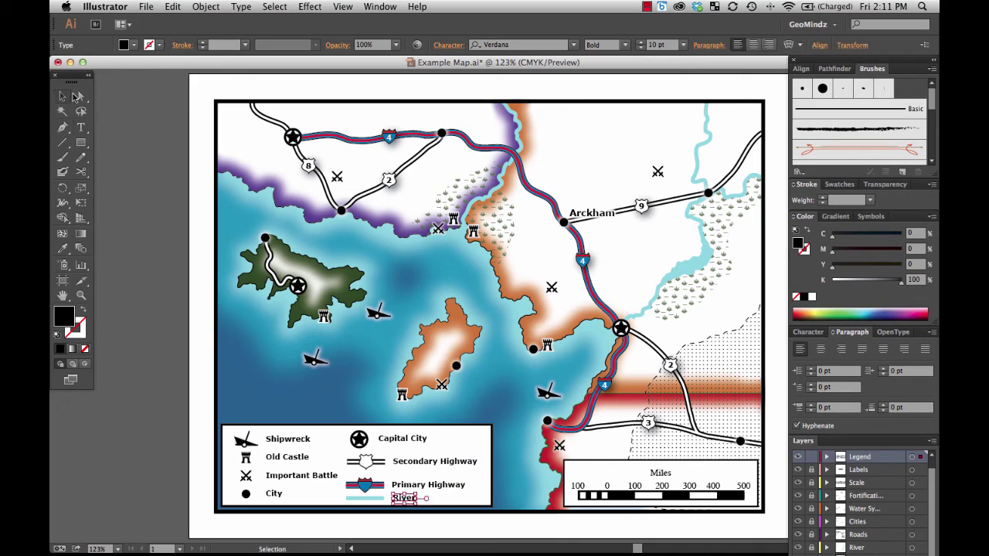
pyautogui.click(116, 96)
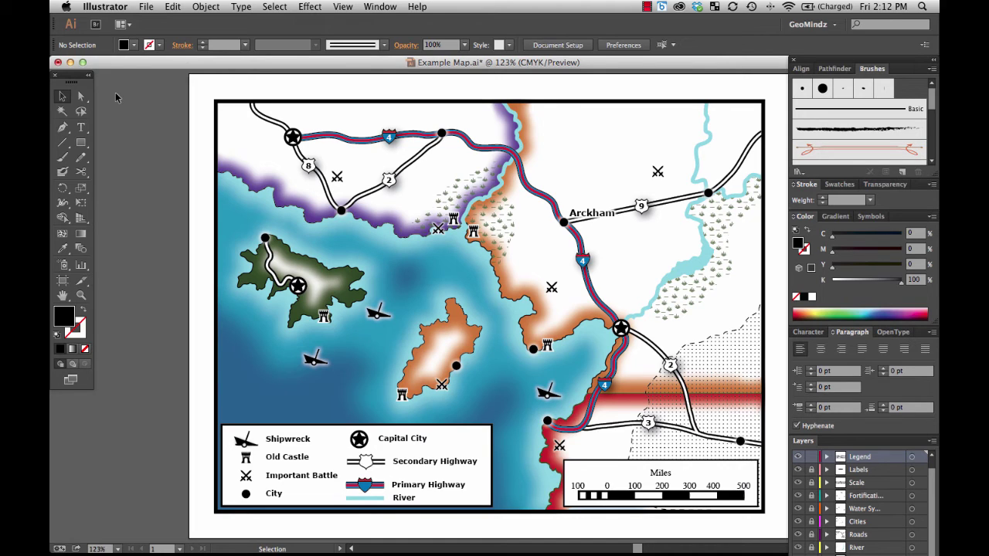
# - Draw a rectangle about 0.65 × 0.34 in above the legend and fill it with the green swamp grass pattern
pyautogui.click(81, 142)
pyautogui.moveTo(229, 393); pyautogui.dragTo(261, 412)
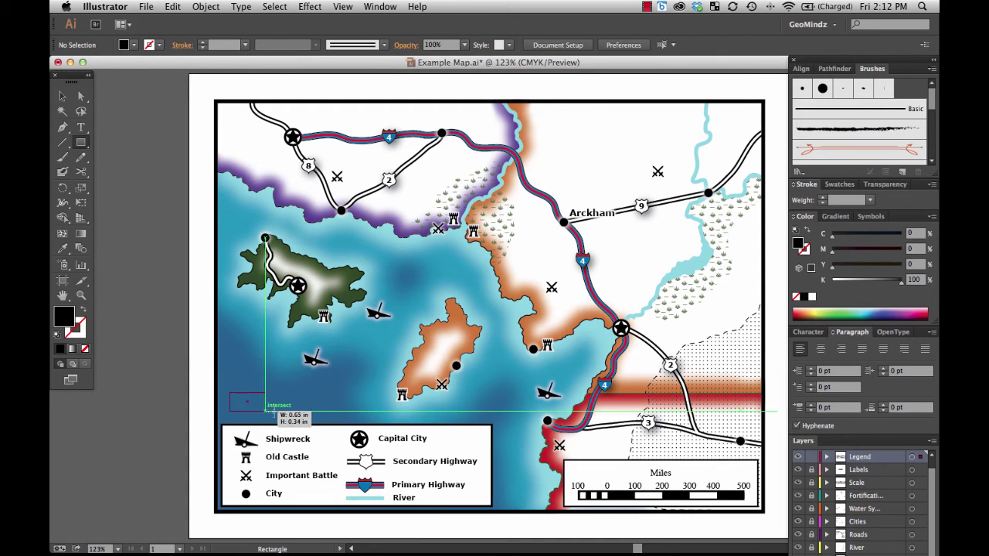
pyautogui.click(81, 295)
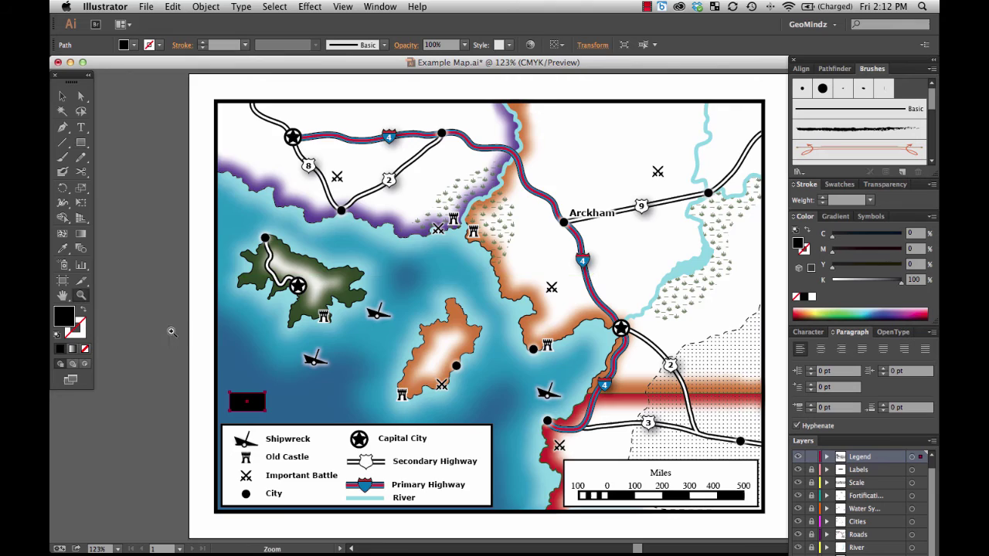
pyautogui.moveTo(171, 331); pyautogui.dragTo(478, 525)
pyautogui.click(62, 96)
pyautogui.moveTo(237, 241); pyautogui.dragTo(217, 246)
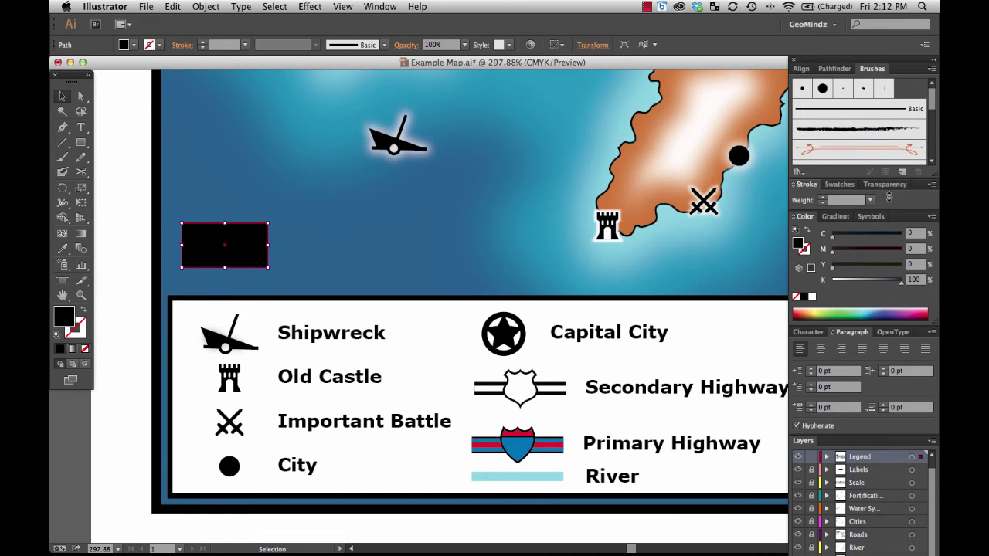
pyautogui.click(839, 184)
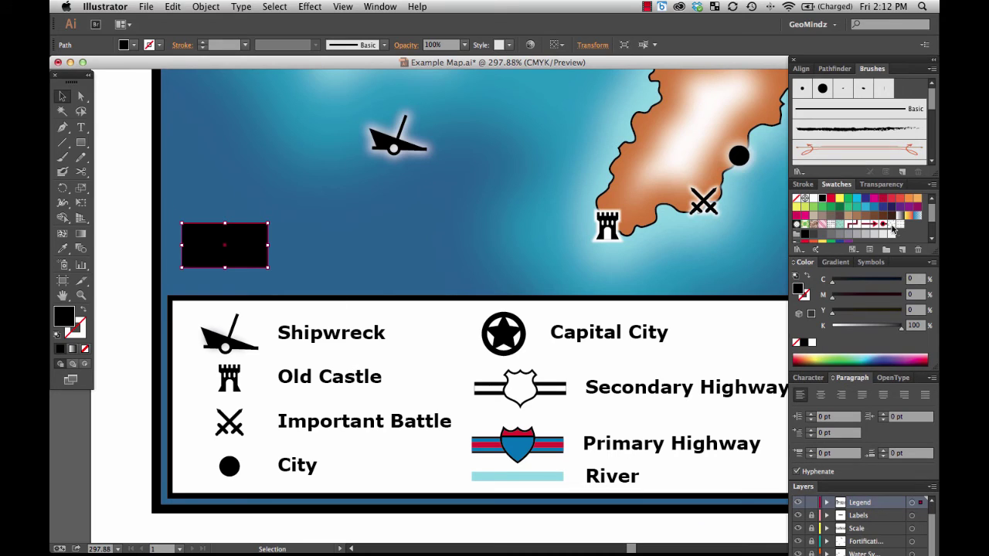
pyautogui.click(891, 226)
pyautogui.click(280, 271)
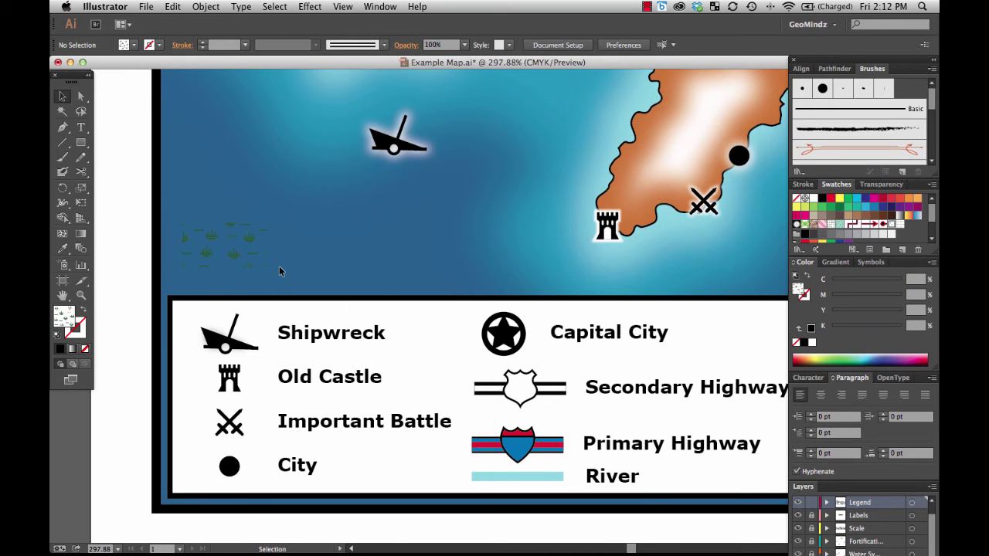
# - Duplicate the swamp pattern rectangle to its right and fill the copy with the black dot pattern
pyautogui.moveTo(238, 252); pyautogui.dragTo(251, 252)
pyautogui.press('super+c')
pyautogui.press('super+v')
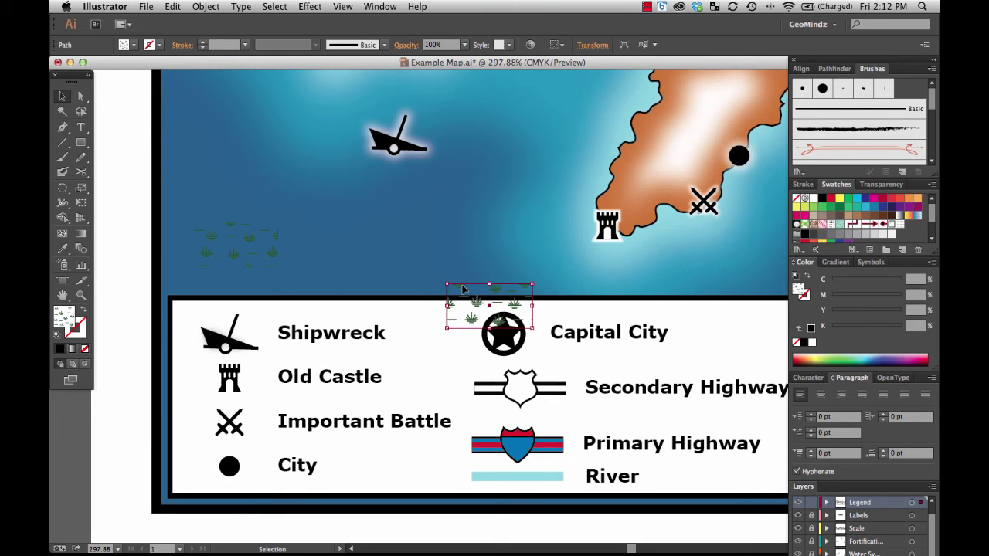
pyautogui.moveTo(464, 289); pyautogui.dragTo(367, 222)
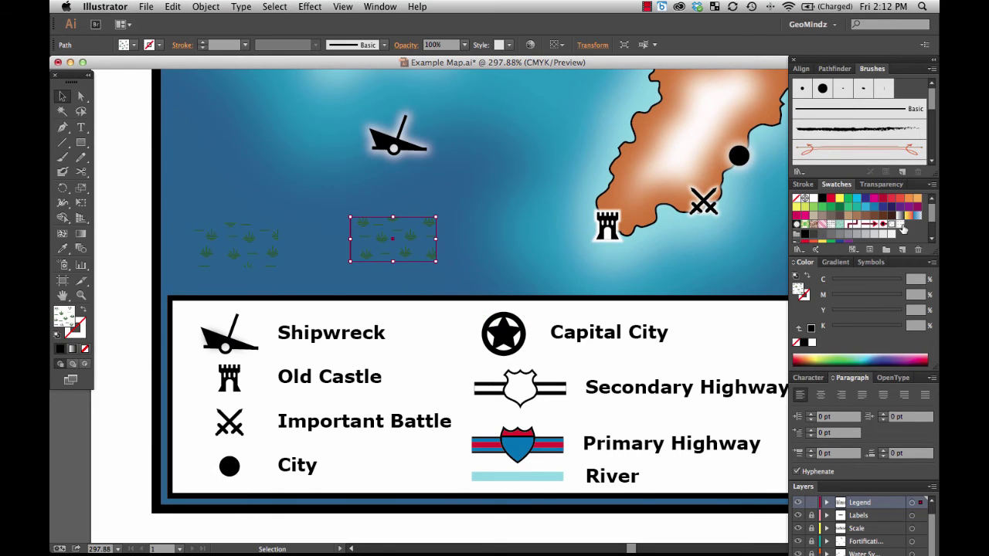
pyautogui.click(901, 226)
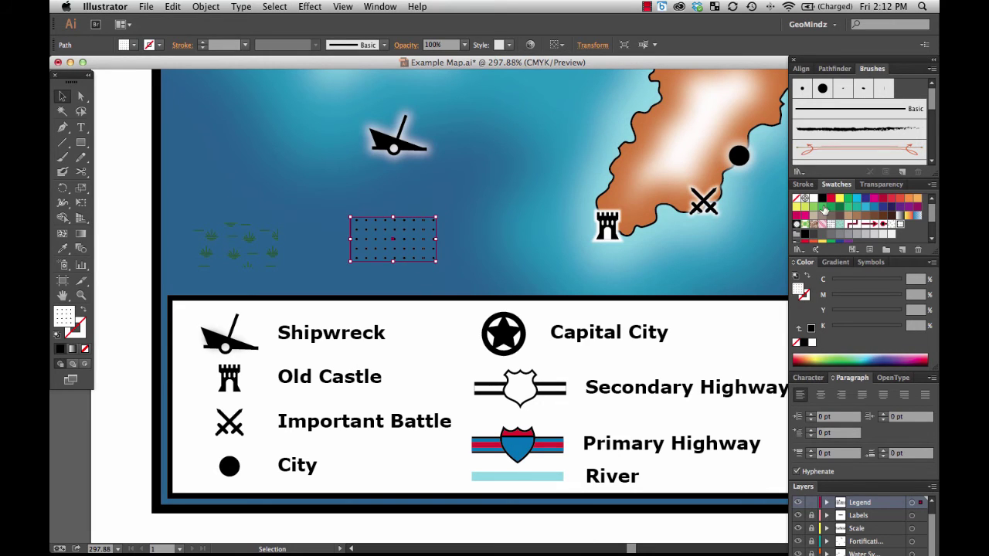
# - Add a 1 pt black stroke to the dotted rectangle
pyautogui.click(804, 185)
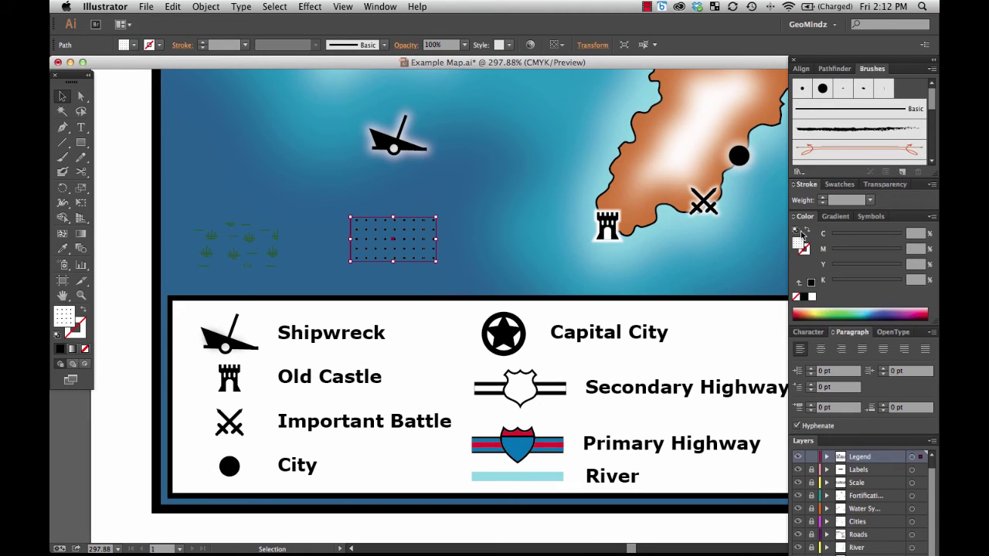
pyautogui.click(75, 334)
pyautogui.click(60, 348)
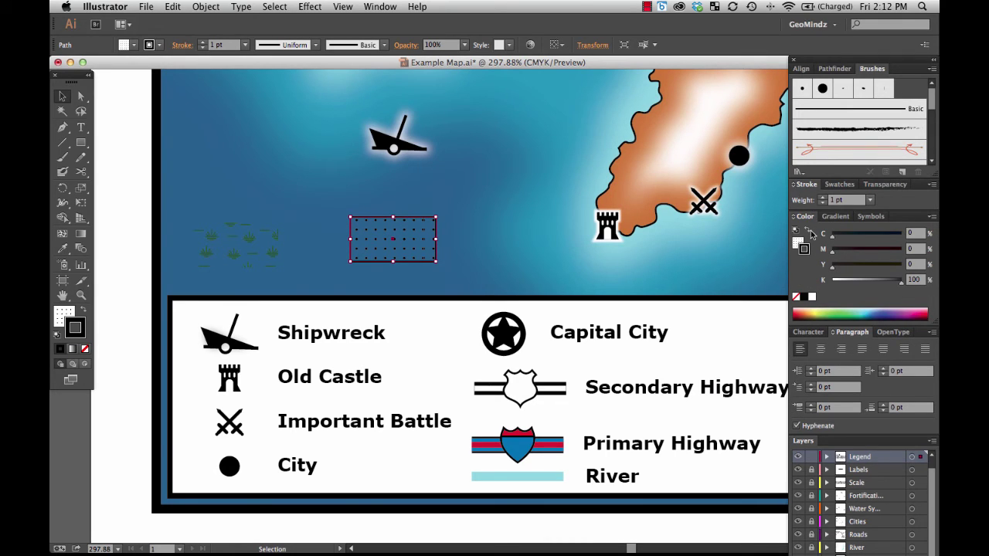
# - Give the dotted rectangle a dashed outline with 6 pt dashes and move it directly above the swamp sample
pyautogui.click(796, 186)
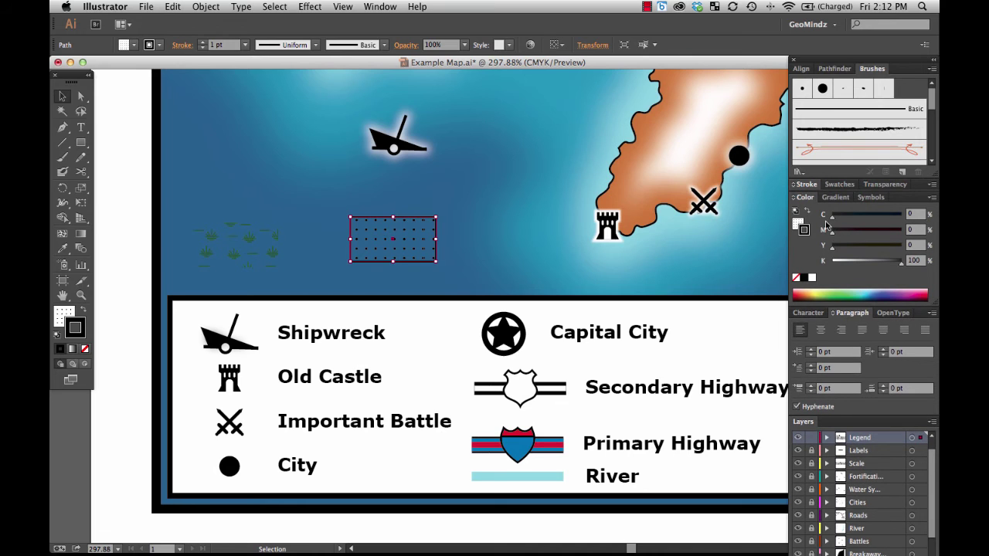
pyautogui.click(800, 185)
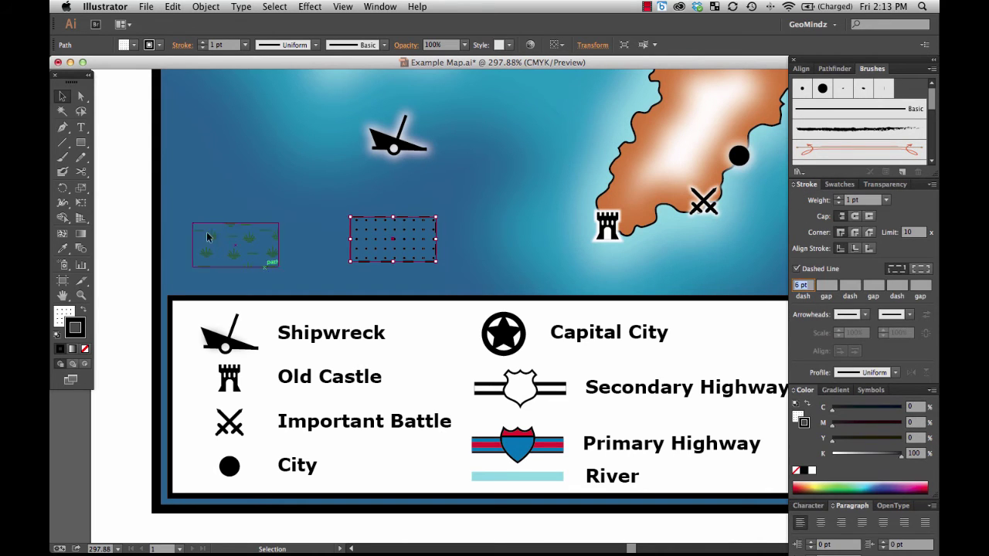
pyautogui.click(65, 97)
pyautogui.click(120, 129)
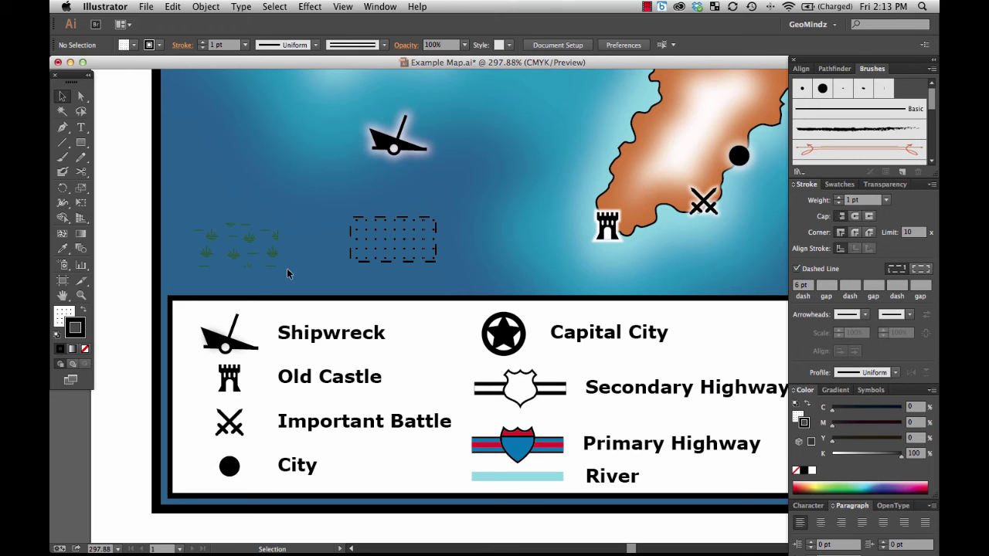
pyautogui.moveTo(351, 251); pyautogui.dragTo(197, 181)
# - Duplicate the "Primary Highway" label beside the swamp sample and change the copy's text to "Swamp"
pyautogui.click(328, 334)
pyautogui.click(623, 447)
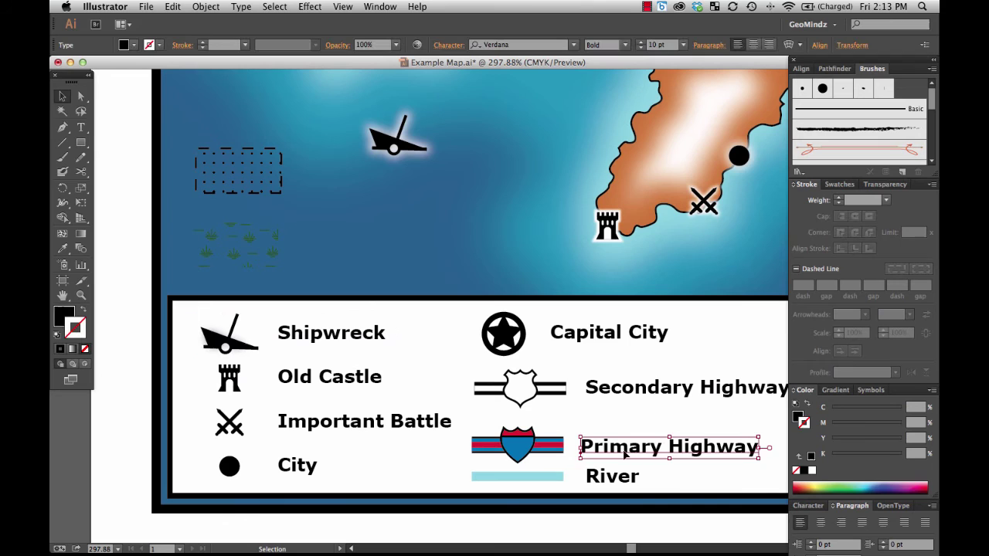
pyautogui.moveTo(623, 446); pyautogui.dragTo(311, 245)
pyautogui.doubleClick(311, 245)
pyautogui.press('super+a')
pyautogui.write('Swamp')
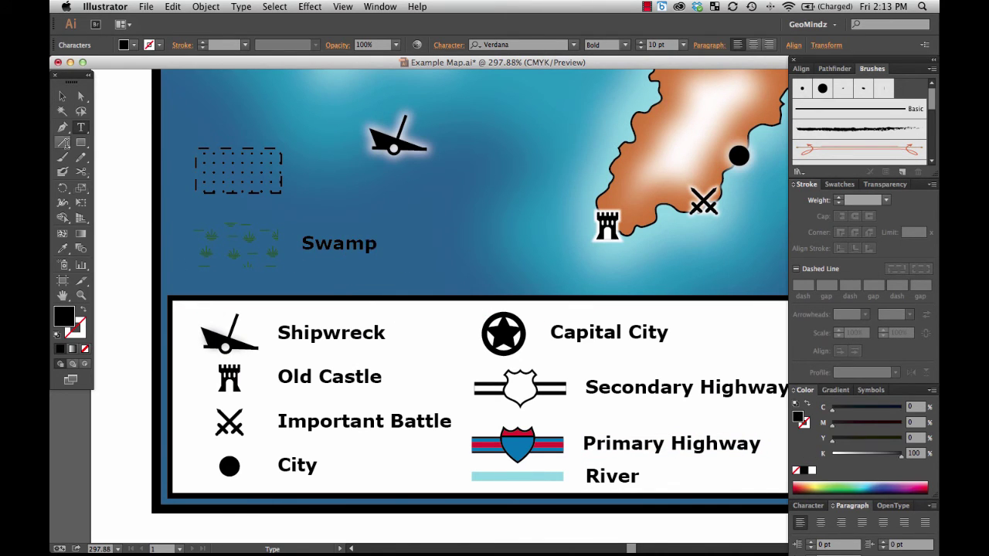
pyautogui.press('Escape')
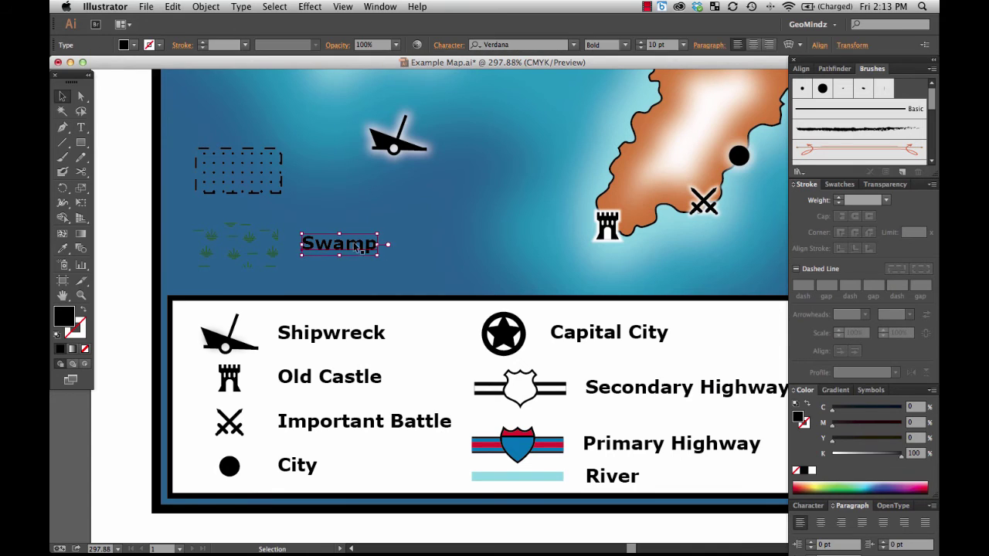
# - Place a copy of the "Swamp" label beside the dotted rectangle and change its text to "Wild Area"
pyautogui.press('super+v')
pyautogui.moveTo(484, 304); pyautogui.dragTo(335, 166)
pyautogui.doubleClick(377, 165)
pyautogui.press('super+a')
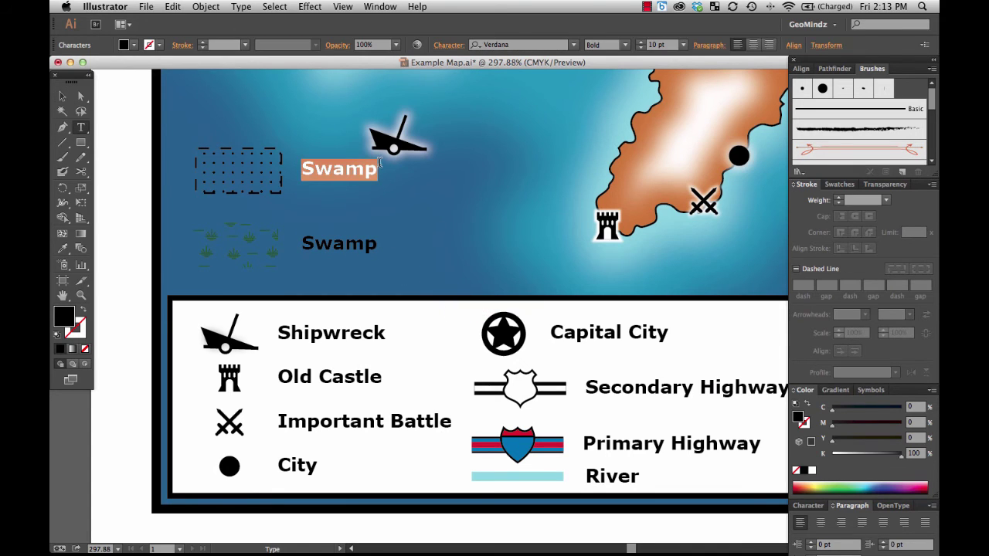
pyautogui.write('Wild A')
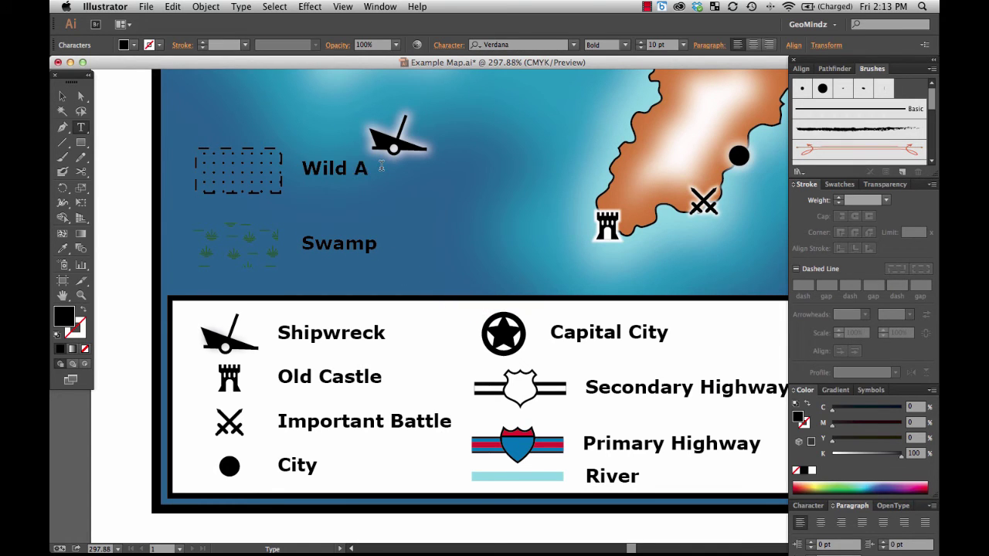
pyautogui.write('rea')
pyautogui.press('Escape')
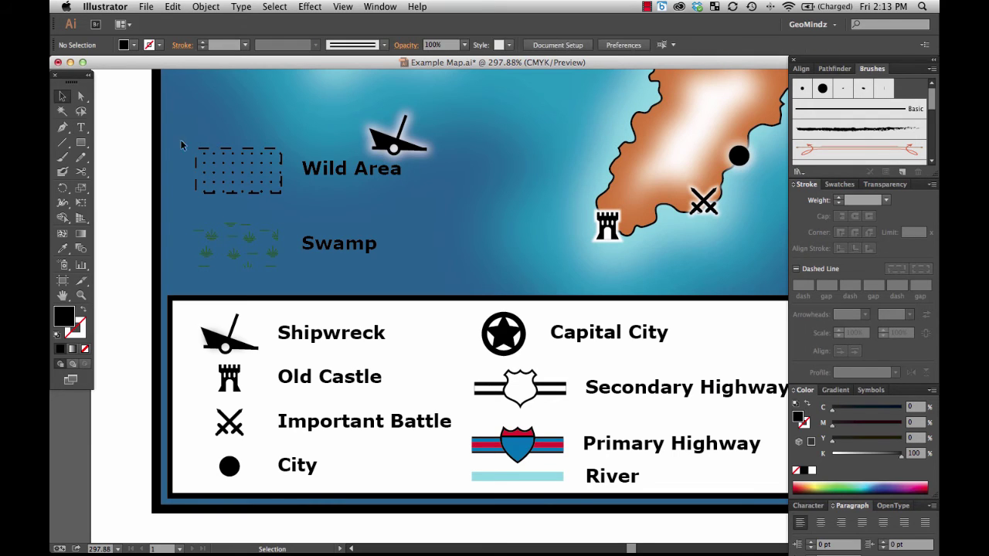
# - Align the dotted rectangle with its "Wild Area" label and the swamp sample with its "Swamp" label on their vertical centers
pyautogui.moveTo(184, 145); pyautogui.dragTo(376, 197)
pyautogui.click(805, 68)
pyautogui.click(902, 98)
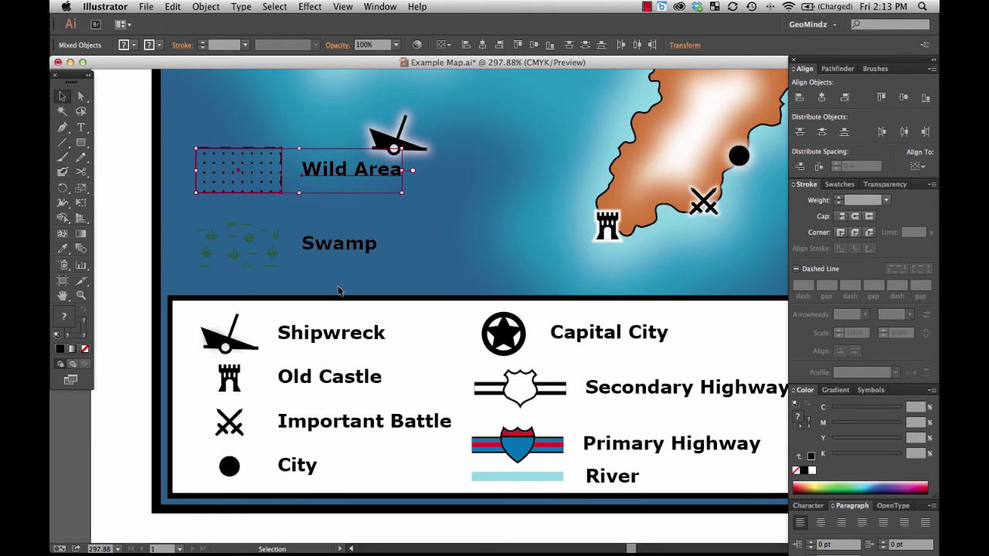
pyautogui.moveTo(390, 271); pyautogui.dragTo(162, 244)
pyautogui.click(903, 97)
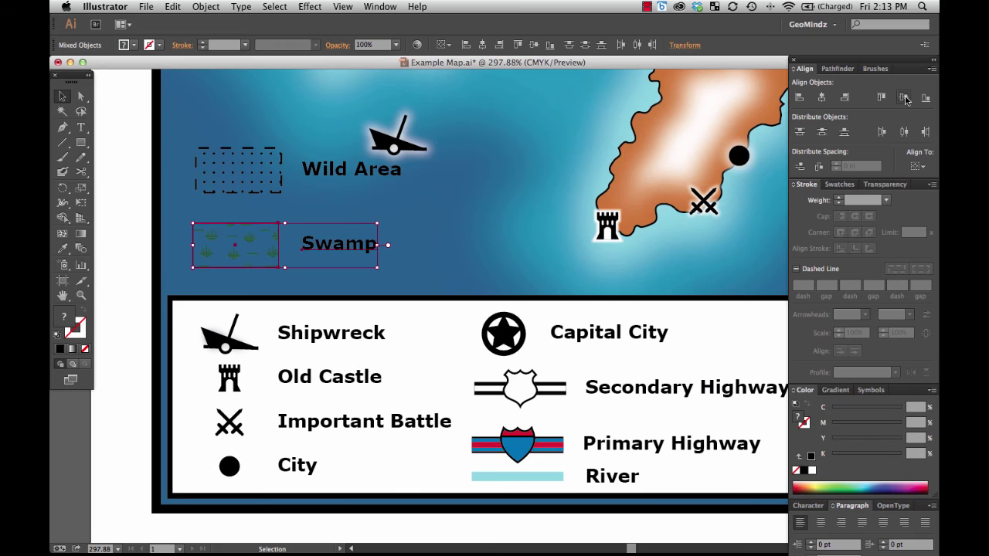
pyautogui.click(113, 130)
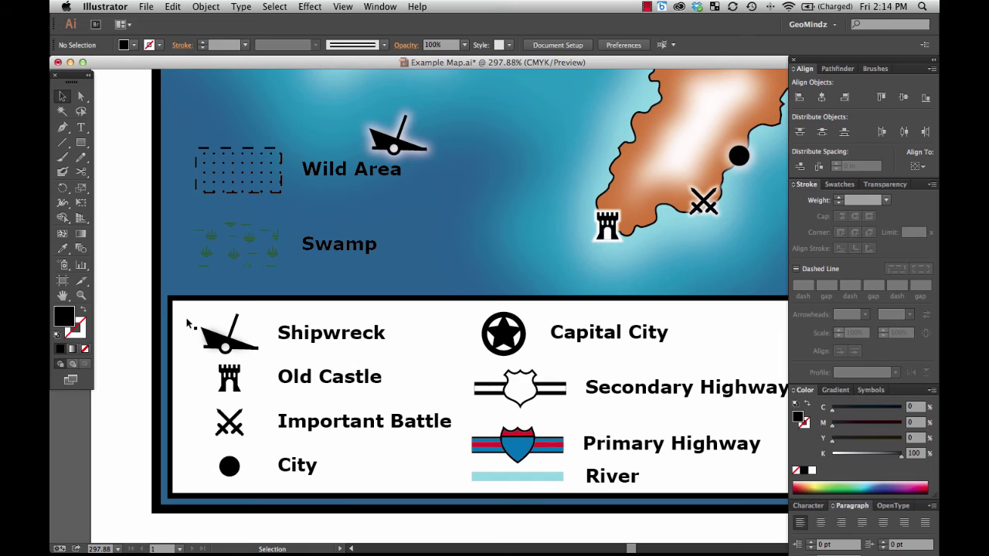
# - Unlock all locked objects so that the white legend box can be edited
pyautogui.click(206, 6)
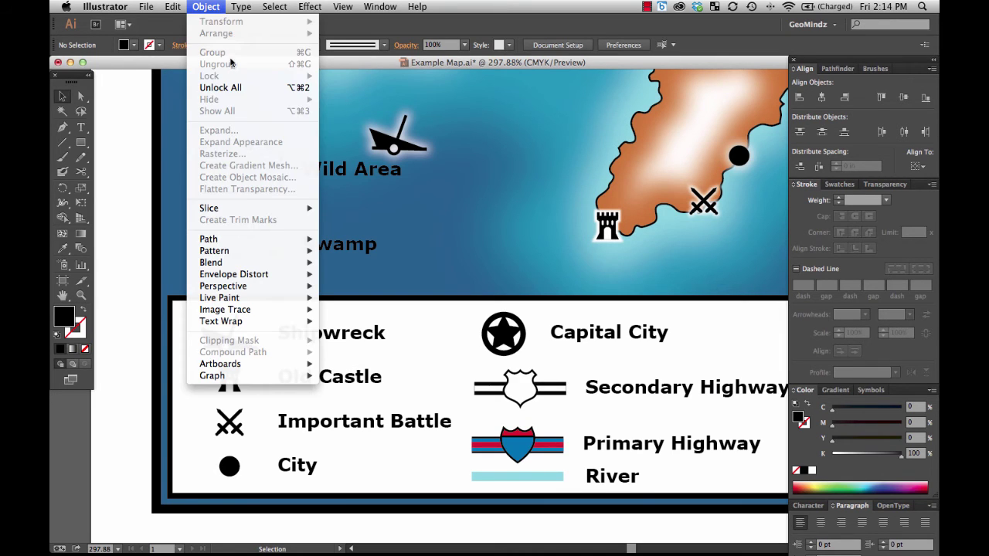
pyautogui.click(236, 89)
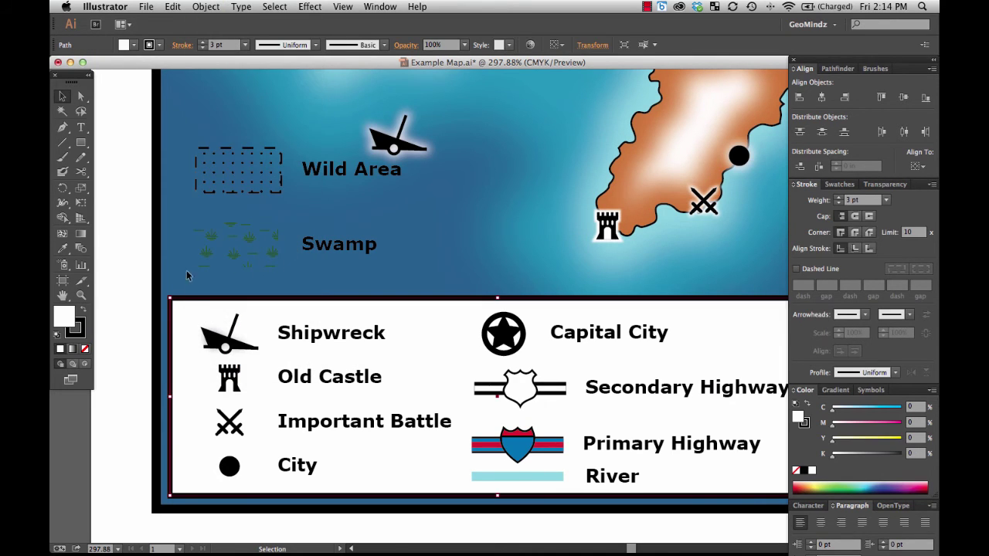
pyautogui.moveTo(430, 327); pyautogui.dragTo(438, 301)
pyautogui.press('super+z')
pyautogui.click(206, 7)
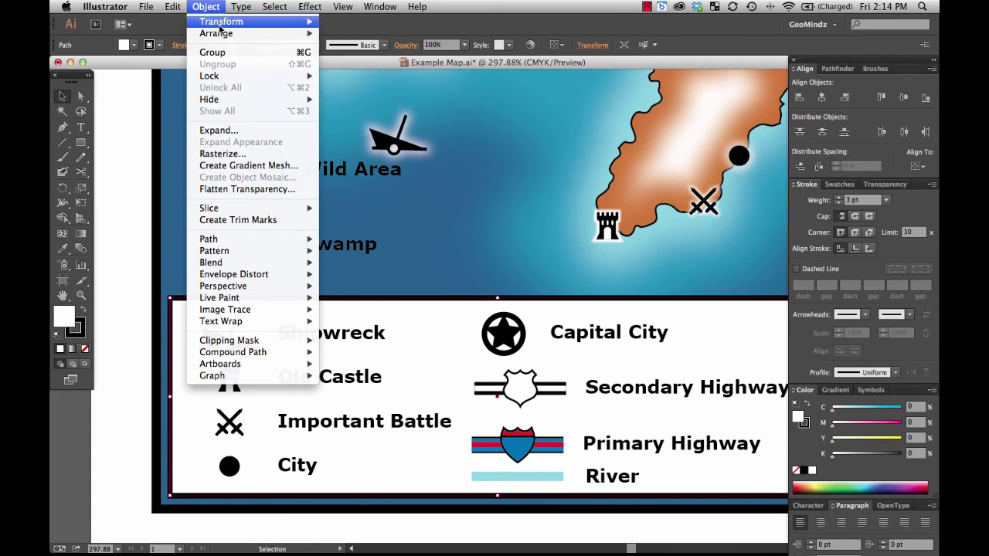
pyautogui.click(130, 191)
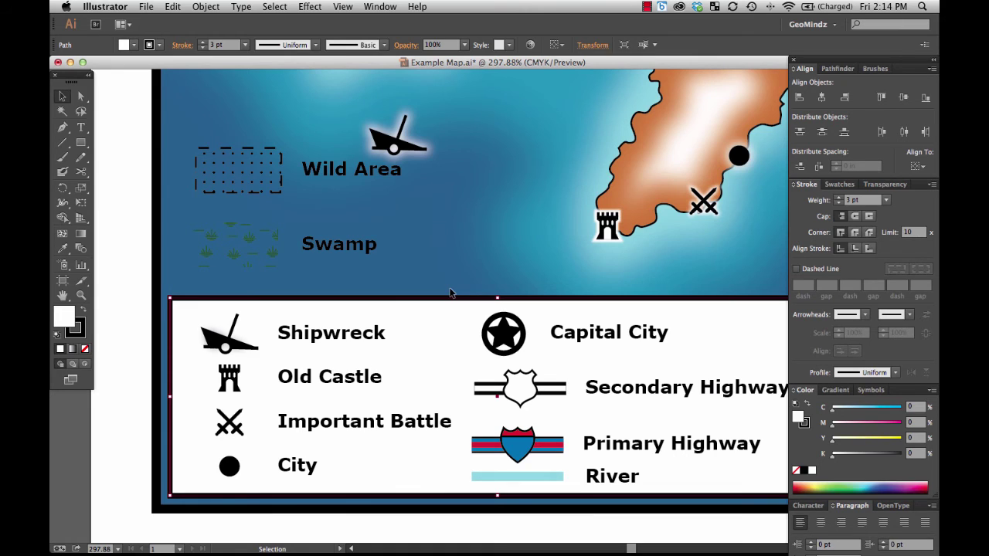
# - Make the legend box taller to enclose the Wild Area and Swamp samples, and narrow it from its right edge
pyautogui.click(118, 549)
pyautogui.click(143, 533)
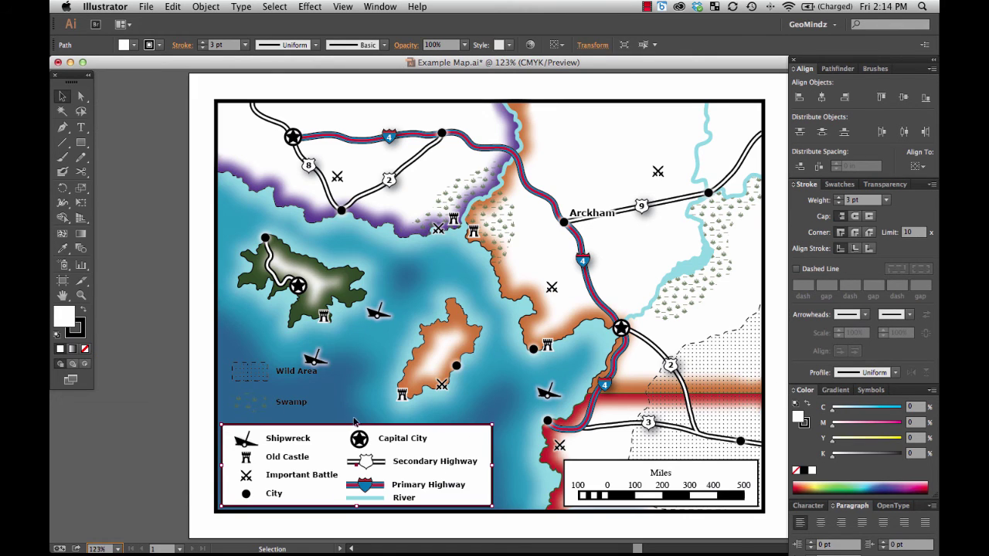
pyautogui.moveTo(356, 424); pyautogui.dragTo(356, 357)
pyautogui.moveTo(492, 457); pyautogui.dragTo(439, 458)
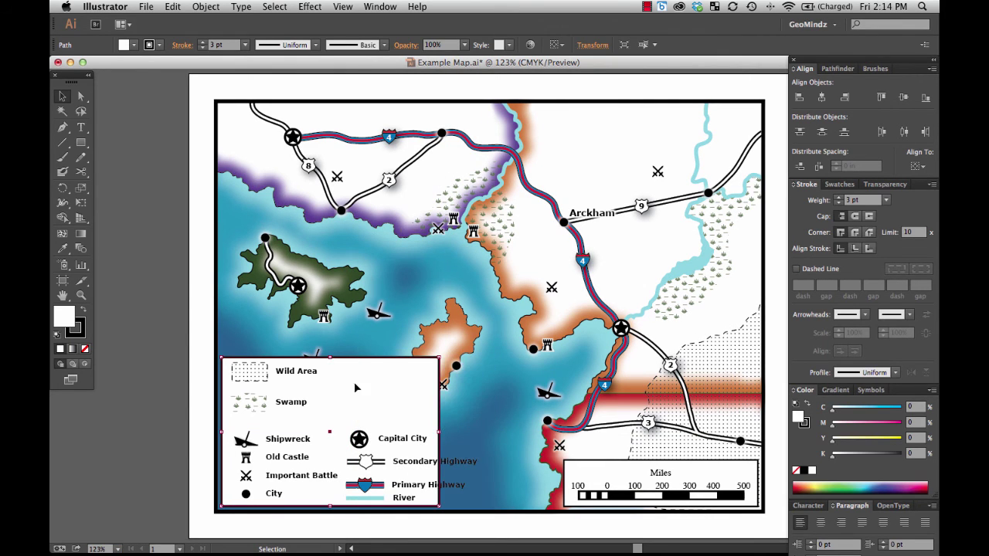
pyautogui.moveTo(330, 357); pyautogui.dragTo(331, 344)
pyautogui.click(158, 456)
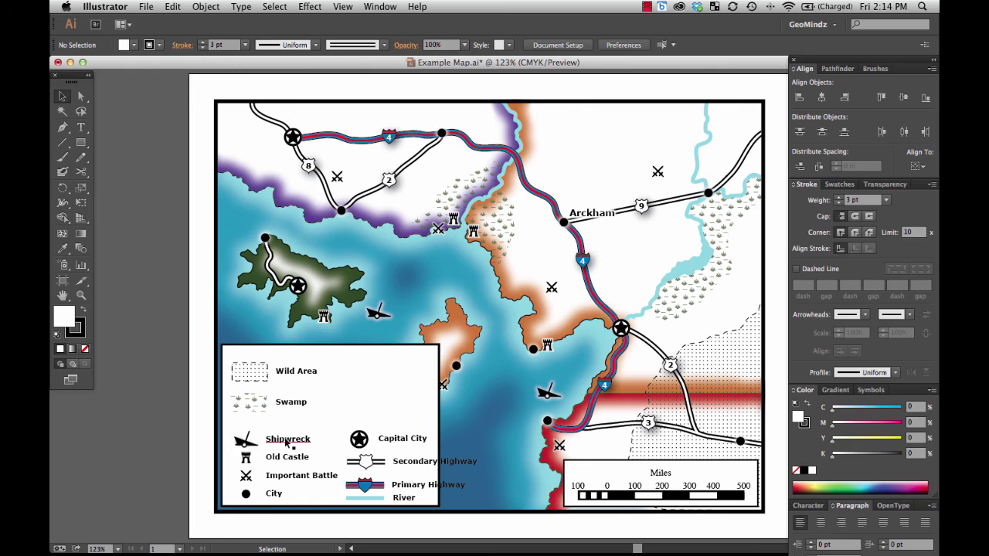
pyautogui.click(287, 444)
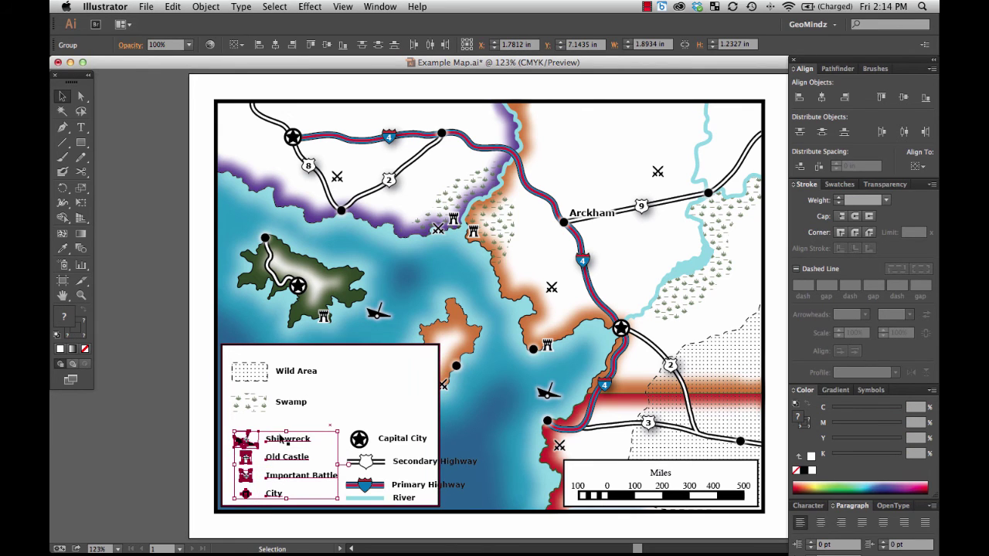
pyautogui.rightClick(282, 438)
pyautogui.click(307, 487)
pyautogui.moveTo(252, 465); pyautogui.dragTo(363, 389)
pyautogui.press('super+z')
# - Rearrange the left legend column with the four point symbols at the top, Capital City below them, and Wild Area and Swamp at the bottom
pyautogui.click(283, 445)
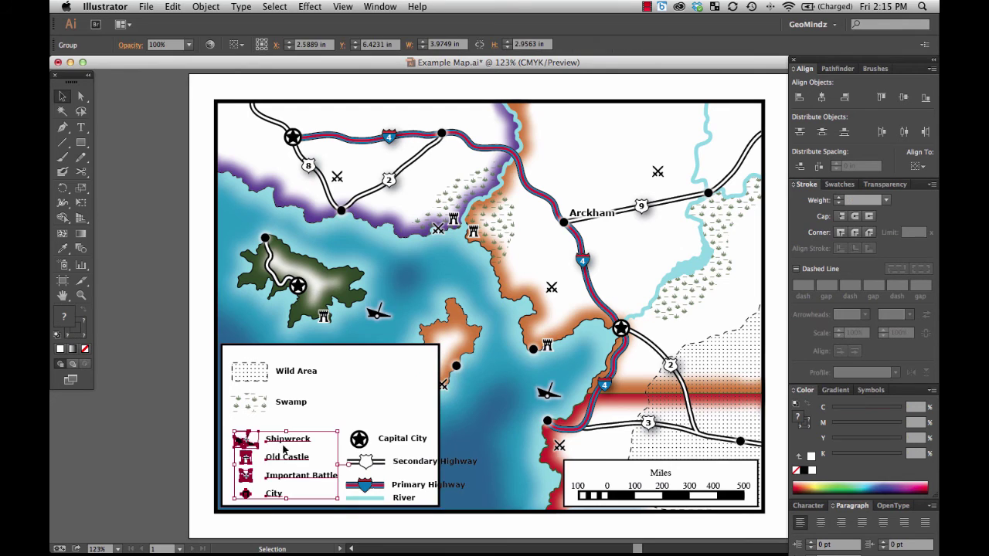
pyautogui.moveTo(283, 449); pyautogui.dragTo(145, 431)
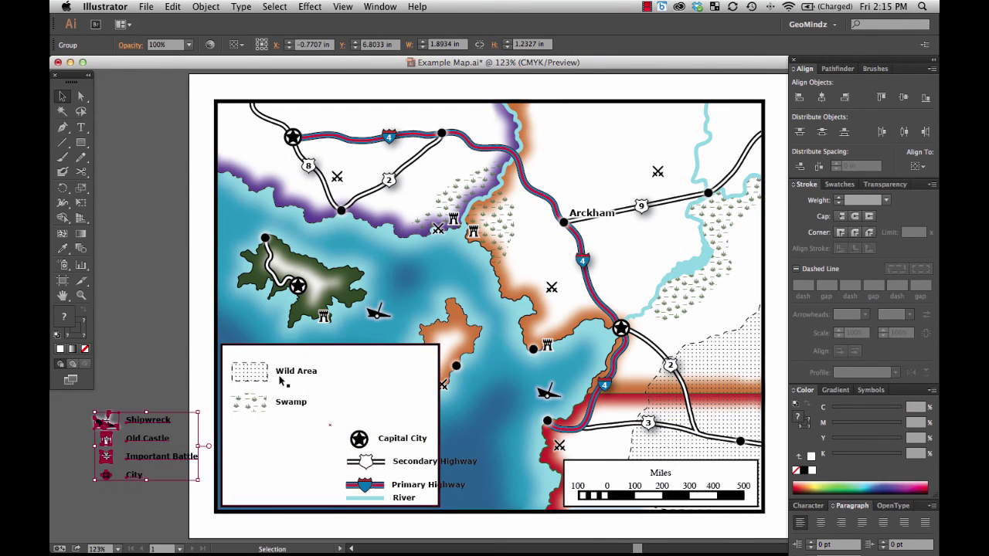
pyautogui.moveTo(292, 372); pyautogui.dragTo(291, 461)
pyautogui.moveTo(104, 443); pyautogui.dragTo(248, 384)
pyautogui.click(170, 387)
pyautogui.moveTo(358, 438); pyautogui.dragTo(244, 439)
pyautogui.moveTo(402, 438); pyautogui.dragTo(286, 439)
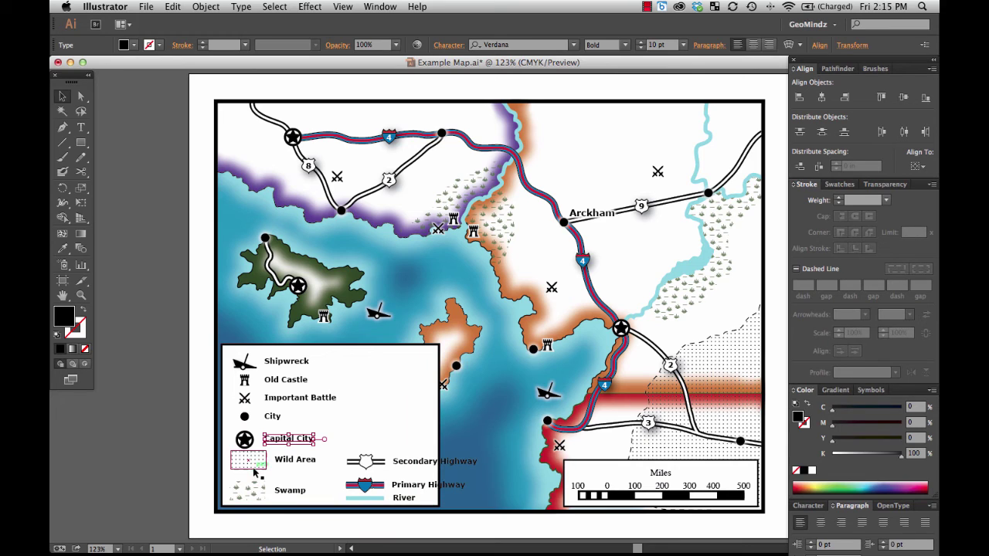
pyautogui.moveTo(290, 479); pyautogui.dragTo(262, 468)
pyautogui.press('super+z')
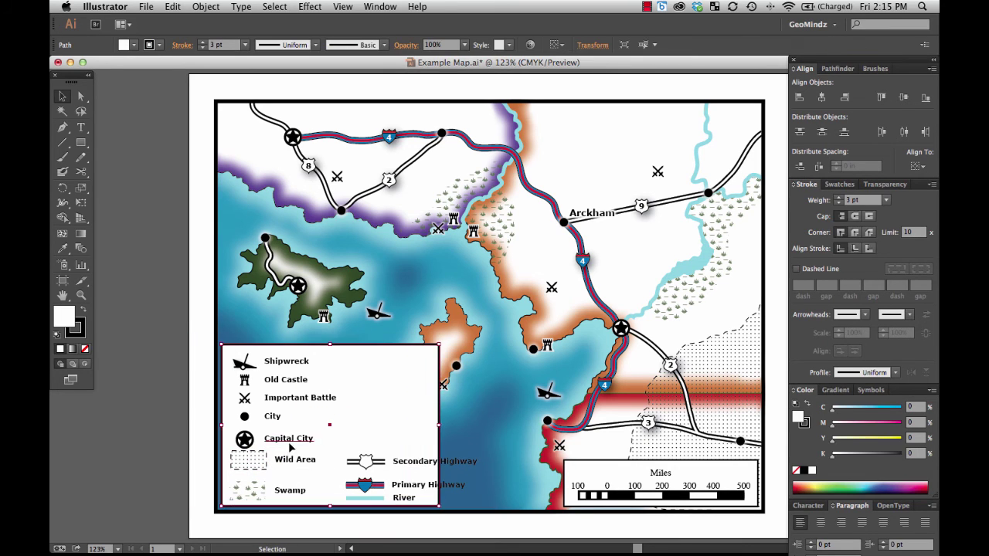
pyautogui.moveTo(371, 402); pyautogui.dragTo(135, 469)
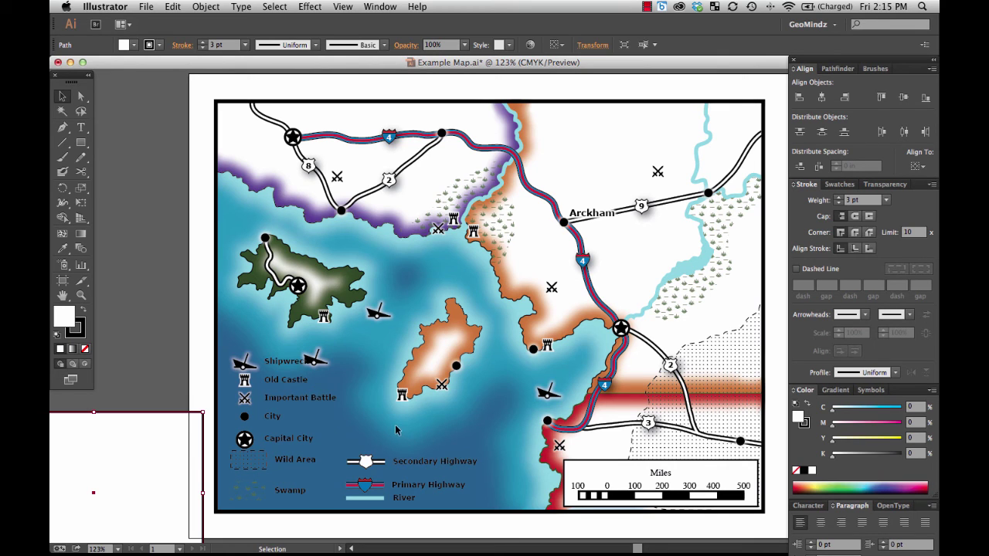
pyautogui.moveTo(230, 349); pyautogui.dragTo(280, 417)
pyautogui.moveTo(132, 453); pyautogui.dragTo(366, 384)
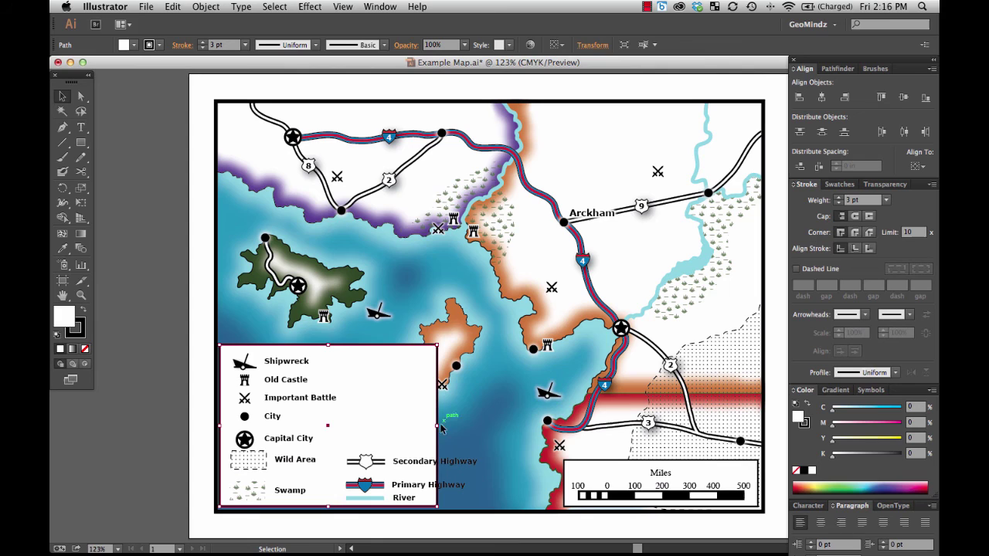
# - Widen the legend box past the highway labels, raise its top edge slightly, and subtract a rectangle from its upper-right area to make it L-shaped
pyautogui.moveTo(436, 425); pyautogui.dragTo(489, 421)
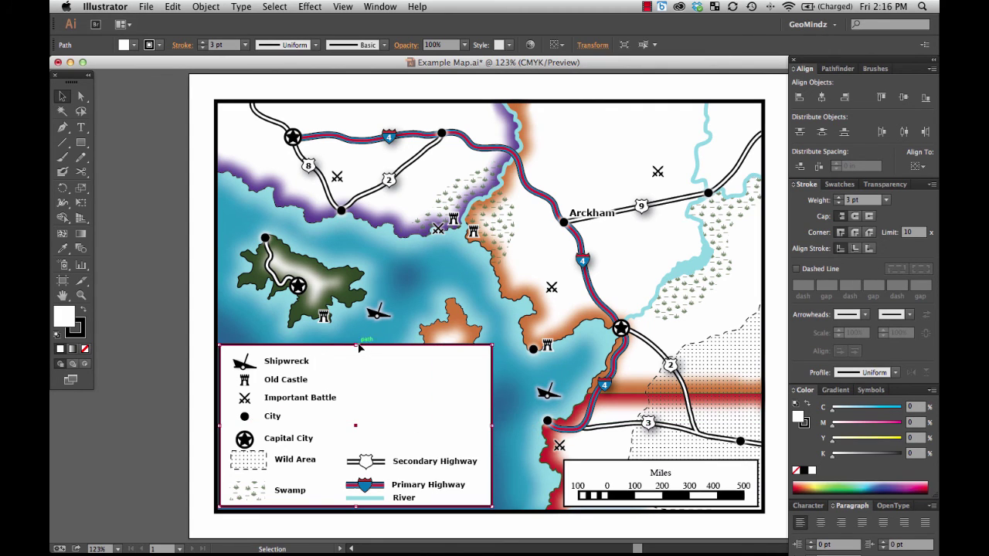
pyautogui.moveTo(356, 345); pyautogui.dragTo(357, 338)
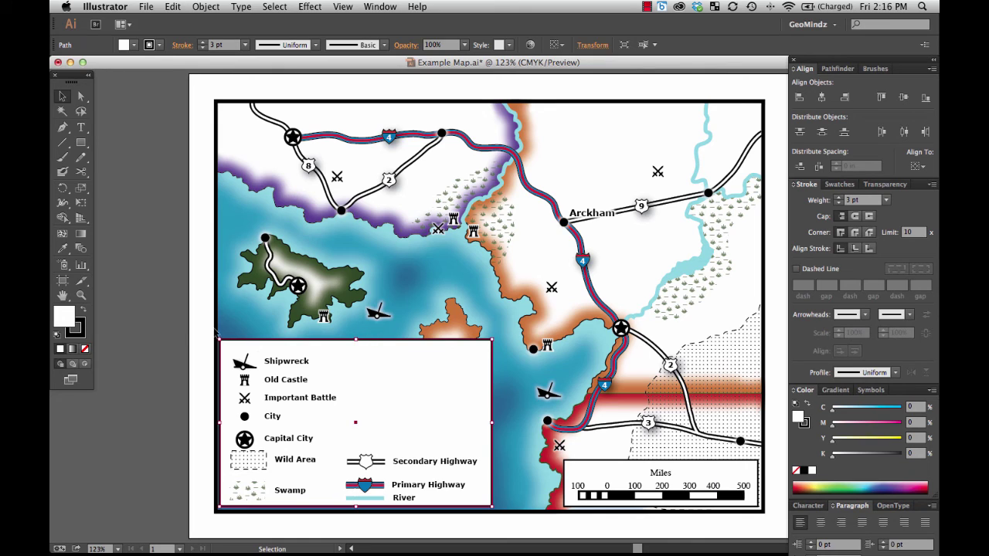
pyautogui.click(82, 143)
pyautogui.moveTo(347, 248); pyautogui.dragTo(515, 437)
pyautogui.click(62, 97)
pyautogui.moveTo(431, 342); pyautogui.dragTo(435, 343)
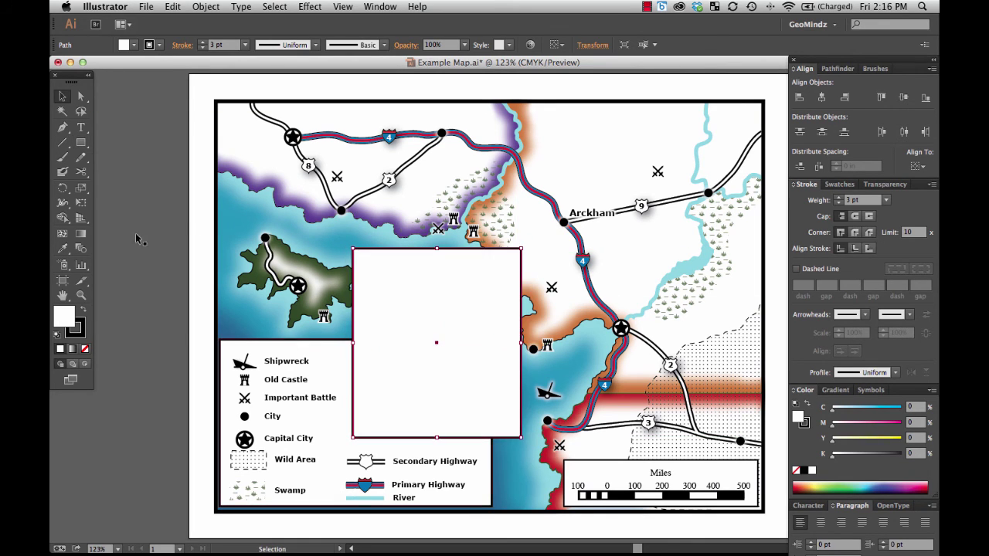
pyautogui.keyDown('shift'); pyautogui.click(316, 379); pyautogui.keyUp('shift')
pyautogui.click(837, 68)
pyautogui.click(821, 96)
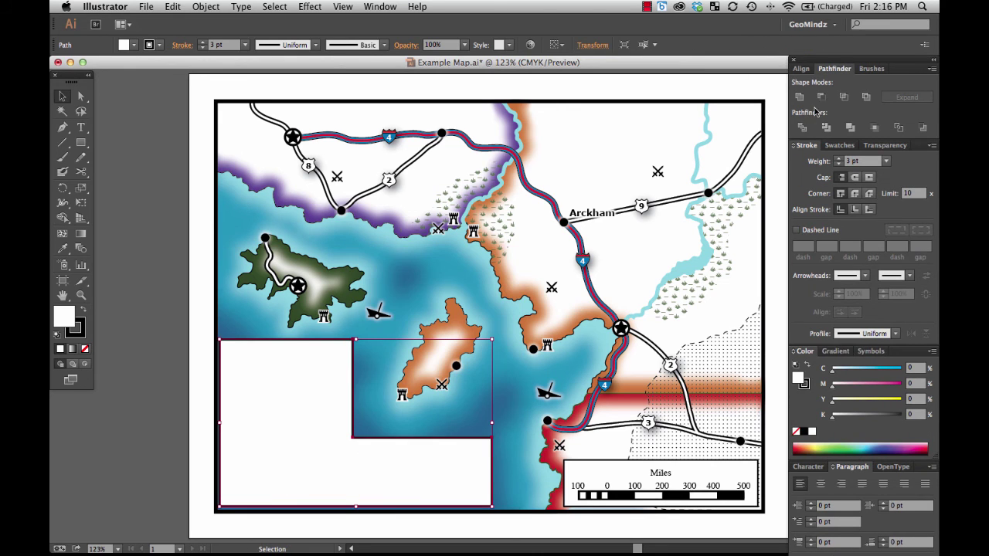
# - Send the L-shaped legend box to the back, behind all symbols and labels
pyautogui.rightClick(314, 453)
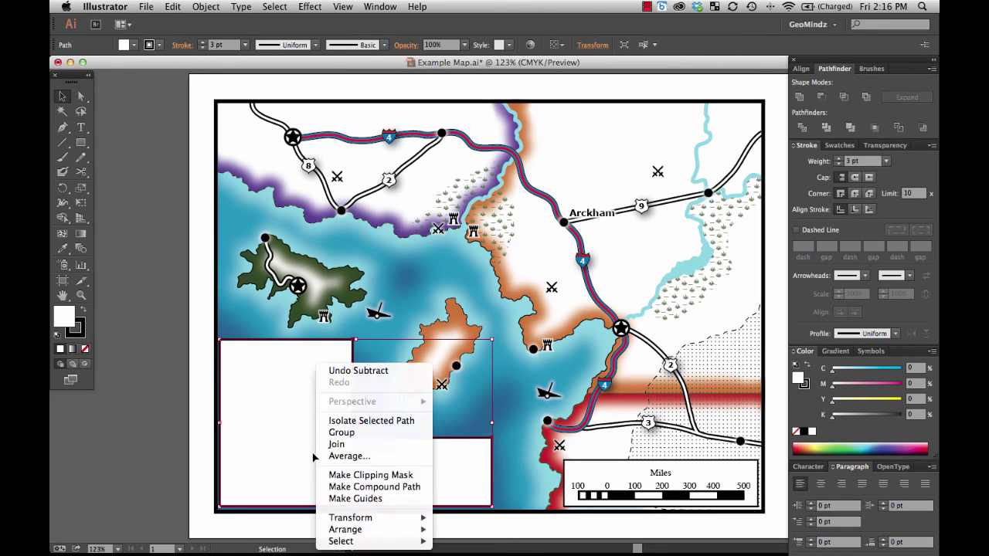
pyautogui.click(314, 454)
pyautogui.rightClick(343, 462)
pyautogui.moveTo(423, 527)
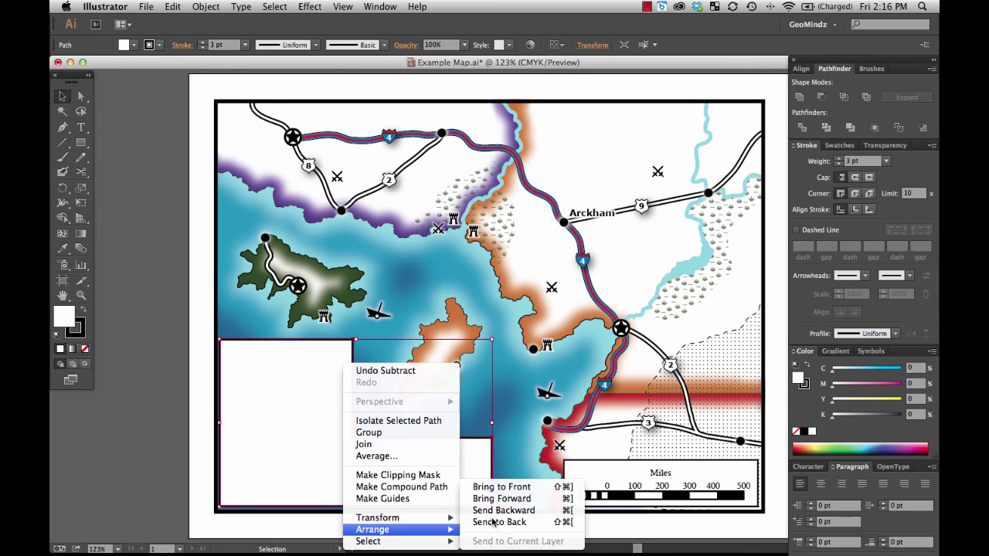
pyautogui.click(499, 522)
pyautogui.click(214, 7)
pyautogui.click(196, 322)
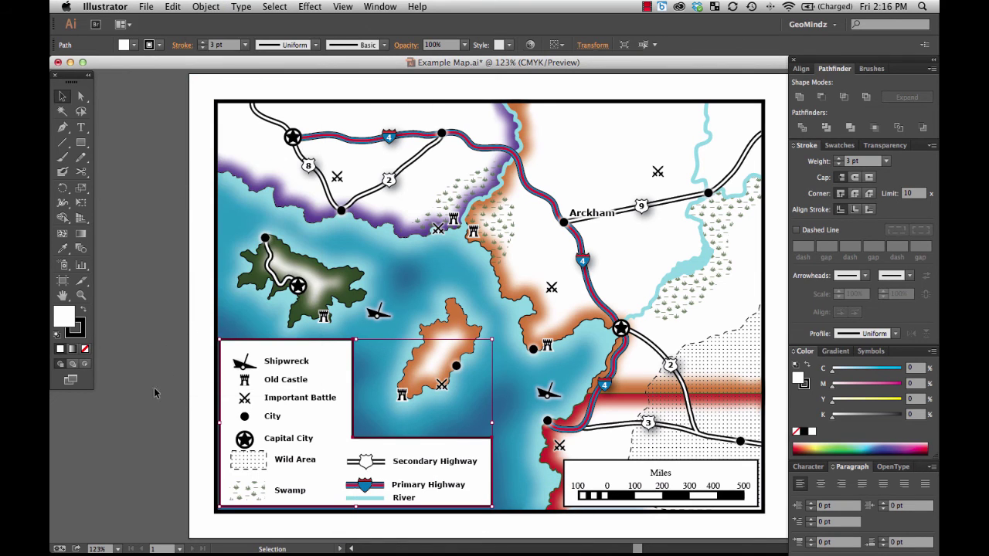
pyautogui.click(154, 390)
# - Move the four point-symbol entries up slightly and ungroup the Shipwreck, Old Castle, Important Battle and City symbols from their labels
pyautogui.click(259, 373)
pyautogui.click(196, 435)
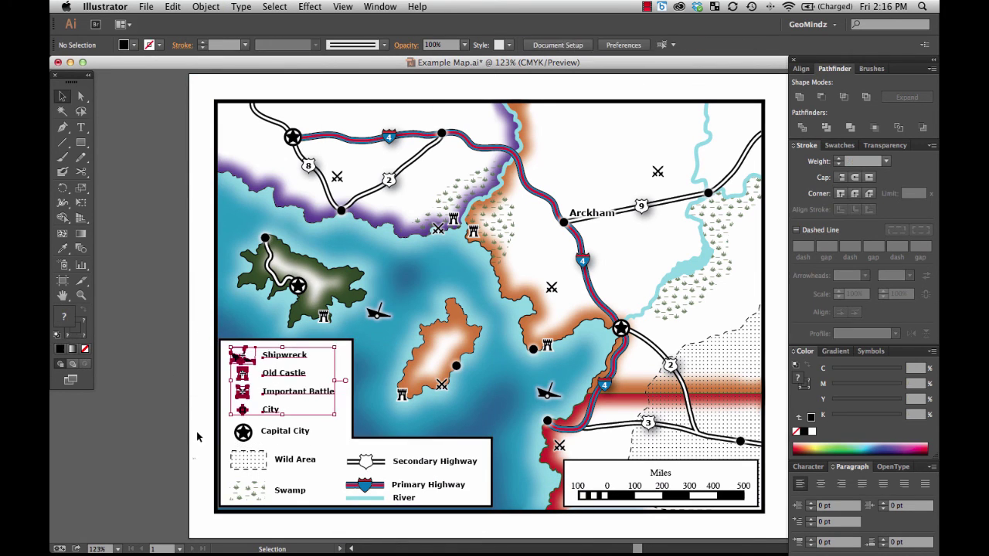
pyautogui.click(244, 360)
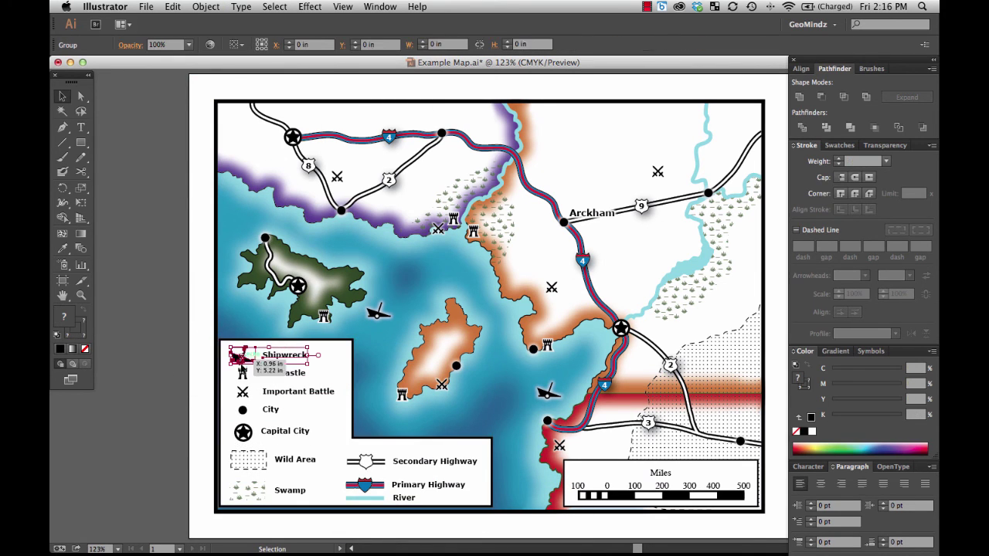
pyautogui.rightClick(277, 360)
pyautogui.click(309, 429)
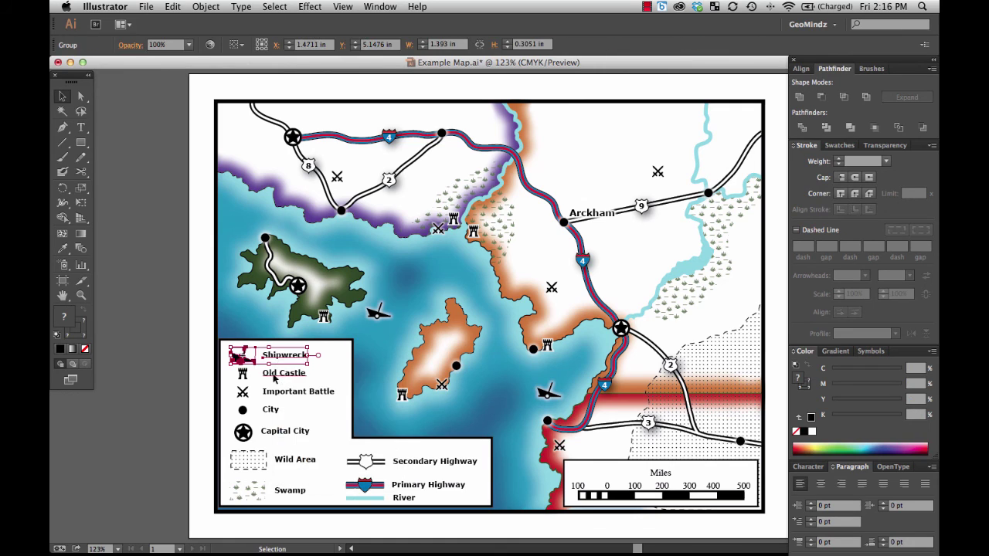
pyautogui.rightClick(271, 377)
pyautogui.click(309, 448)
pyautogui.click(279, 396)
pyautogui.rightClick(281, 396)
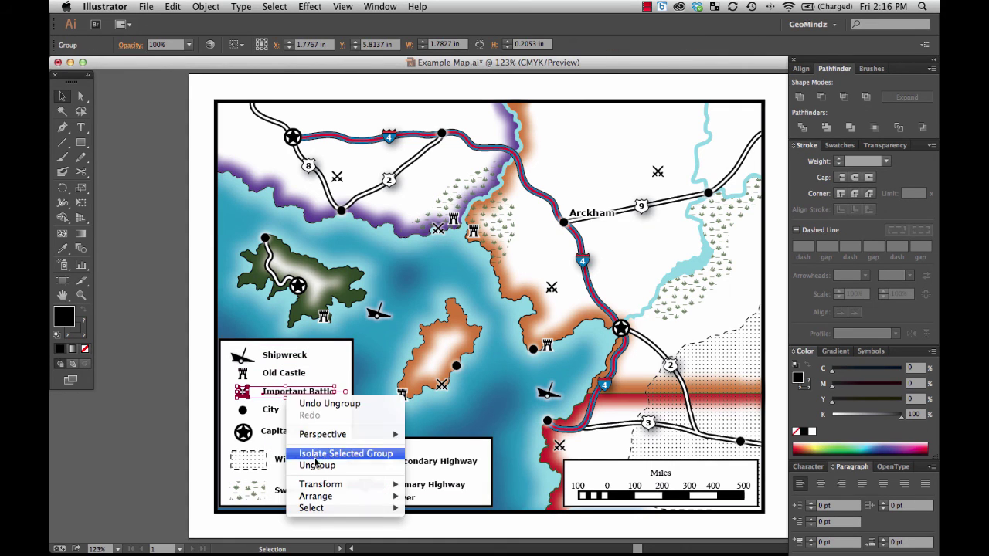
pyautogui.click(309, 466)
pyautogui.rightClick(271, 411)
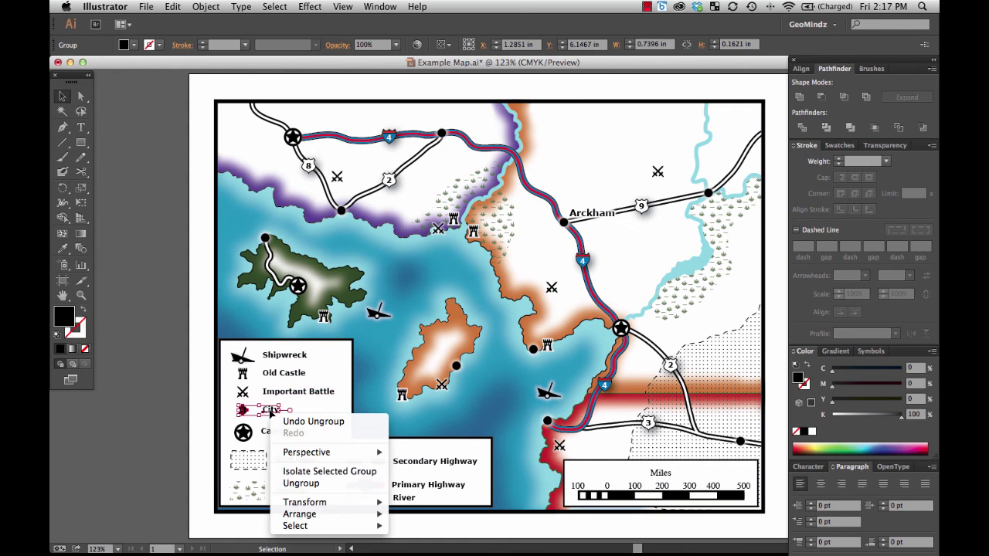
pyautogui.click(301, 482)
# - Center the left column's seven symbols and samples on one vertical line, and move the Wild Area and Swamp samples up slightly
pyautogui.click(205, 360)
pyautogui.moveTo(205, 361); pyautogui.dragTo(263, 481)
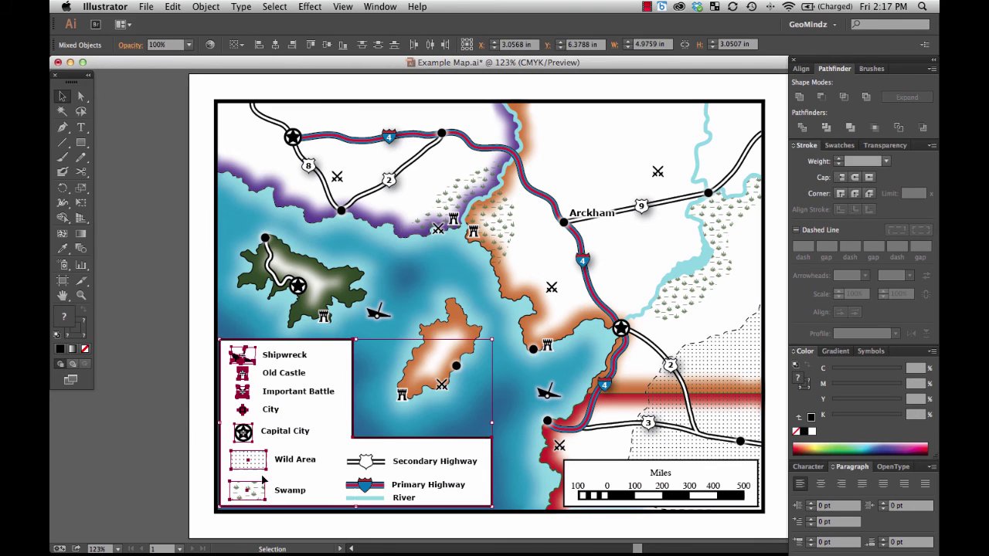
pyautogui.keyDown('shift'); pyautogui.click(328, 444); pyautogui.keyUp('shift')
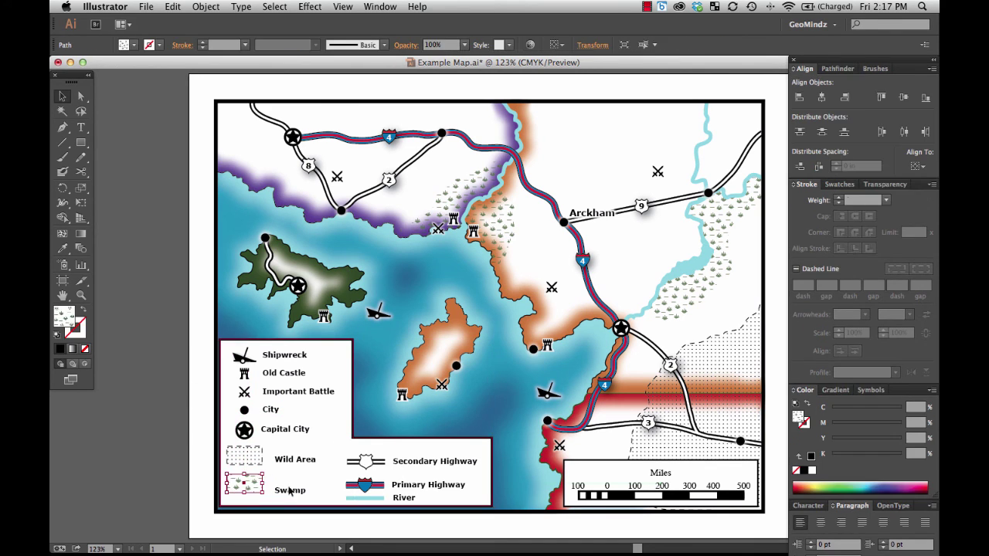
# - Line up the Swamp and Wild Area labels with the vertical centers of their pattern samples
pyautogui.moveTo(289, 491); pyautogui.dragTo(289, 483)
pyautogui.click(260, 485)
pyautogui.keyDown('shift'); pyautogui.click(280, 482); pyautogui.keyUp('shift')
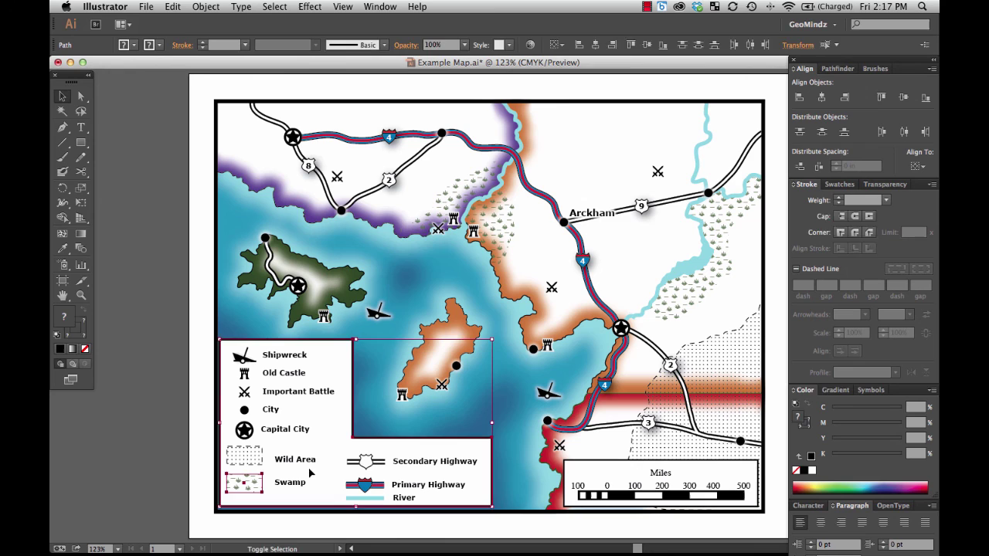
pyautogui.click(250, 459)
pyautogui.keyDown('shift'); pyautogui.click(284, 457); pyautogui.keyUp('shift')
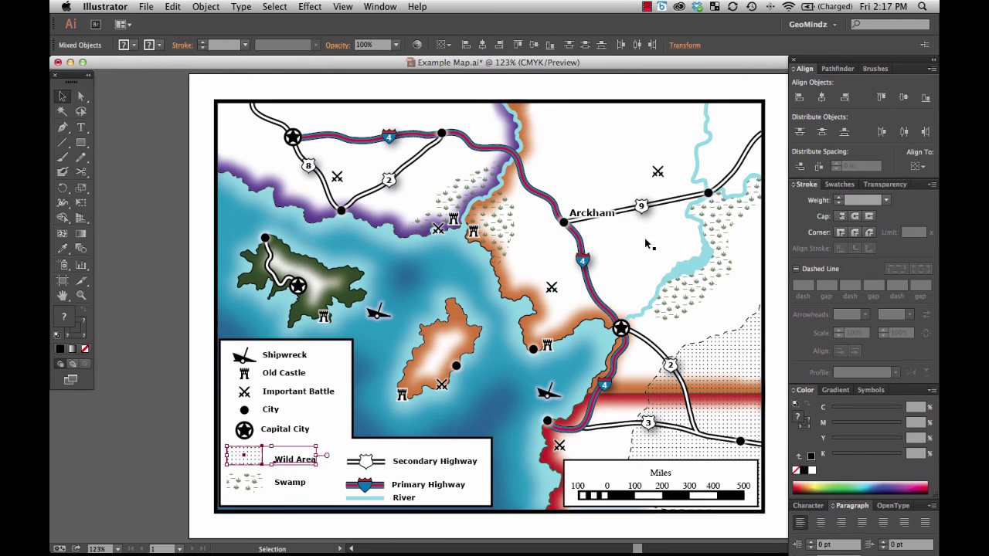
pyautogui.click(902, 97)
pyautogui.rightClick(294, 458)
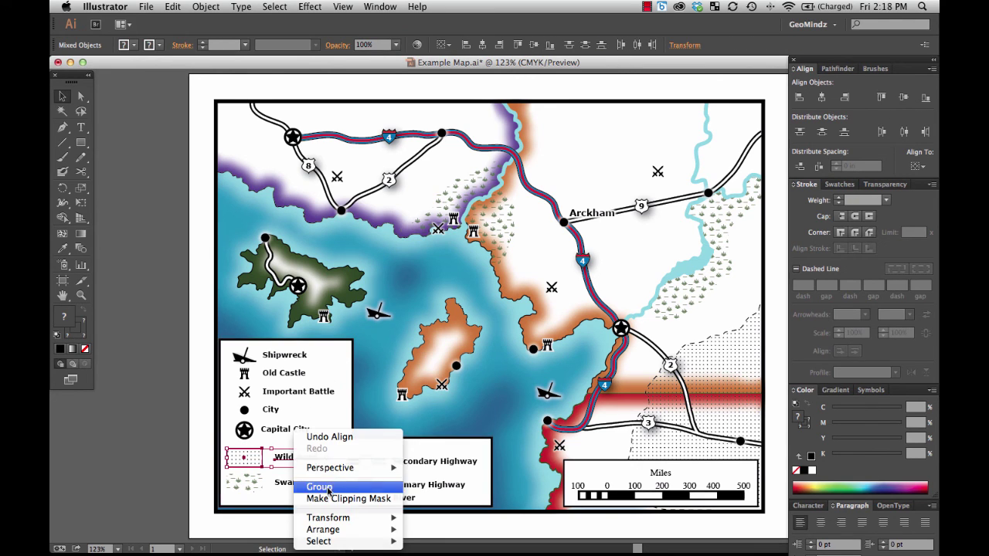
pyautogui.click(309, 427)
pyautogui.rightClick(278, 458)
pyautogui.click(309, 501)
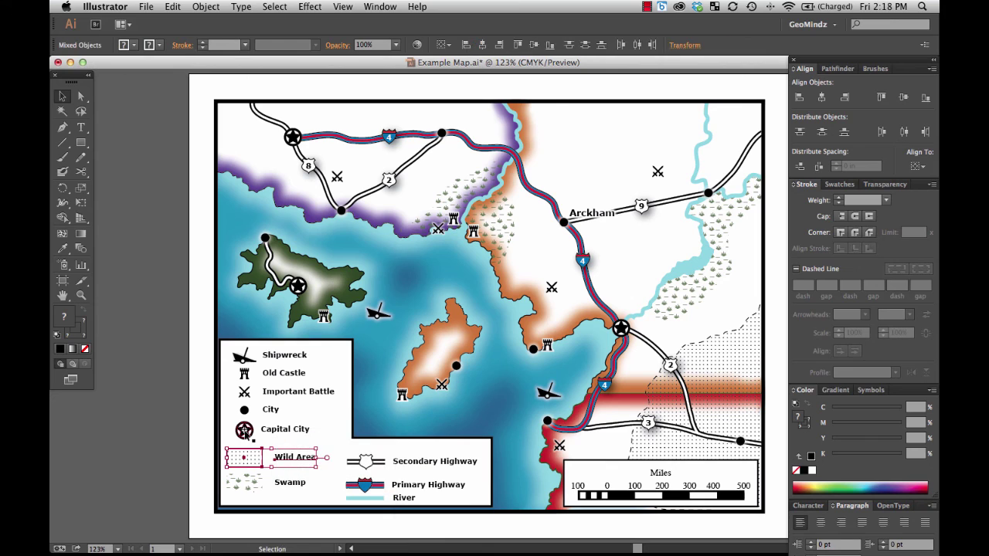
# - Vertically center the Capital City symbol and its label on each other
pyautogui.click(244, 430)
pyautogui.keyDown('shift'); pyautogui.click(285, 429); pyautogui.keyUp('shift')
pyautogui.click(903, 98)
# - Left-align the five labels from Shipwreck to Capital City and nudge them slightly to the right
pyautogui.moveTo(314, 349); pyautogui.dragTo(259, 431)
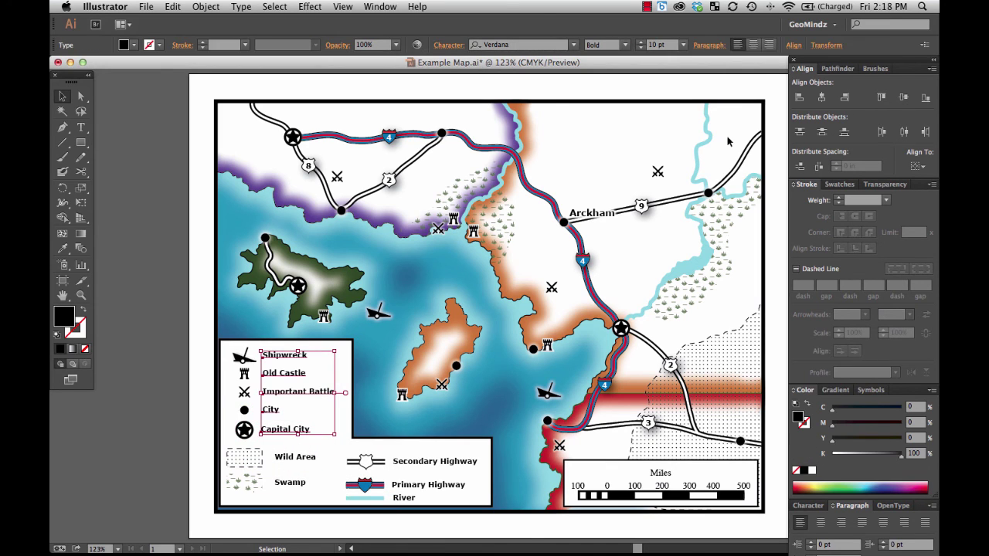
pyautogui.click(800, 97)
pyautogui.press('Right')
pyautogui.click(193, 468)
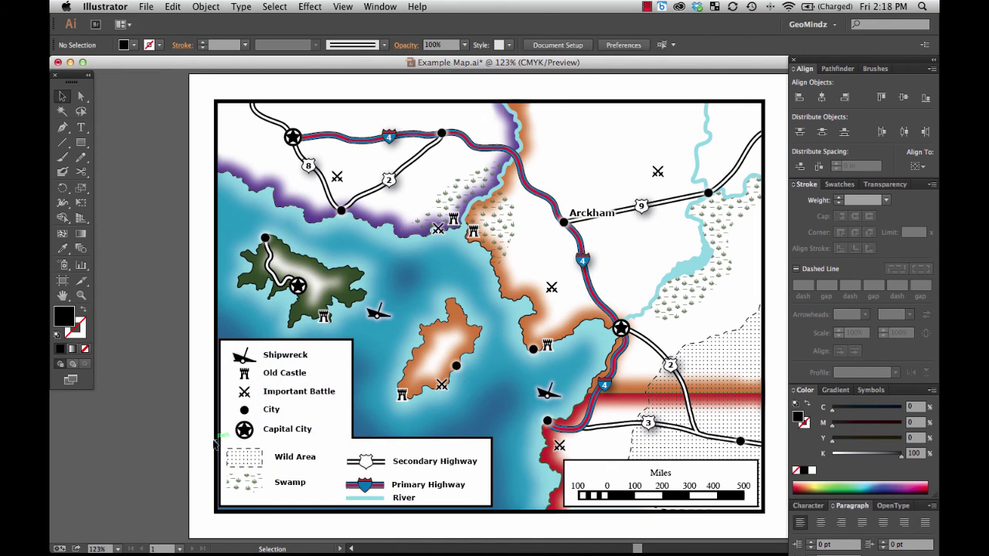
# - Move the Secondary Highway and Primary Highway line samples up slightly above the River sample
pyautogui.click(366, 464)
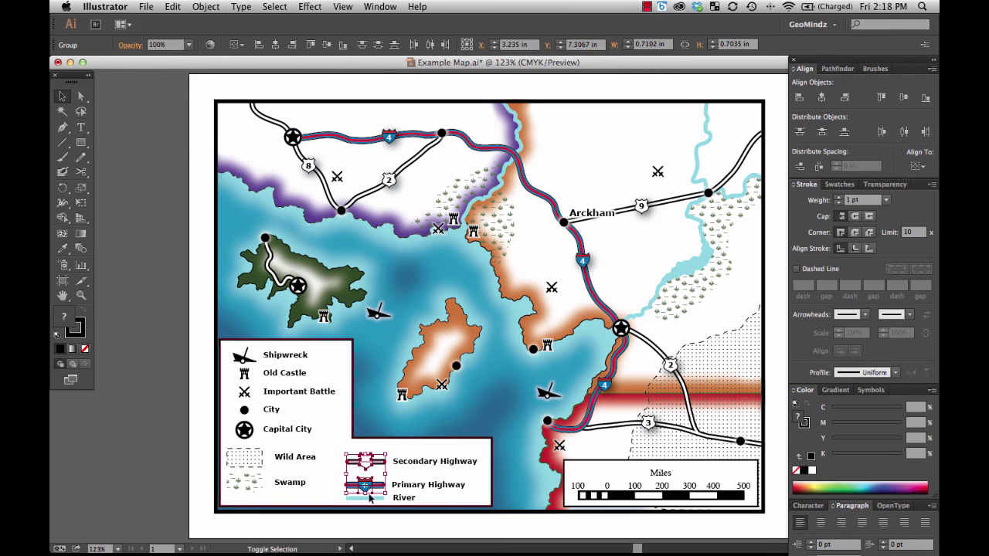
pyautogui.moveTo(367, 467); pyautogui.dragTo(369, 461)
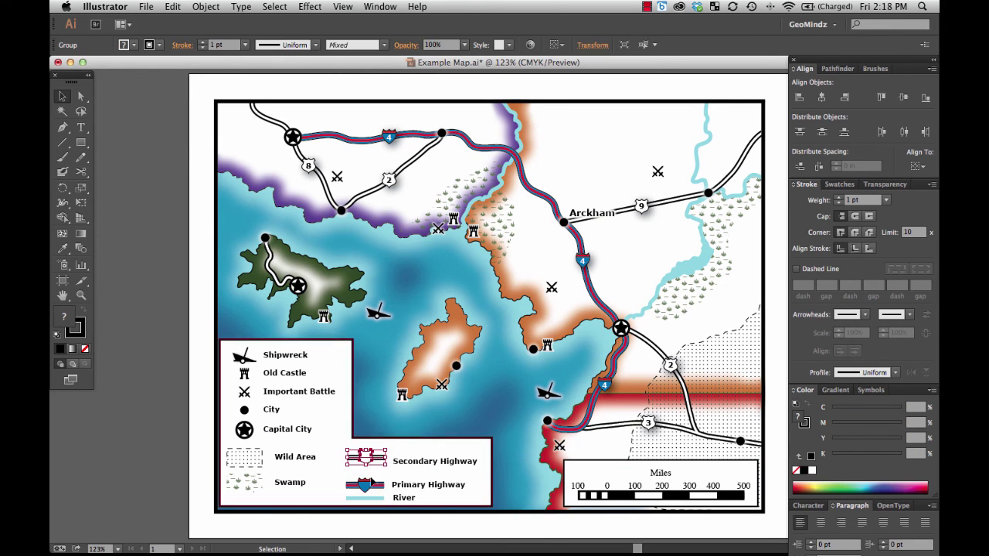
pyautogui.keyDown('shift'); pyautogui.click(367, 486); pyautogui.keyUp('shift')
pyautogui.click(368, 523)
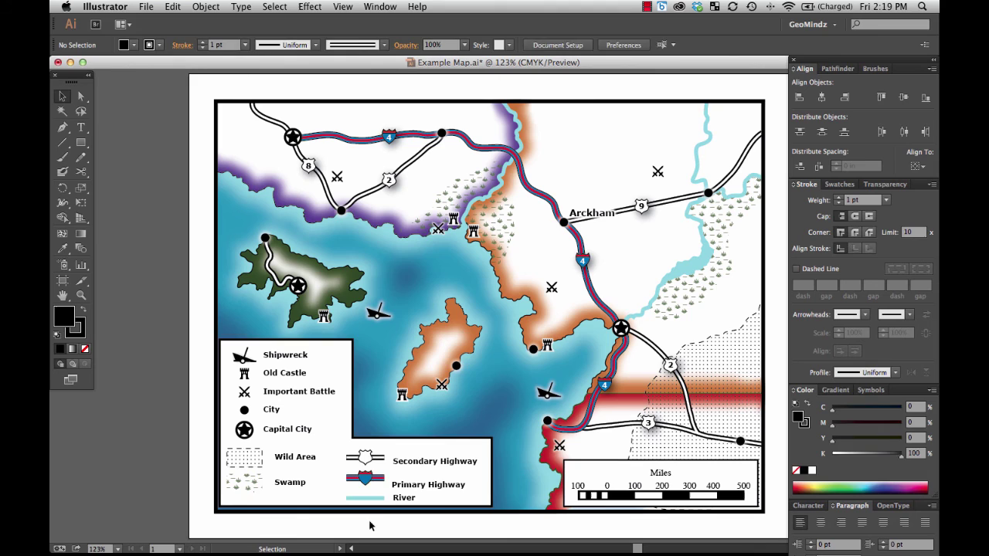
pyautogui.click(366, 480)
# - Vertically center the Secondary Highway sample and label on each other and nudge the pair up
pyautogui.click(367, 458)
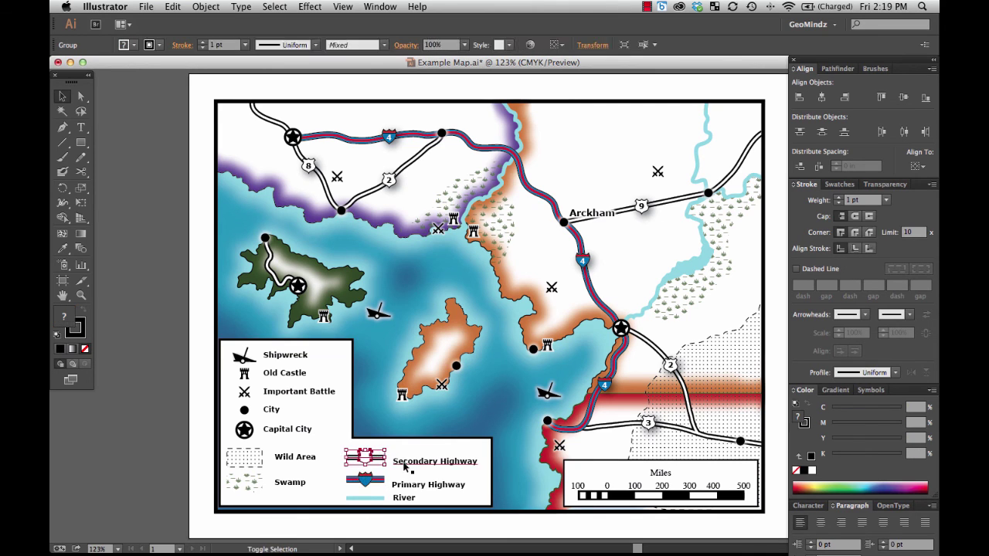
pyautogui.keyDown('shift'); pyautogui.click(432, 460); pyautogui.keyUp('shift')
pyautogui.press('Up')
pyautogui.press('Up')
pyautogui.press('Up')
pyautogui.press('Up')
pyautogui.press('Up')
pyautogui.press('Up')
pyautogui.press('Up')
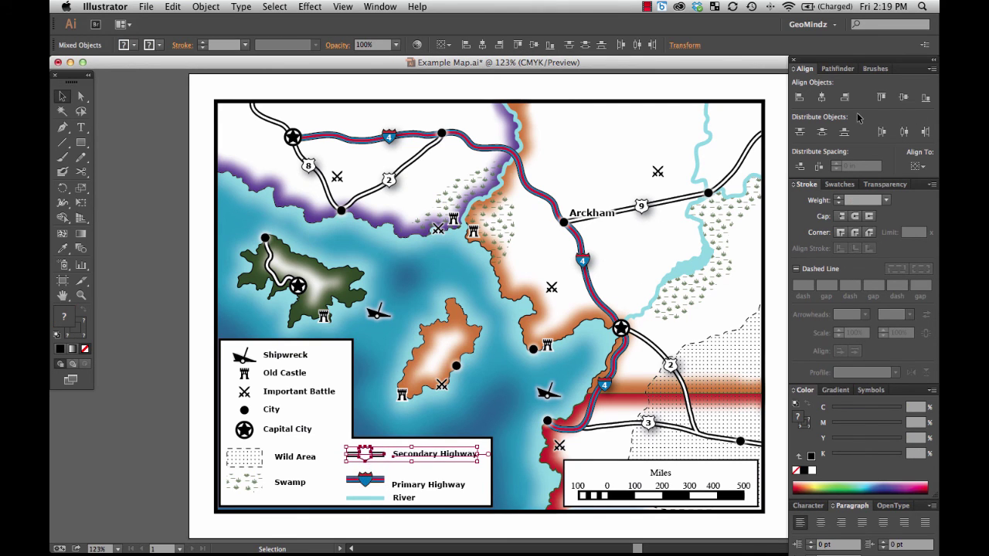
# - Vertically center the Primary Highway sample and label on each other and nudge the pair up
pyautogui.click(367, 481)
pyautogui.keyDown('shift'); pyautogui.click(429, 484); pyautogui.keyUp('shift')
pyautogui.press('Up')
pyautogui.press('Up')
pyautogui.press('Up')
pyautogui.press('Up')
pyautogui.press('Up')
pyautogui.press('Up')
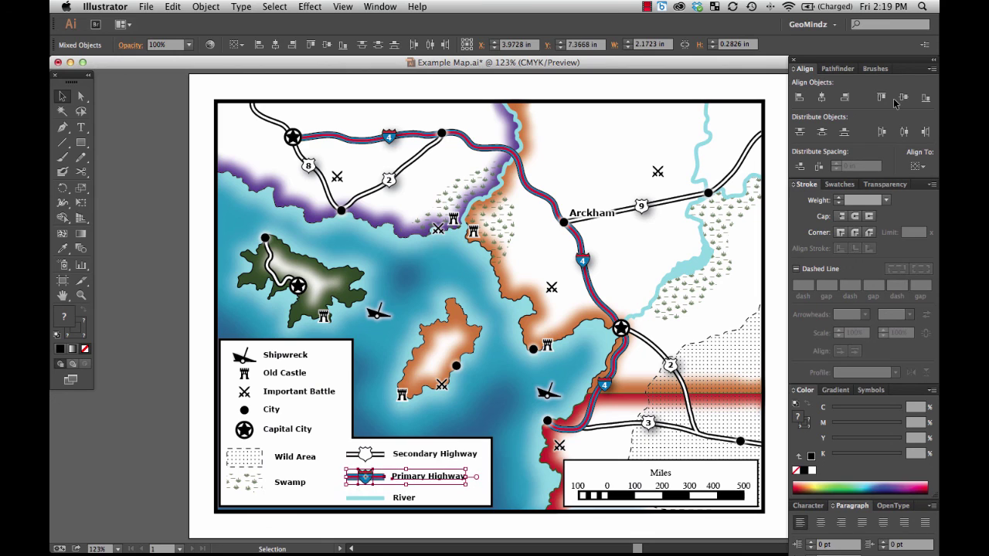
# - Line up the River sample with its label and nudge the pair up slightly
pyautogui.click(365, 497)
pyautogui.keyDown('shift'); pyautogui.click(403, 497); pyautogui.keyUp('shift')
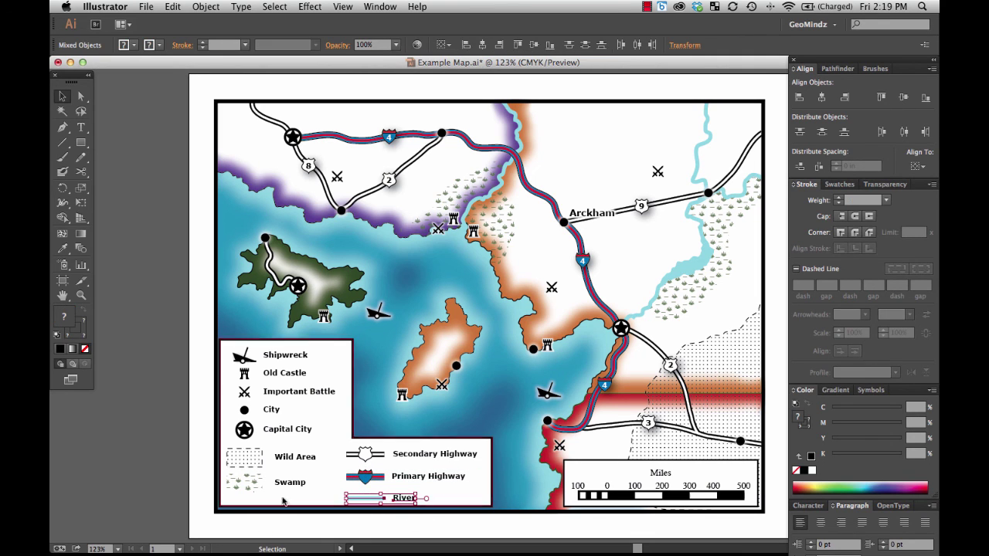
pyautogui.press('Up')
pyautogui.press('Up')
pyautogui.press('Up')
pyautogui.click(509, 479)
# - Left-align the Secondary Highway, Primary Highway and River labels with one another, leaving the legend box out of the selection
pyautogui.click(404, 496)
pyautogui.keyDown('shift'); pyautogui.click(409, 468); pyautogui.keyUp('shift')
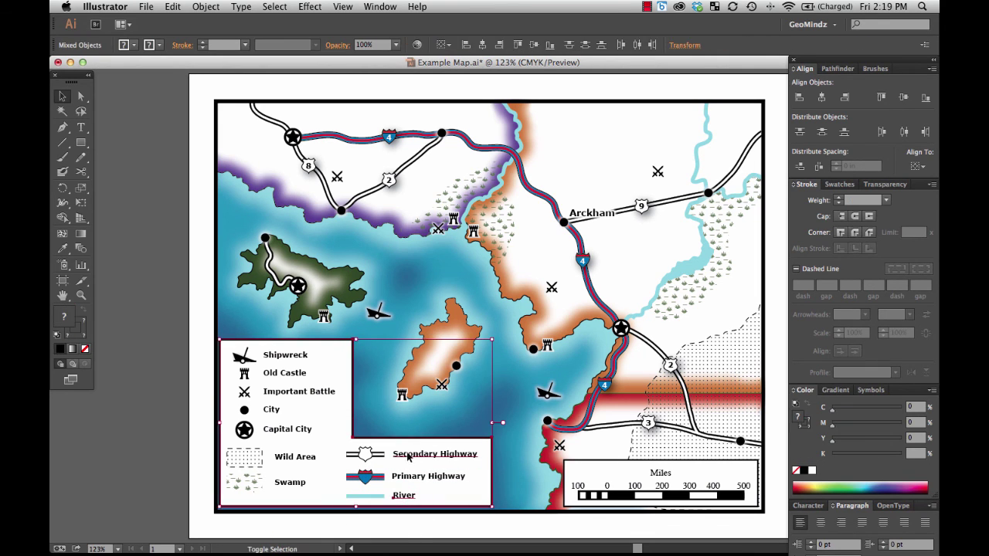
pyautogui.keyDown('shift'); pyautogui.click(406, 466); pyautogui.keyUp('shift')
pyautogui.keyDown('shift'); pyautogui.click(406, 473); pyautogui.keyUp('shift')
pyautogui.keyDown('shift'); pyautogui.click(408, 455); pyautogui.keyUp('shift')
pyautogui.click(800, 97)
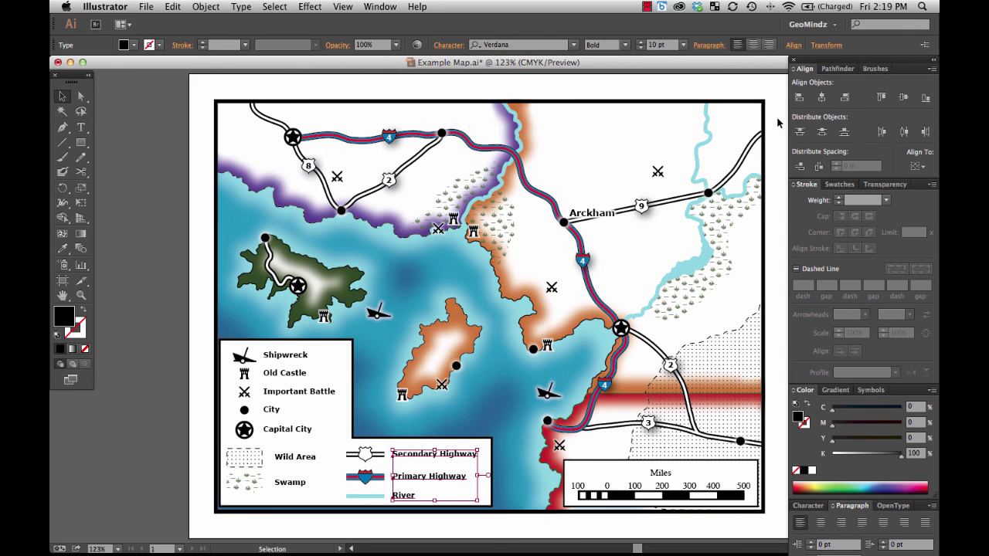
pyautogui.click(380, 523)
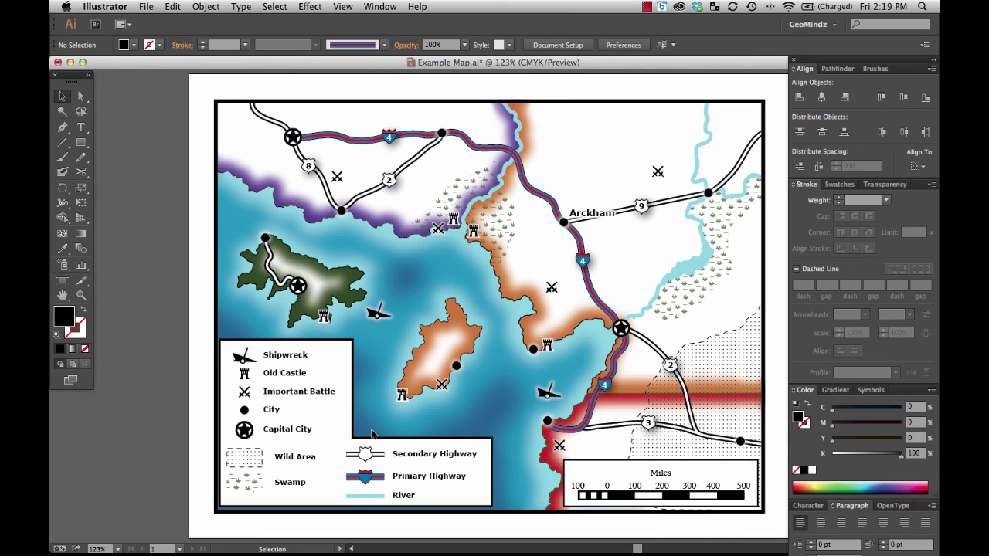
# - Left-align all seven labels of the left legend column, from Shipwreck to Swamp, and shift them right clear of the pattern samples
pyautogui.click(289, 482)
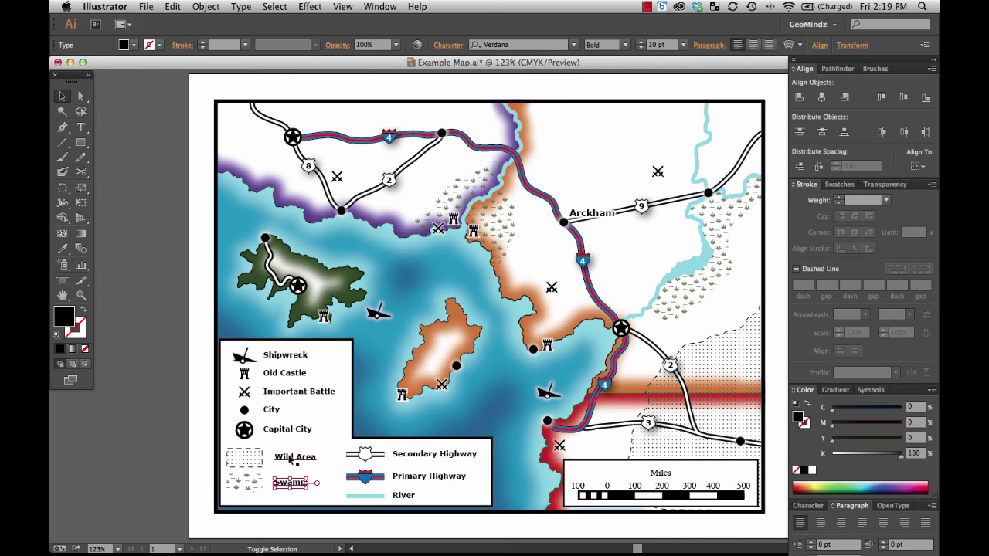
pyautogui.keyDown('shift'); pyautogui.click(289, 457); pyautogui.keyUp('shift')
pyautogui.keyDown('shift'); pyautogui.click(283, 429); pyautogui.keyUp('shift')
pyautogui.keyDown('shift'); pyautogui.click(276, 410); pyautogui.keyUp('shift')
pyautogui.keyDown('shift'); pyautogui.click(279, 392); pyautogui.keyUp('shift')
pyautogui.keyDown('shift'); pyautogui.click(282, 376); pyautogui.keyUp('shift')
pyautogui.keyDown('shift'); pyautogui.click(284, 357); pyautogui.keyUp('shift')
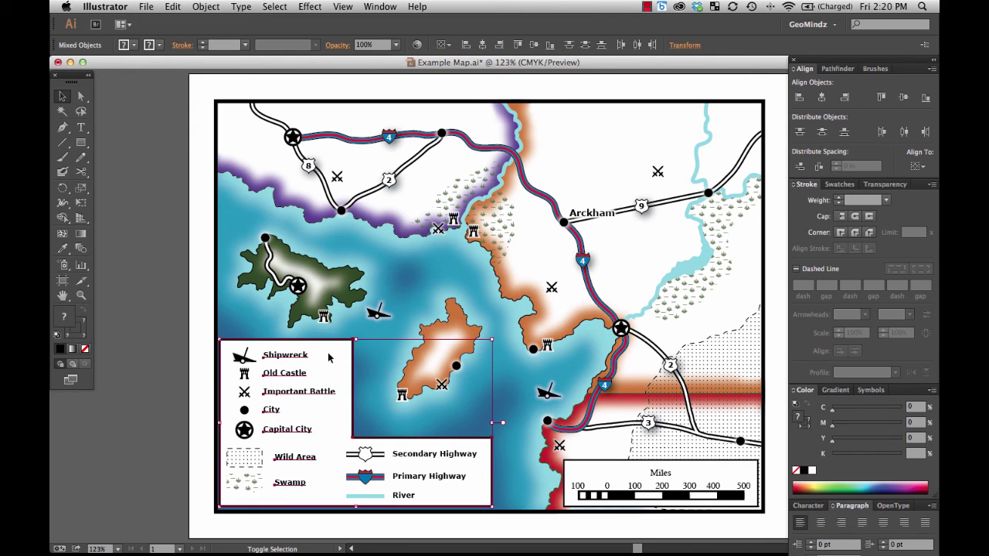
pyautogui.click(800, 97)
pyautogui.press('Right')
pyautogui.press('Right')
pyautogui.press('Right')
pyautogui.press('Right')
pyautogui.press('Right')
pyautogui.press('Right')
pyautogui.press('Right')
pyautogui.press('Right')
pyautogui.press('Right')
pyautogui.press('Right')
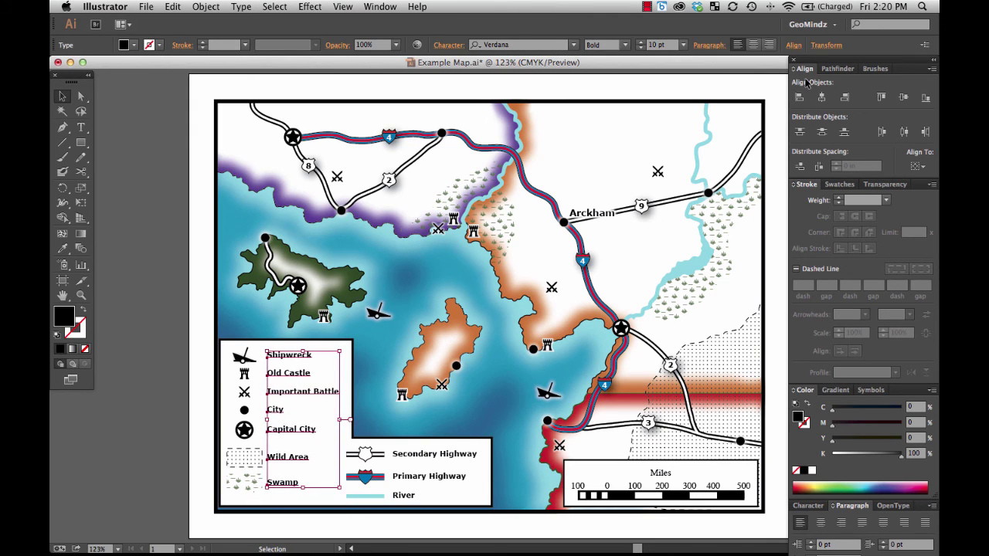
pyautogui.press('Right')
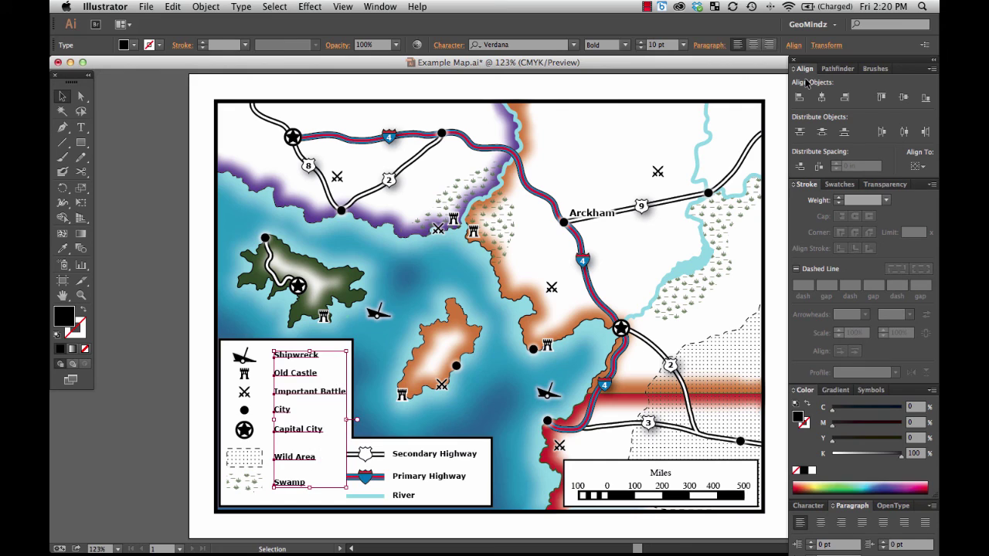
pyautogui.click(169, 496)
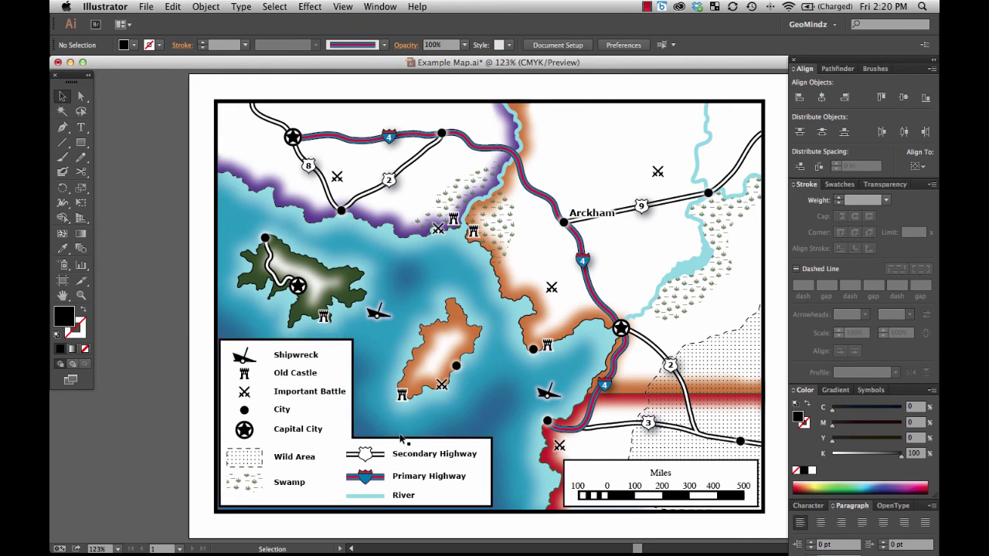
# - Group the Wild Area, Swamp and Secondary Highway samples each with its own label
pyautogui.moveTo(242, 461); pyautogui.dragTo(290, 501)
pyautogui.rightClick(303, 459)
pyautogui.click(336, 485)
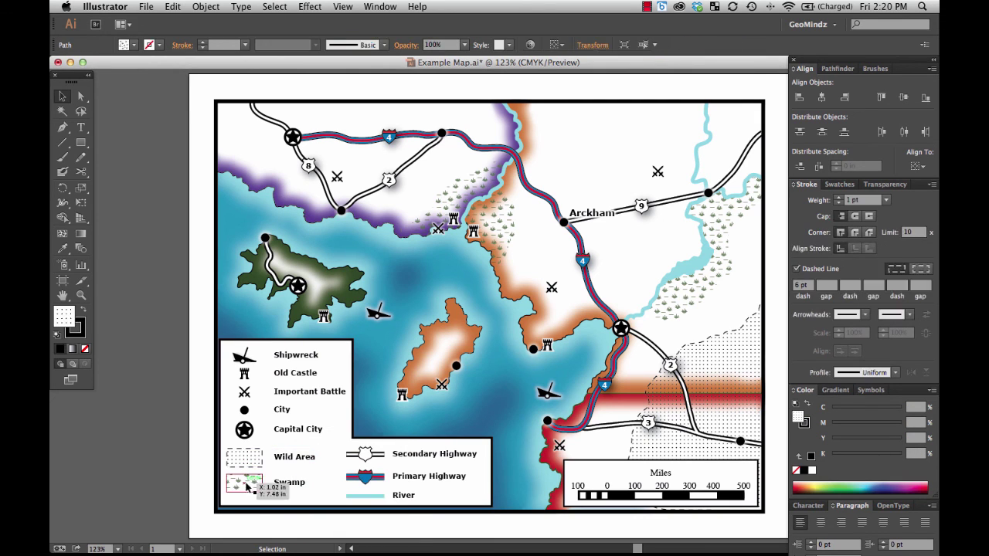
pyautogui.rightClick(282, 483)
pyautogui.click(316, 487)
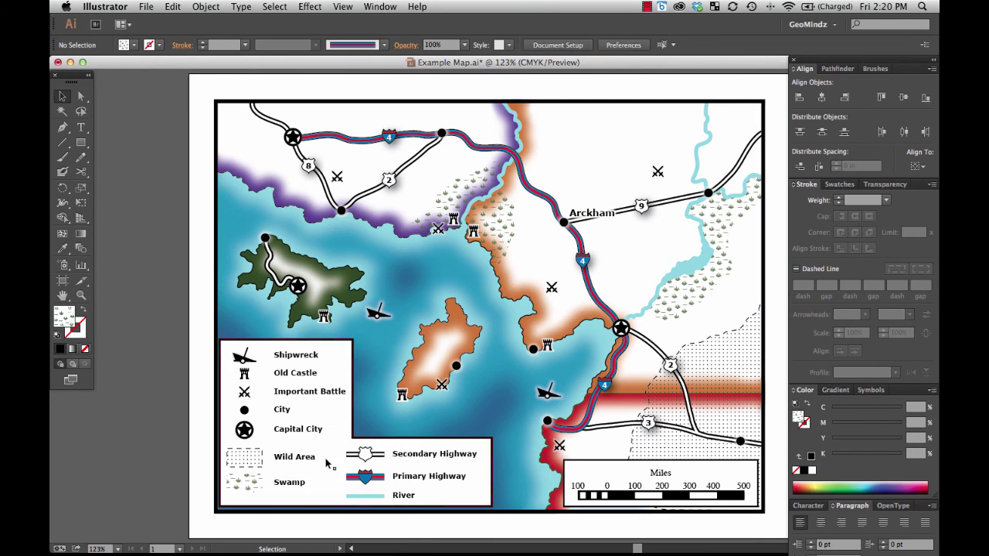
pyautogui.moveTo(411, 462); pyautogui.dragTo(413, 461)
pyautogui.rightClick(410, 460)
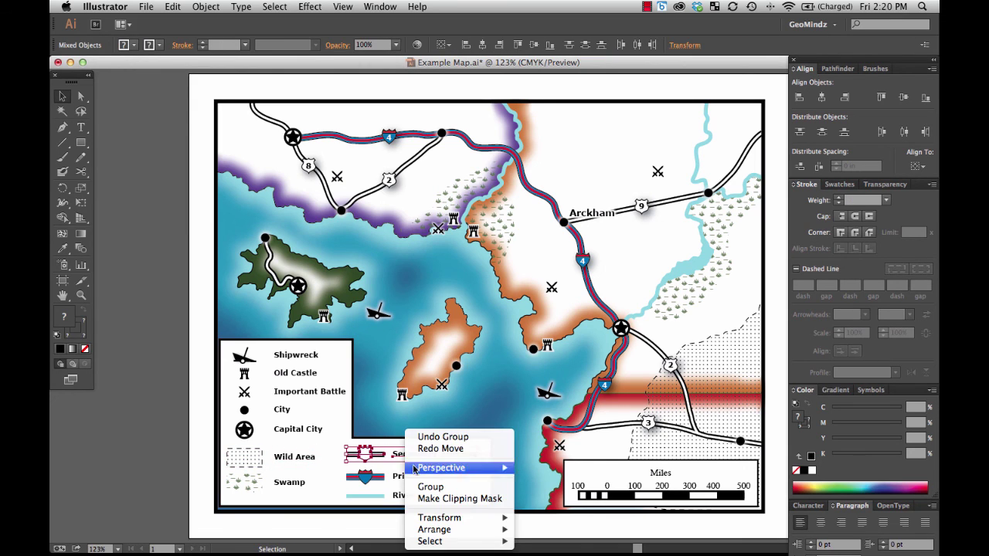
pyautogui.click(424, 483)
# - Vertically center the Wild Area and Secondary Highway entries on each other so they share one row
pyautogui.keyDown('shift'); pyautogui.click(305, 457); pyautogui.keyUp('shift')
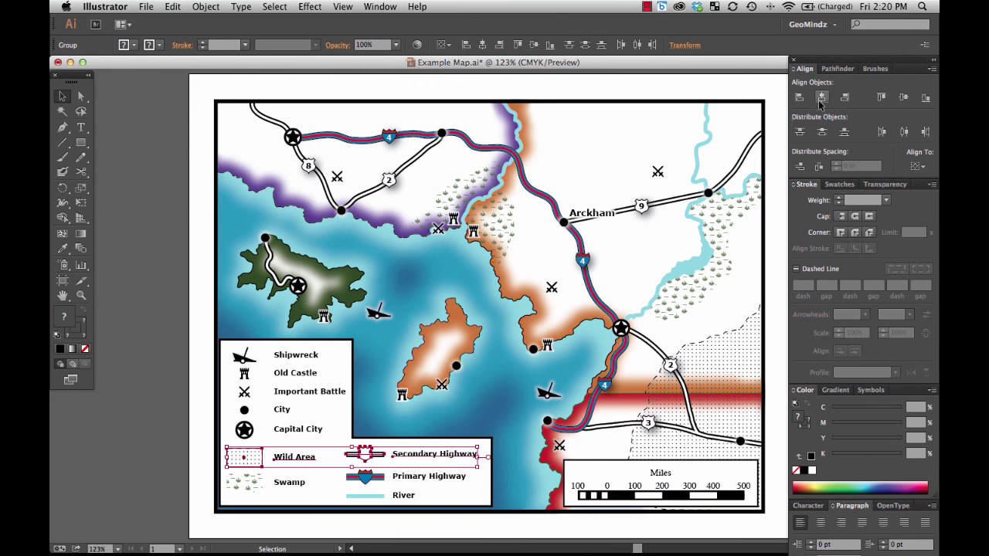
pyautogui.click(903, 97)
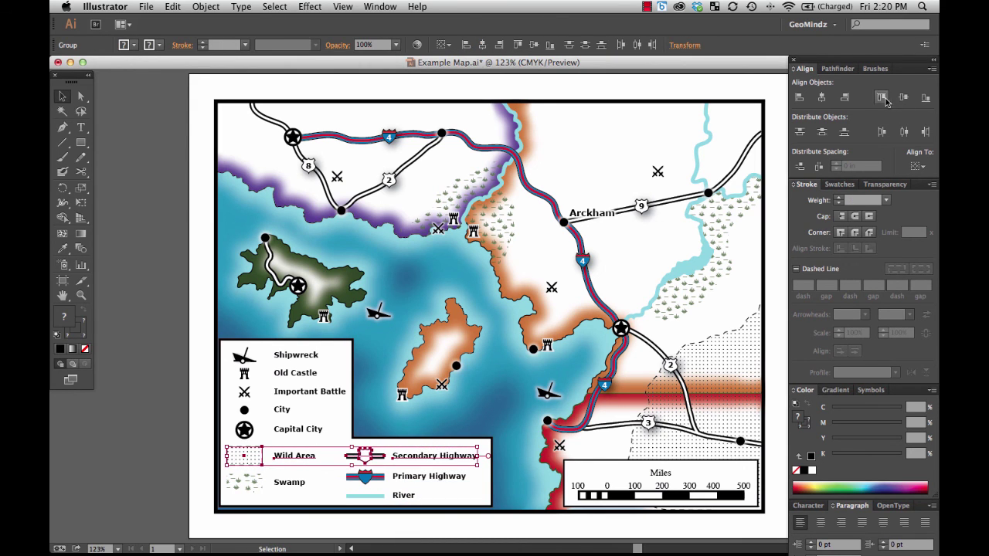
pyautogui.click(332, 523)
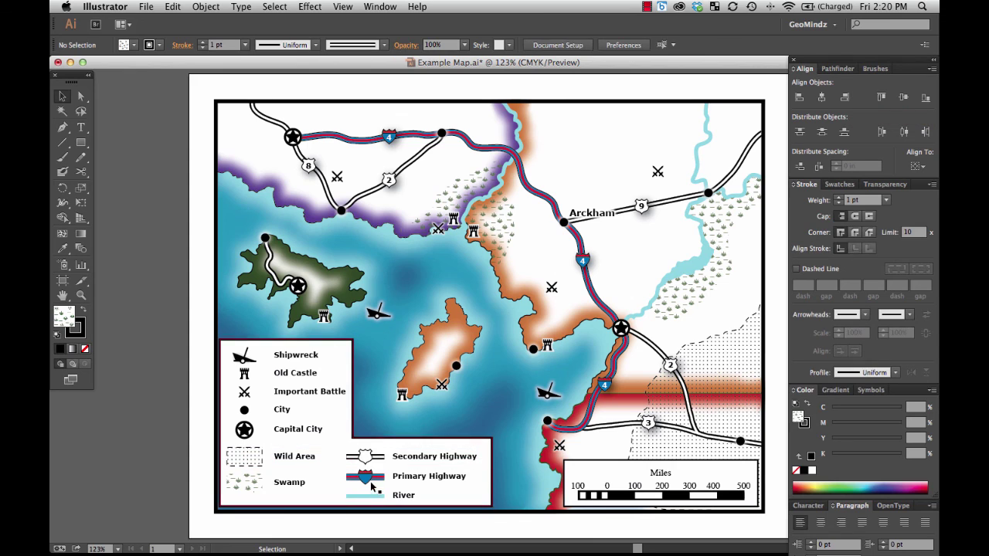
# - Move the Swamp entry down slightly and check the left column's spacing by selecting its symbols with the Wild Area and Swamp entries
pyautogui.click(299, 485)
pyautogui.keyDown('shift'); pyautogui.click(293, 460); pyautogui.keyUp('shift')
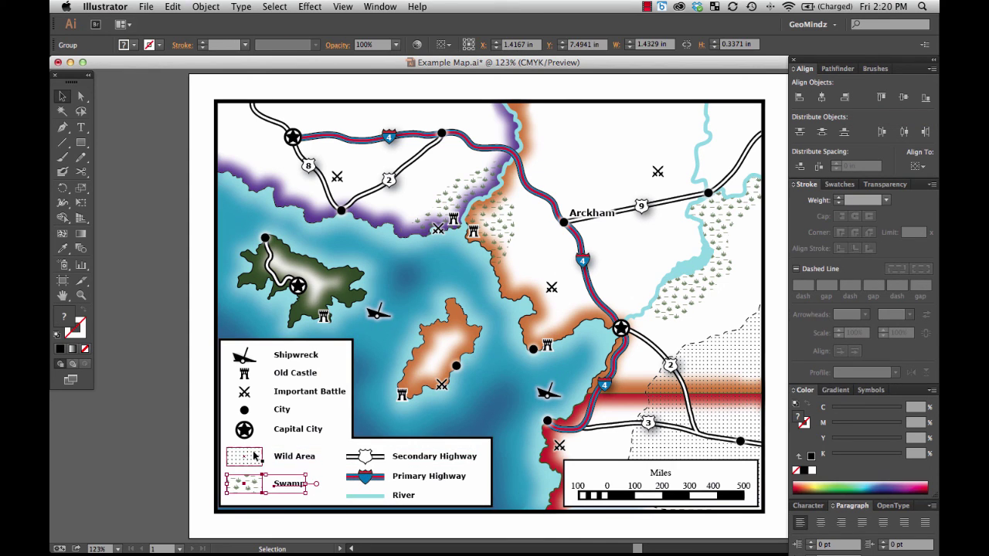
pyautogui.keyDown('shift'); pyautogui.click(244, 429); pyautogui.keyUp('shift')
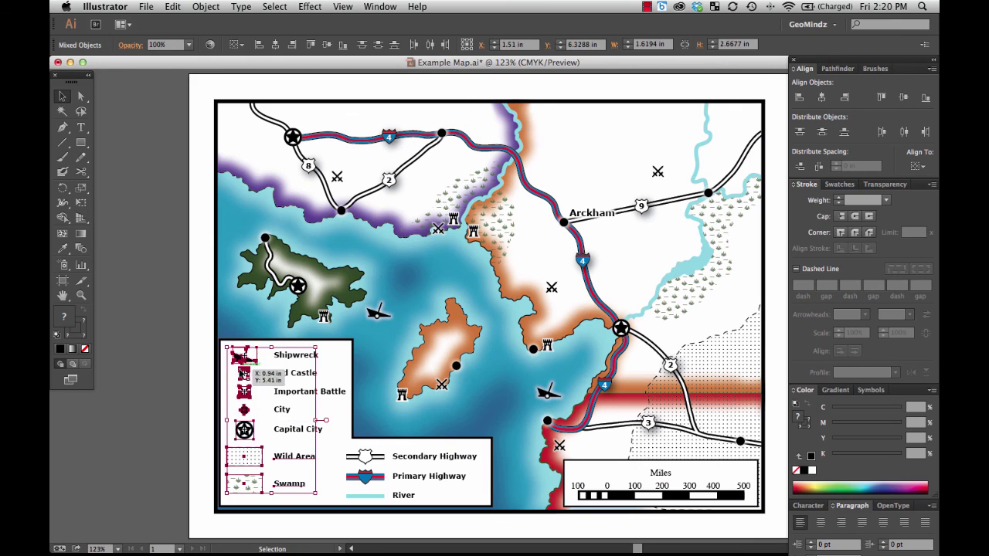
pyautogui.click(163, 435)
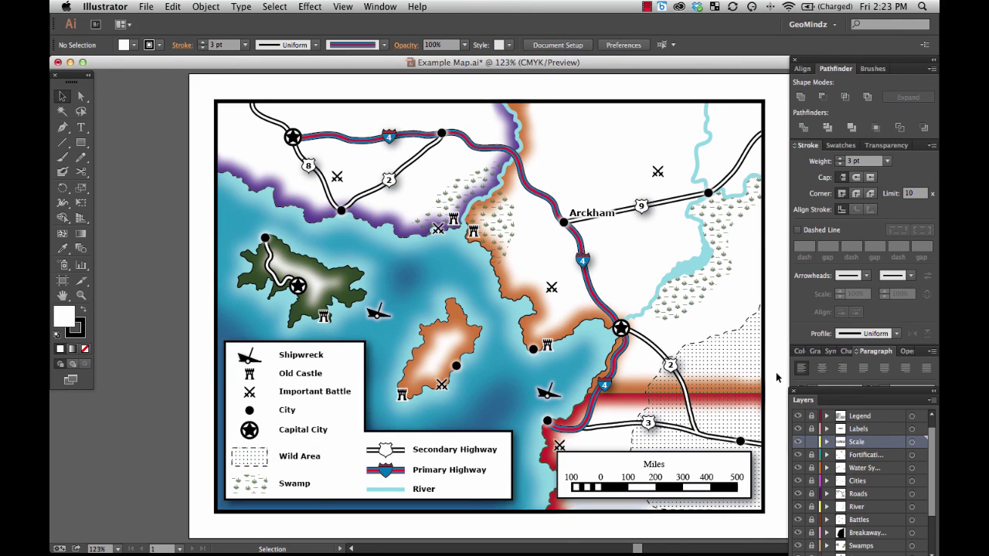